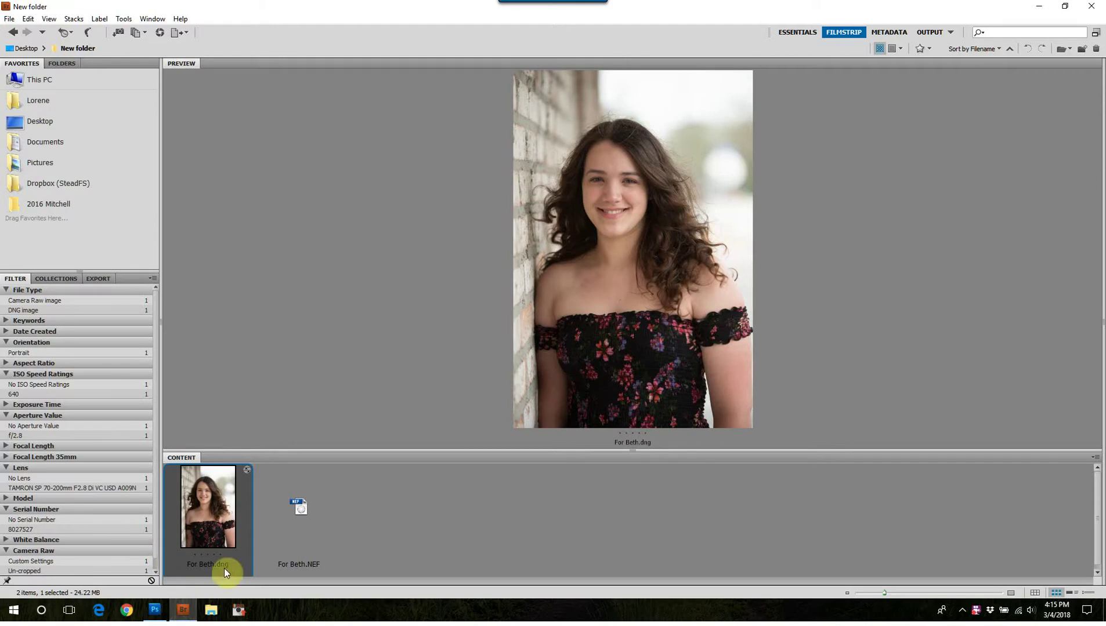
Step: Open For Beth.dng in Camera Raw and set its white balance to Shade
double_click(225, 516)
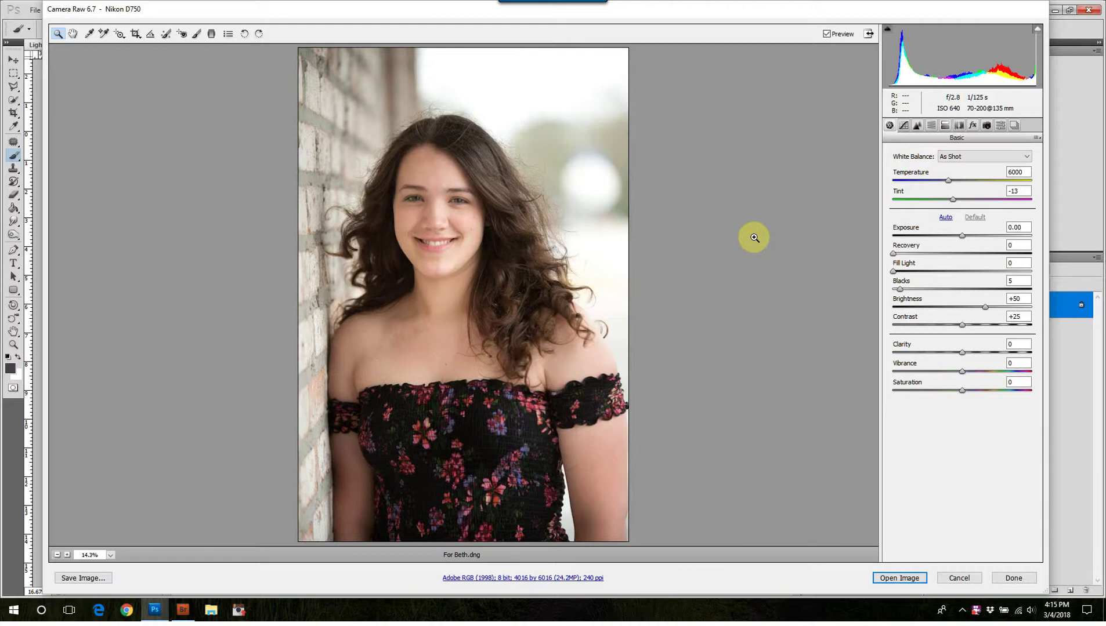
click(957, 162)
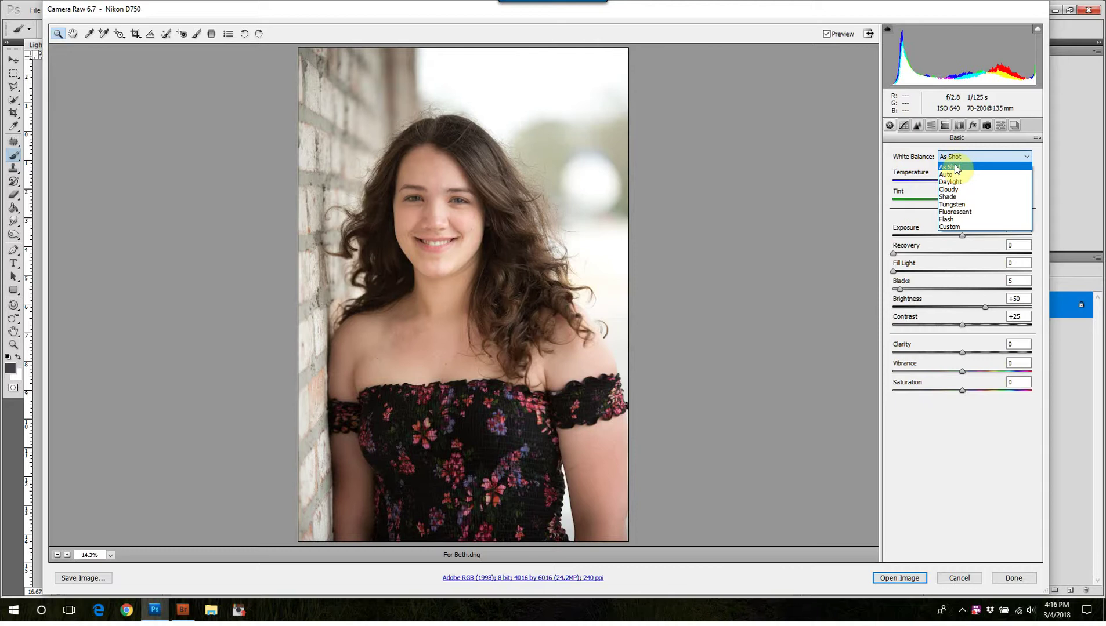
click(960, 158)
click(960, 159)
click(968, 197)
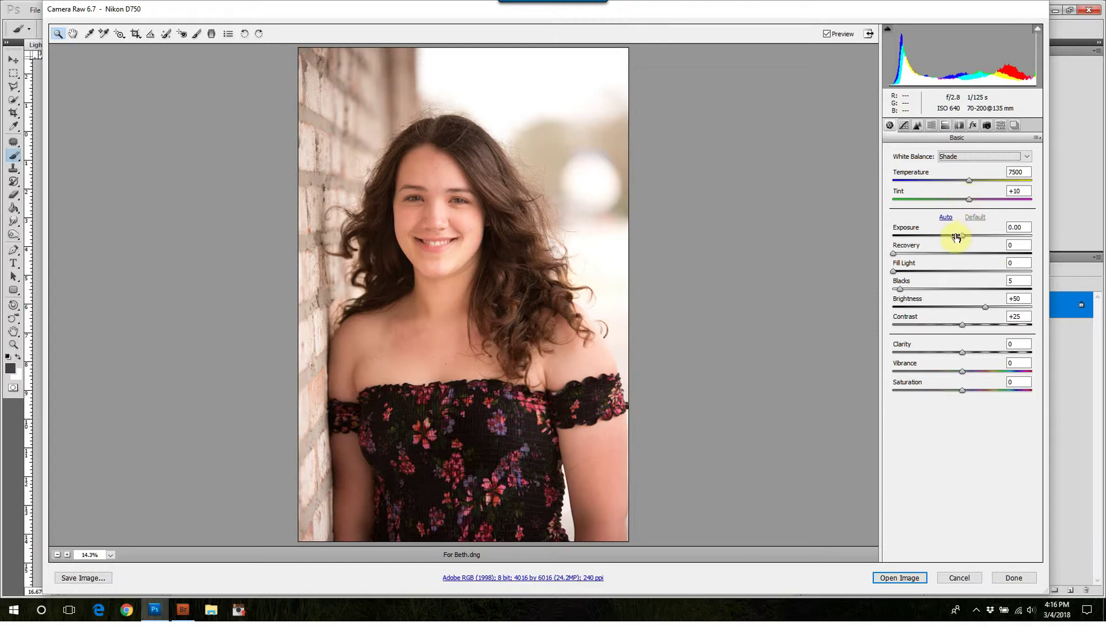
Step: Brighten the subject's face, chest, arm and hair with the Adjustment Brush at size 15 and exposure +1.00
click(197, 34)
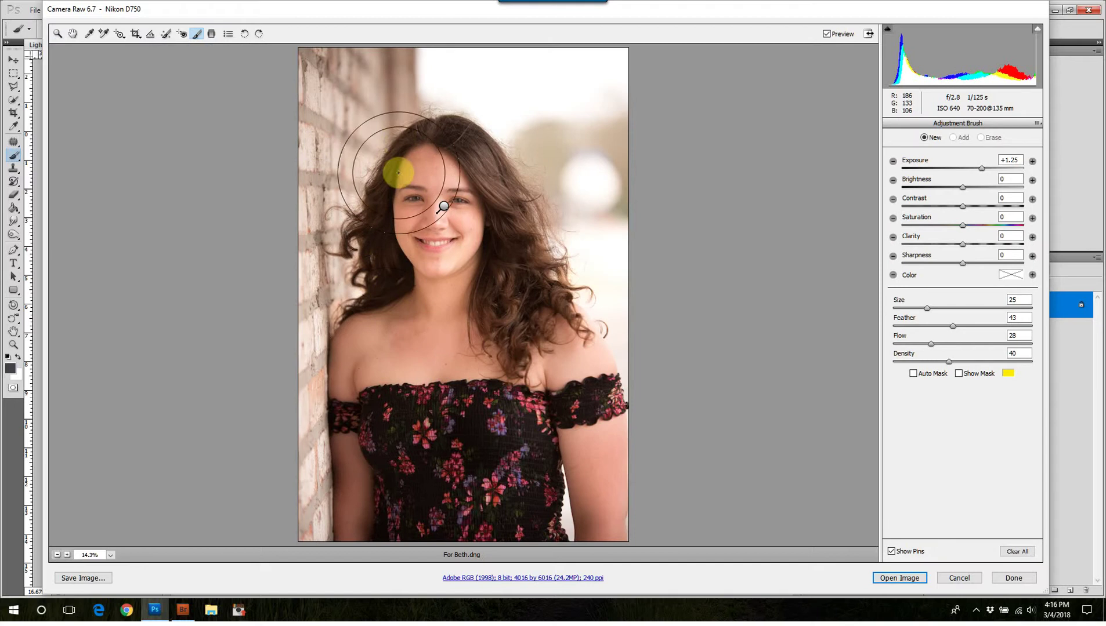
drag(926, 308, 915, 308)
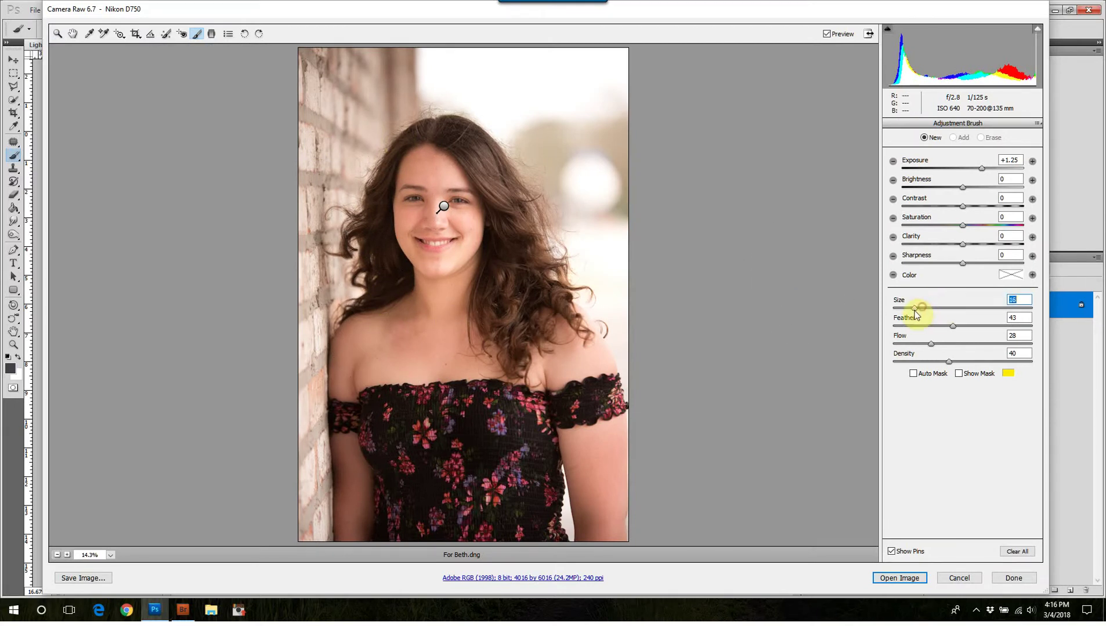
click(980, 169)
drag(978, 170, 978, 169)
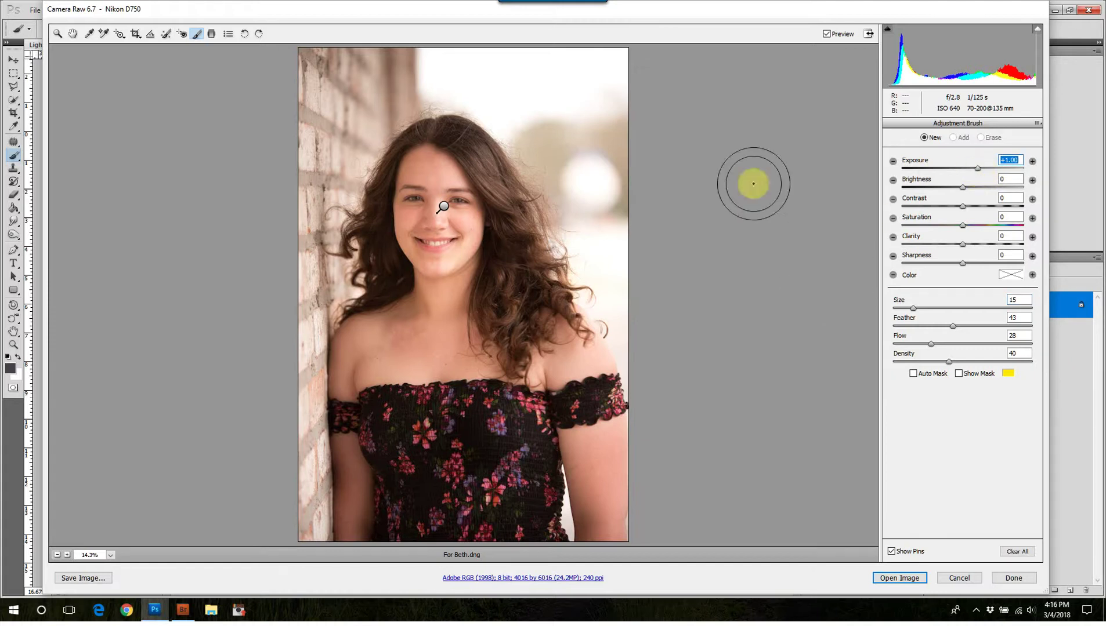
mouse_move(425, 183)
mouse_down()
mouse_move(425, 292)
mouse_move(415, 312)
mouse_move(371, 326)
mouse_move(369, 353)
mouse_move(405, 367)
mouse_up()
drag(503, 368, 484, 375)
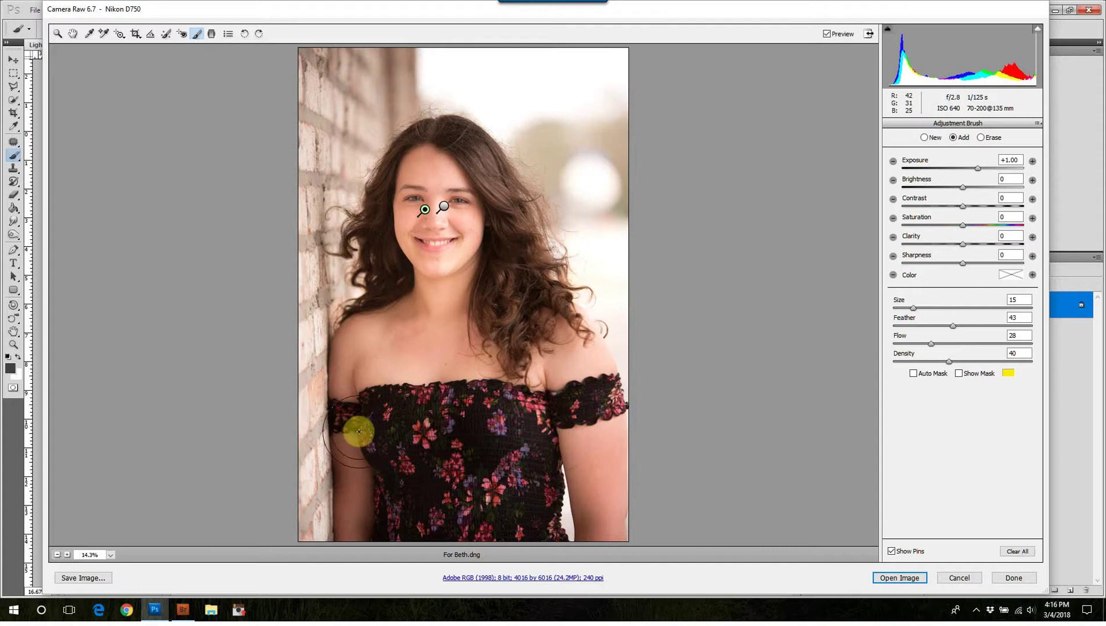
mouse_move(352, 430)
mouse_down()
mouse_move(341, 507)
mouse_move(342, 452)
mouse_up()
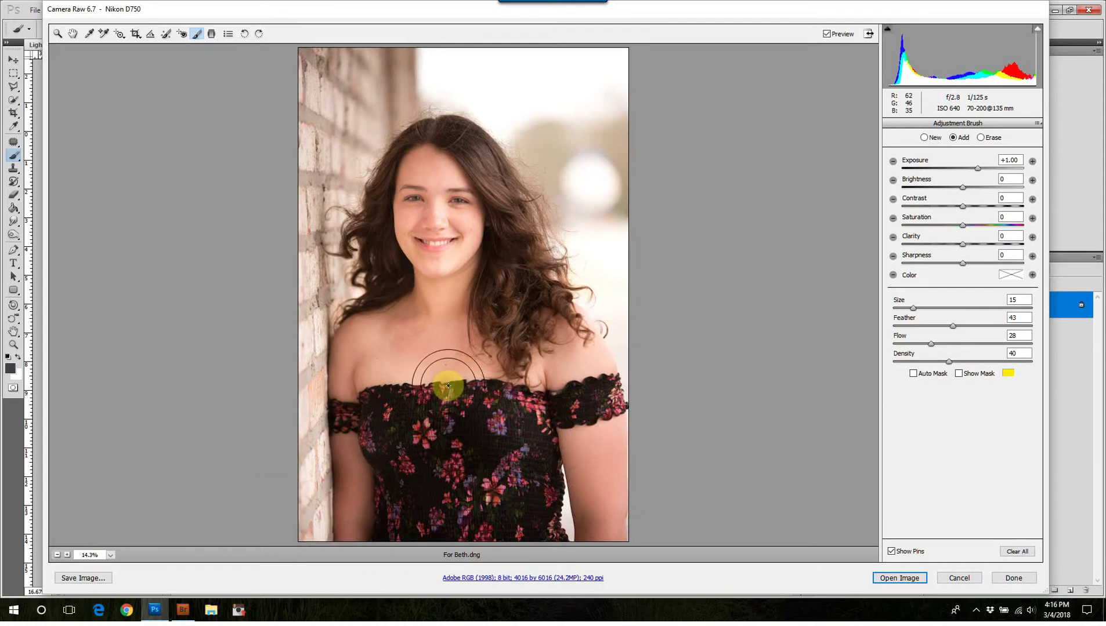
drag(506, 275, 507, 248)
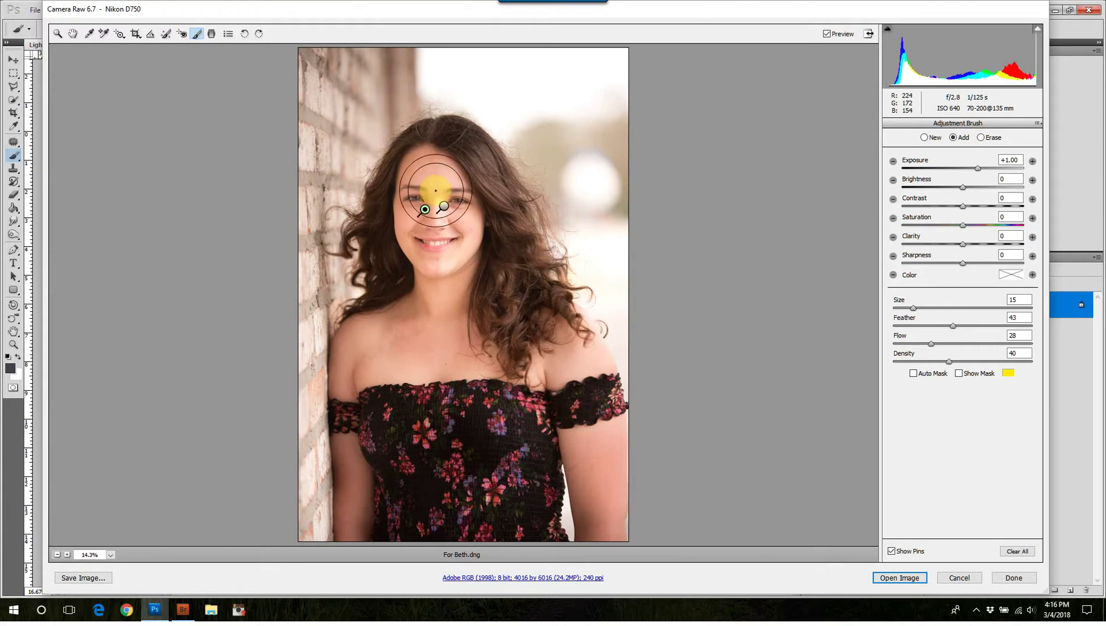
mouse_move(425, 210)
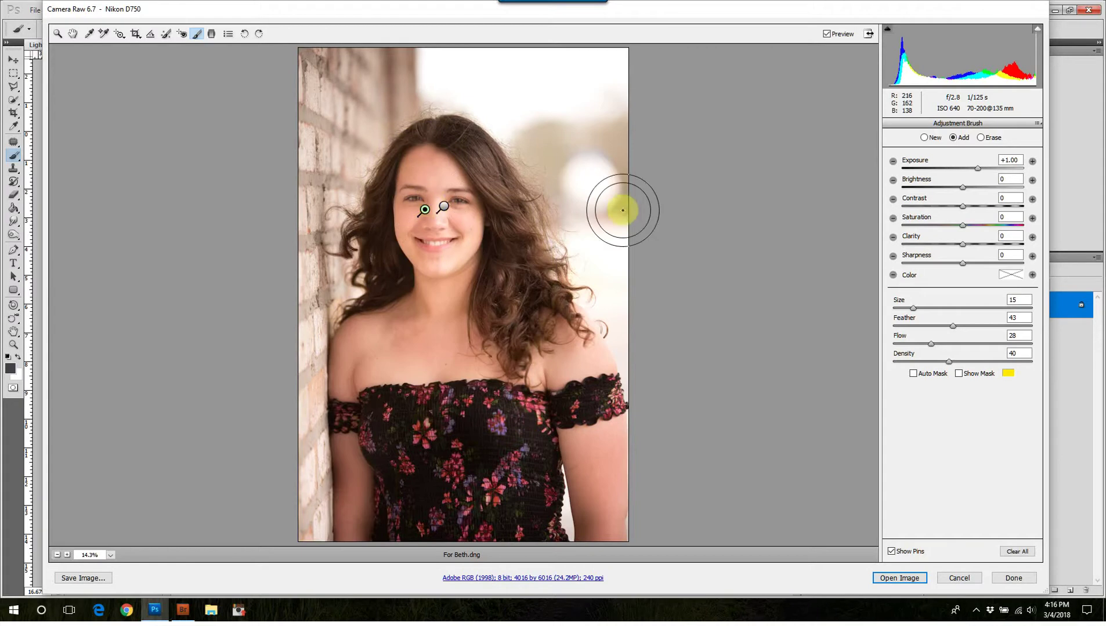
click(73, 34)
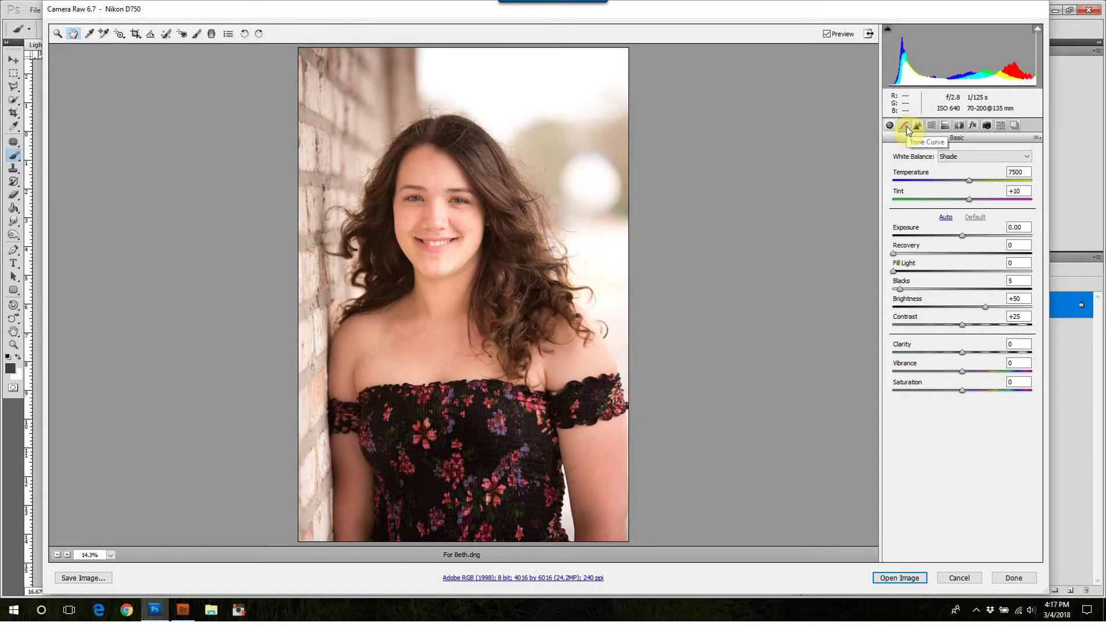
Step: Set the tone curve to Highlights +9, Lights +3, Darks -7 and Shadows -10, and open the image in Photoshop
click(905, 126)
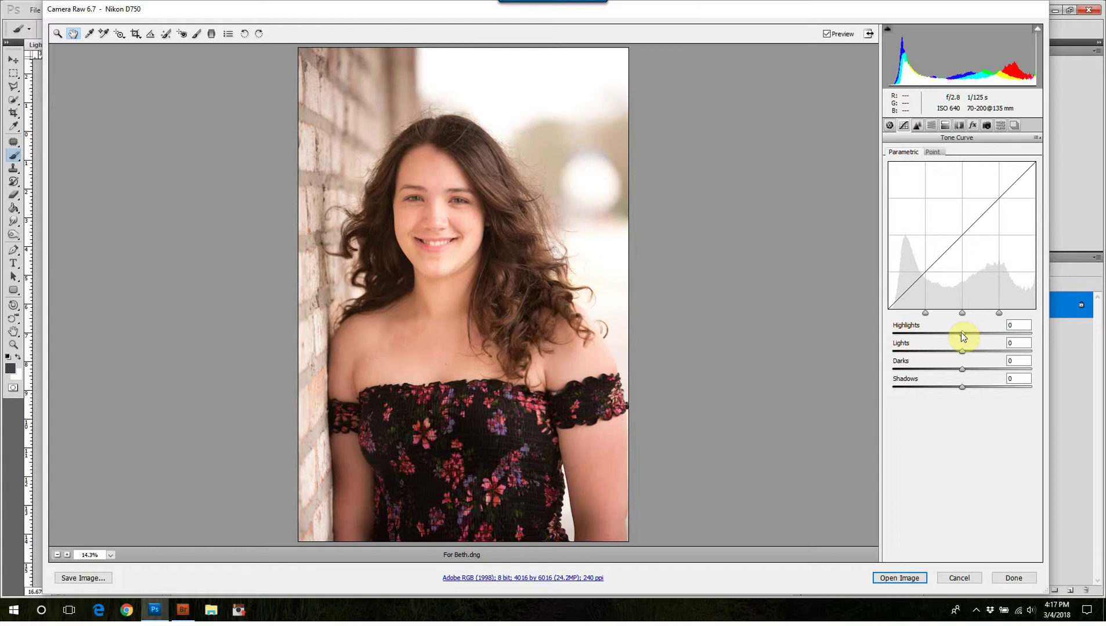
drag(961, 334, 953, 387)
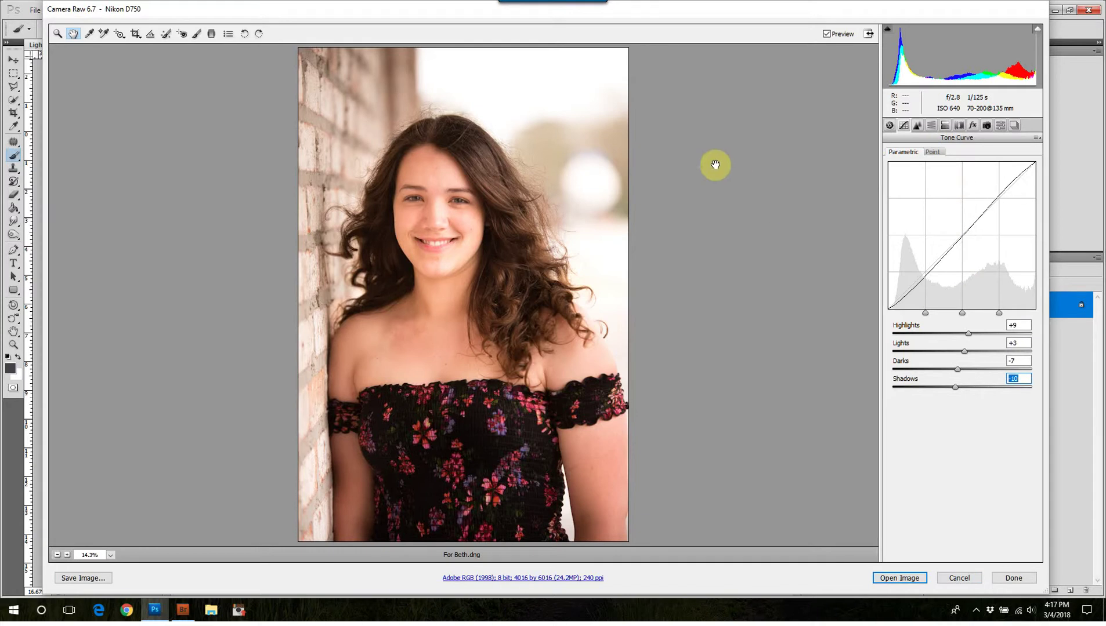
click(899, 578)
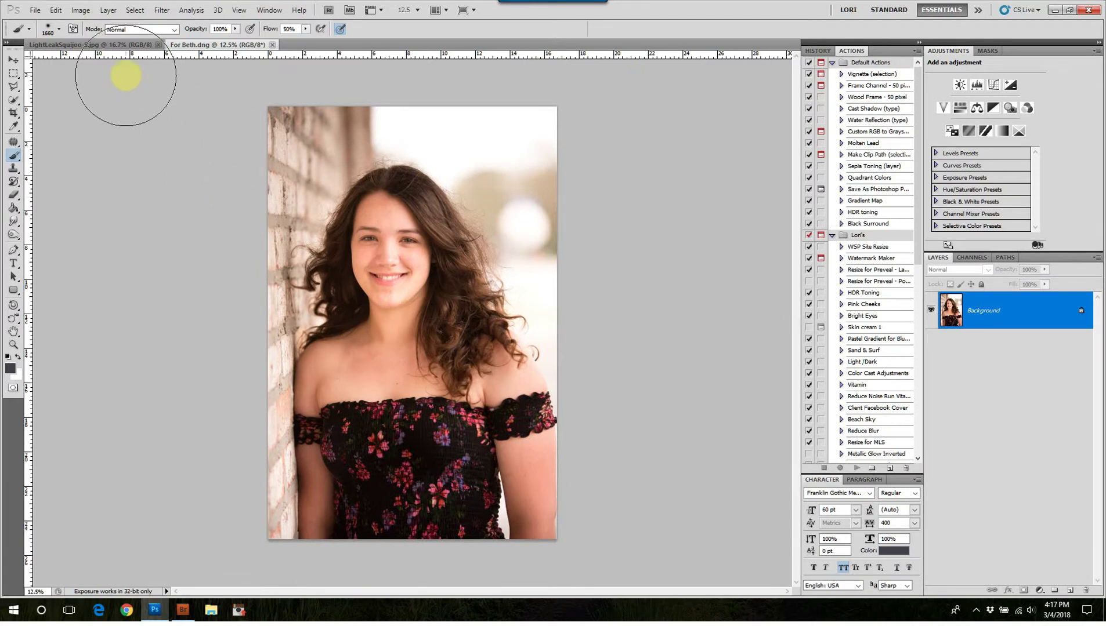
Step: Copy the LightLeakSquijoo-5.jpg image into For Beth.dng as a new layer and return to the portrait document
mouse_move(174, 57)
mouse_down()
mouse_move(724, 166)
mouse_move(723, 153)
mouse_up()
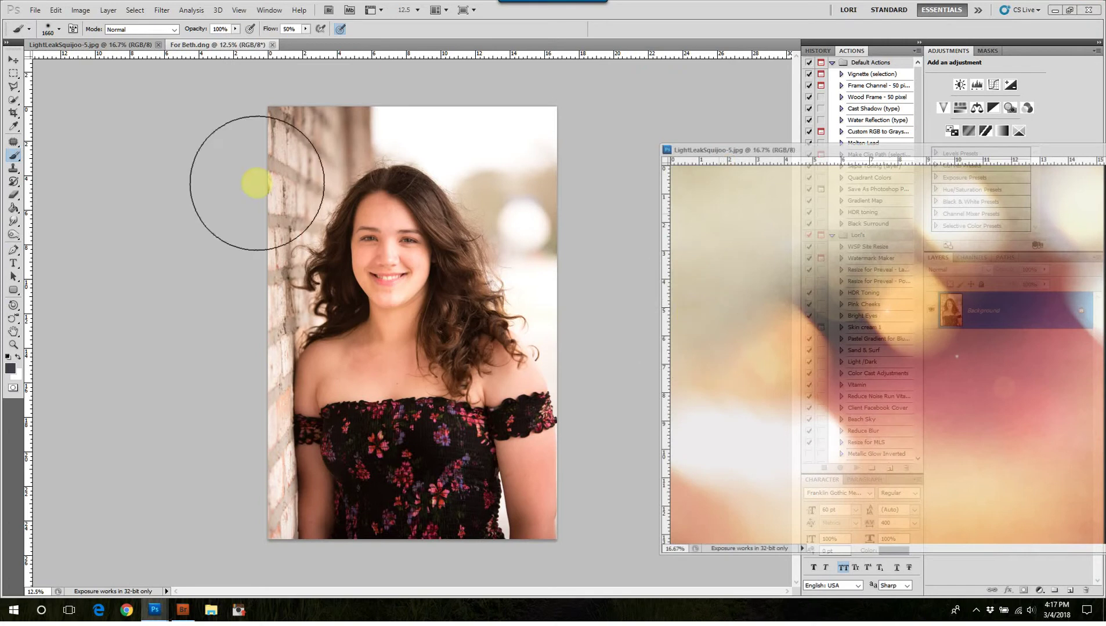
click(14, 60)
drag(708, 239, 493, 199)
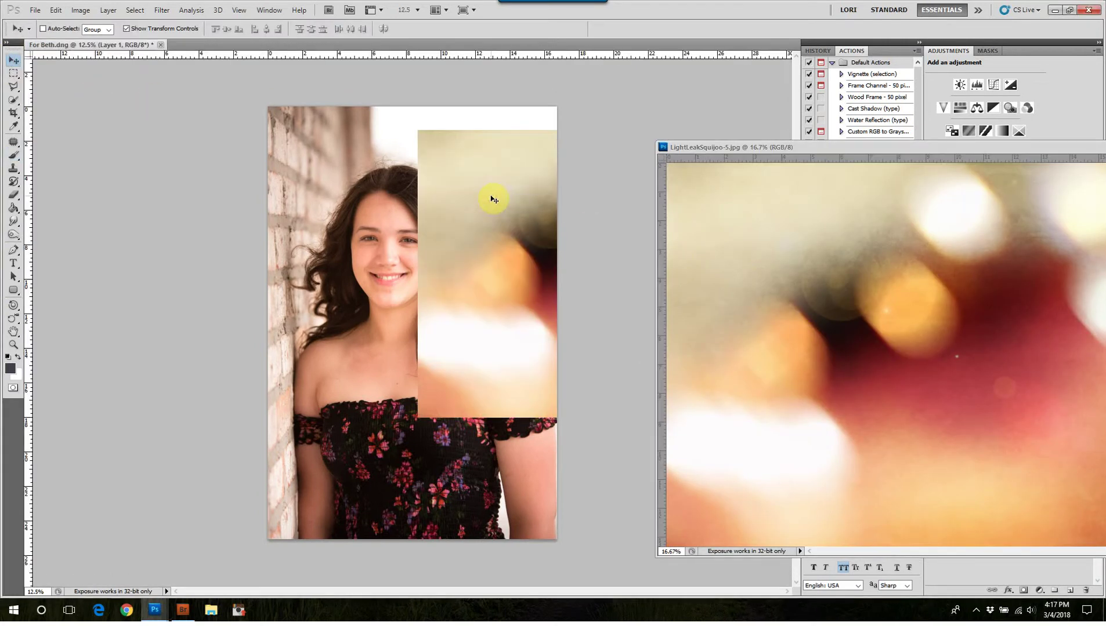
drag(853, 148, 185, 45)
click(135, 45)
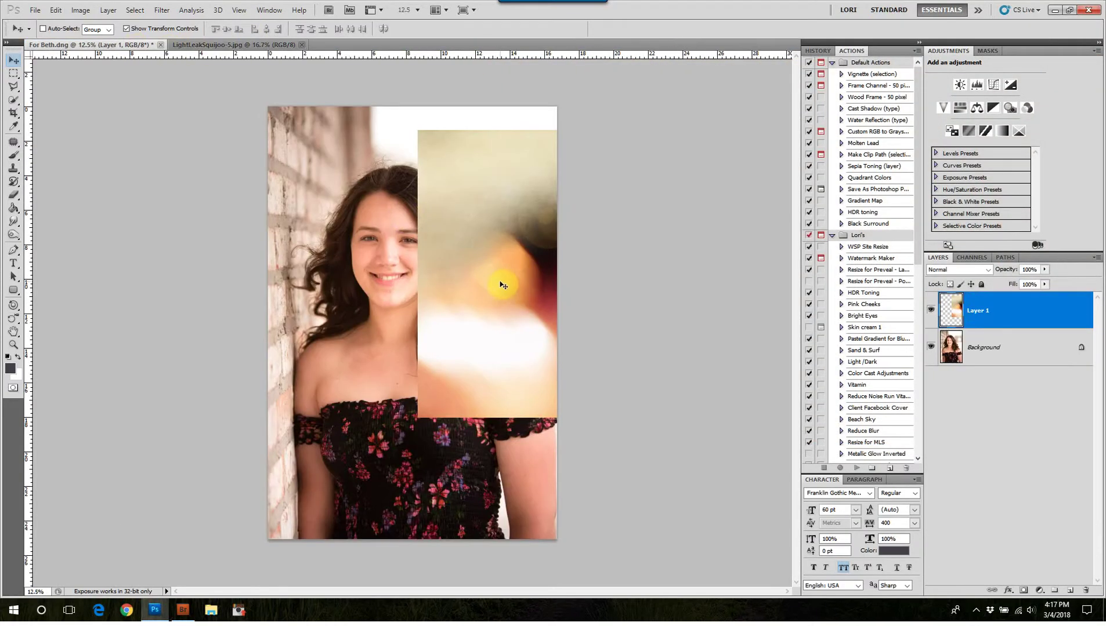
Step: Rotate the light leak layer about 90° and scale it to about 101% by 104% so it spans the portrait's height
drag(518, 257, 353, 310)
key(ctrl+t)
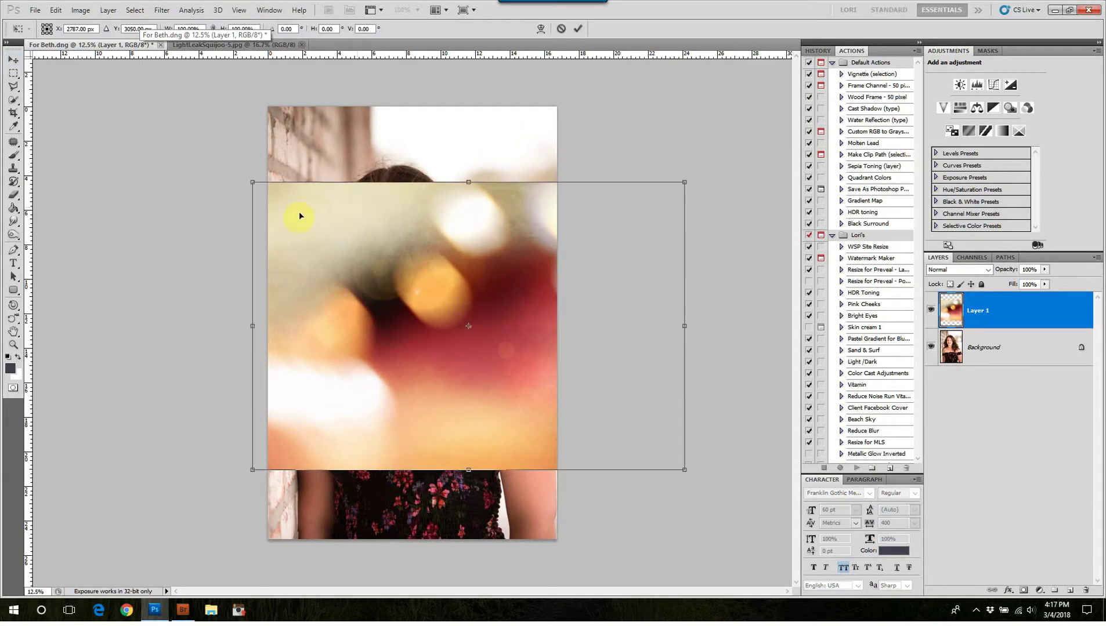
drag(248, 170, 583, 166)
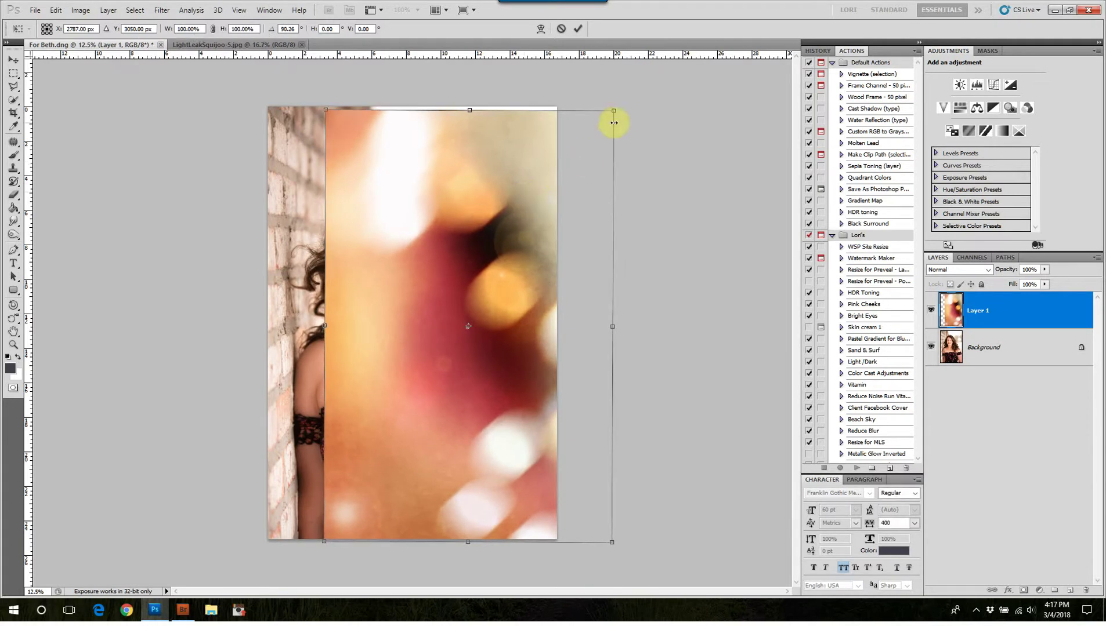
drag(613, 112, 631, 96)
drag(518, 190, 606, 197)
drag(562, 140, 467, 137)
drag(629, 91, 631, 90)
drag(521, 185, 525, 185)
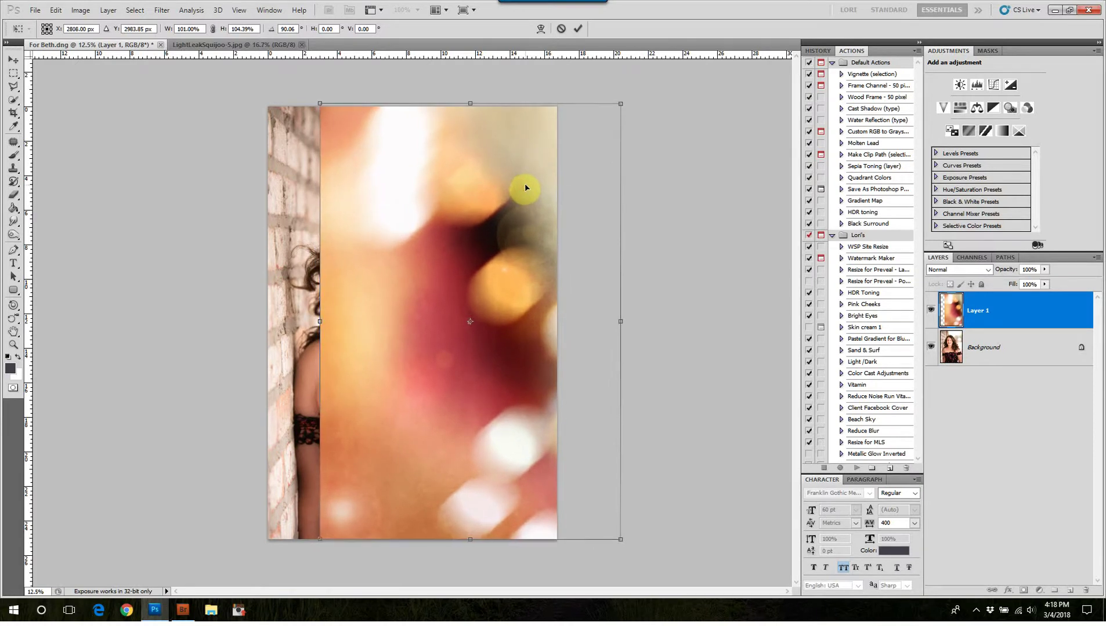
key(Return)
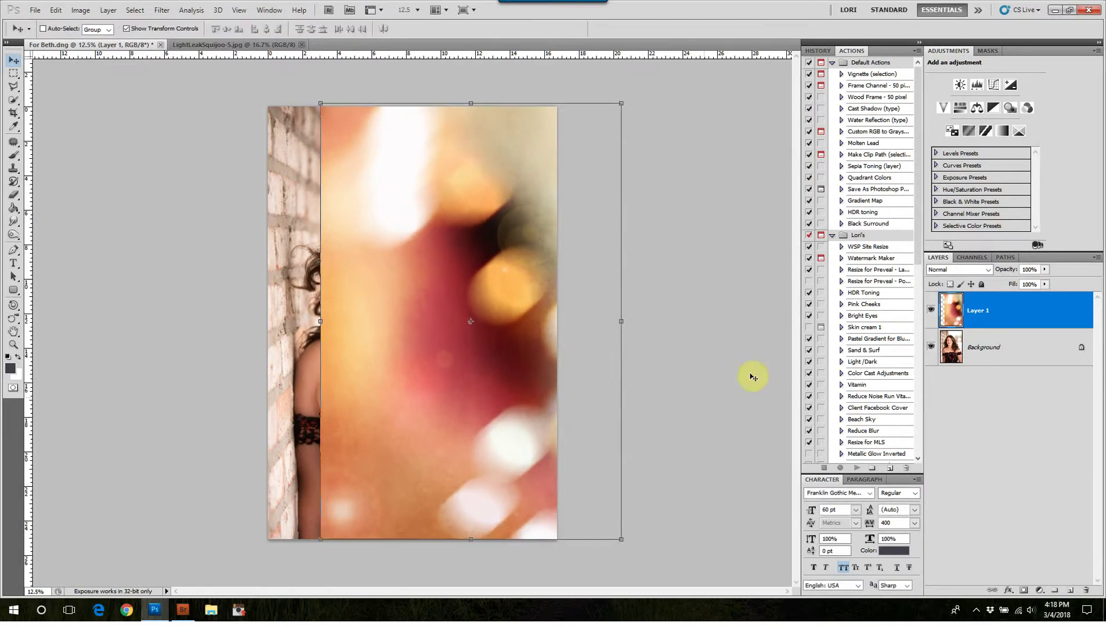
Step: Try a lower opacity on the light leak layer in Normal blend mode and restore it to 100%
click(942, 271)
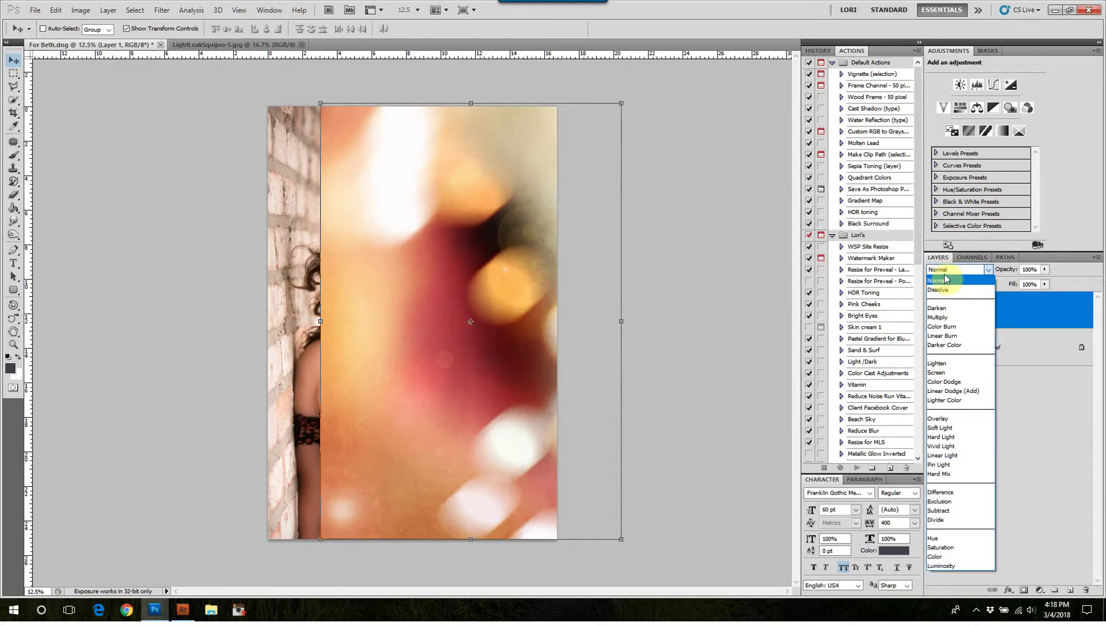
click(944, 276)
click(1045, 270)
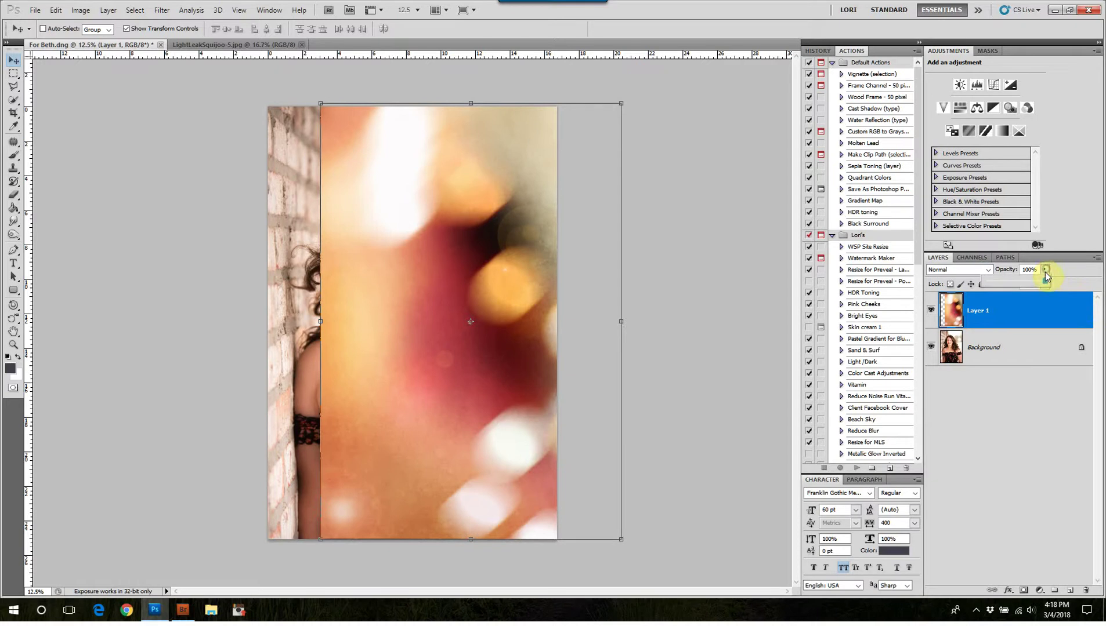
drag(1016, 275, 1060, 278)
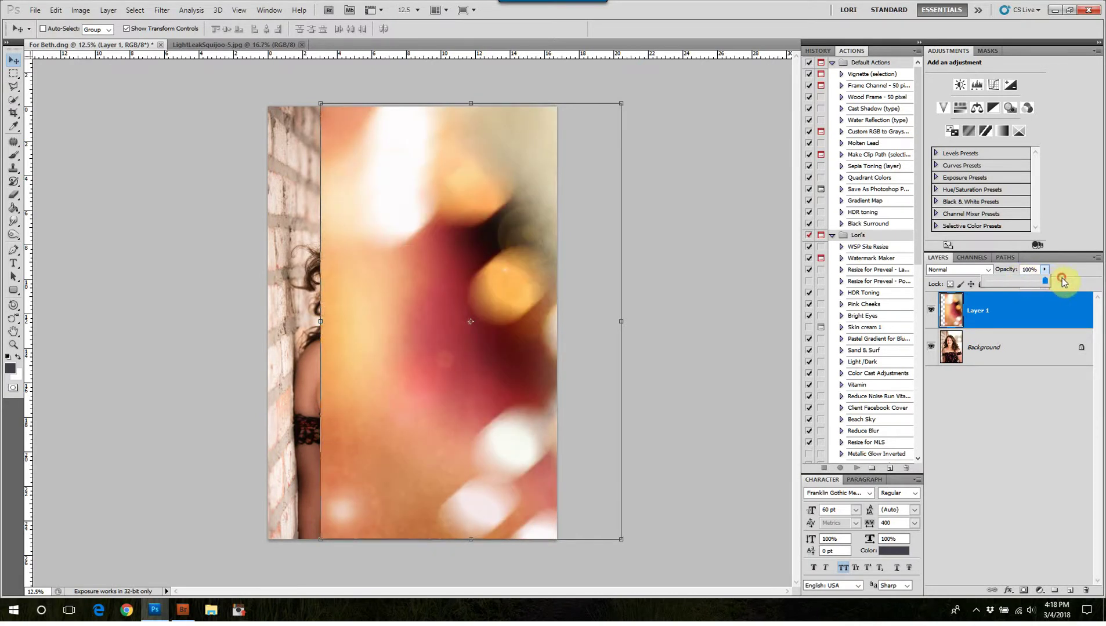
Step: Try the Lighten and Screen blend modes on the light leak layer
click(946, 271)
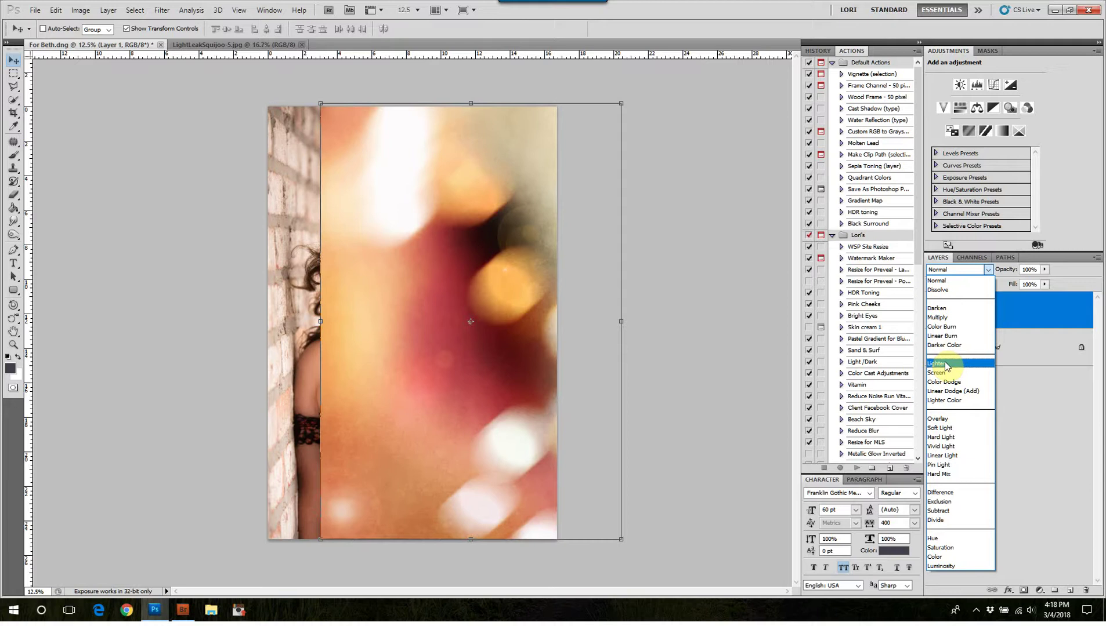
click(946, 365)
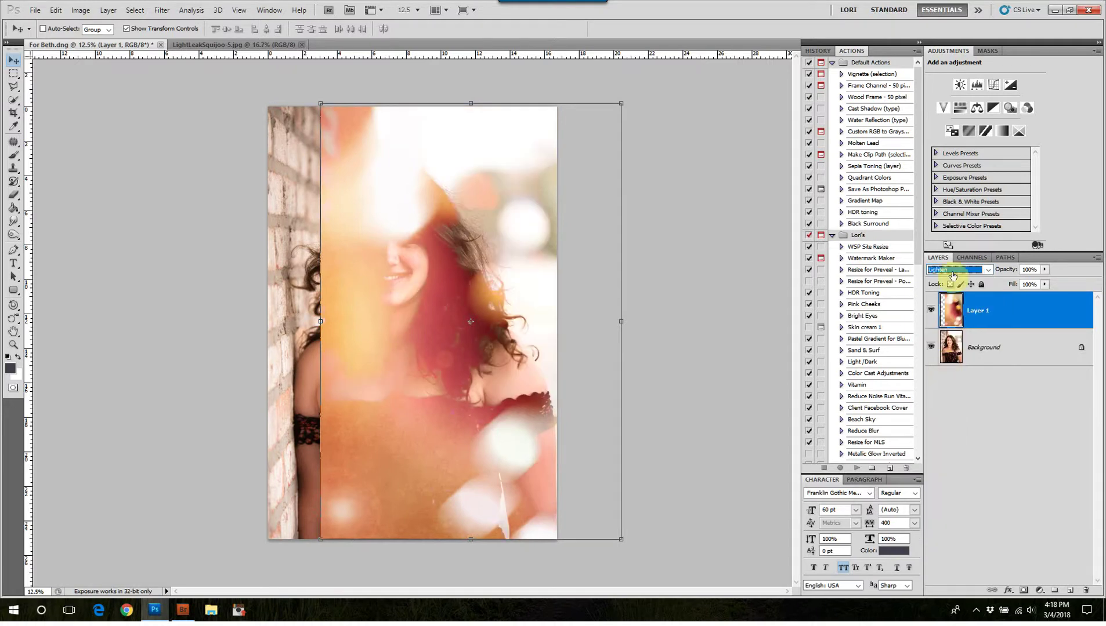
click(951, 271)
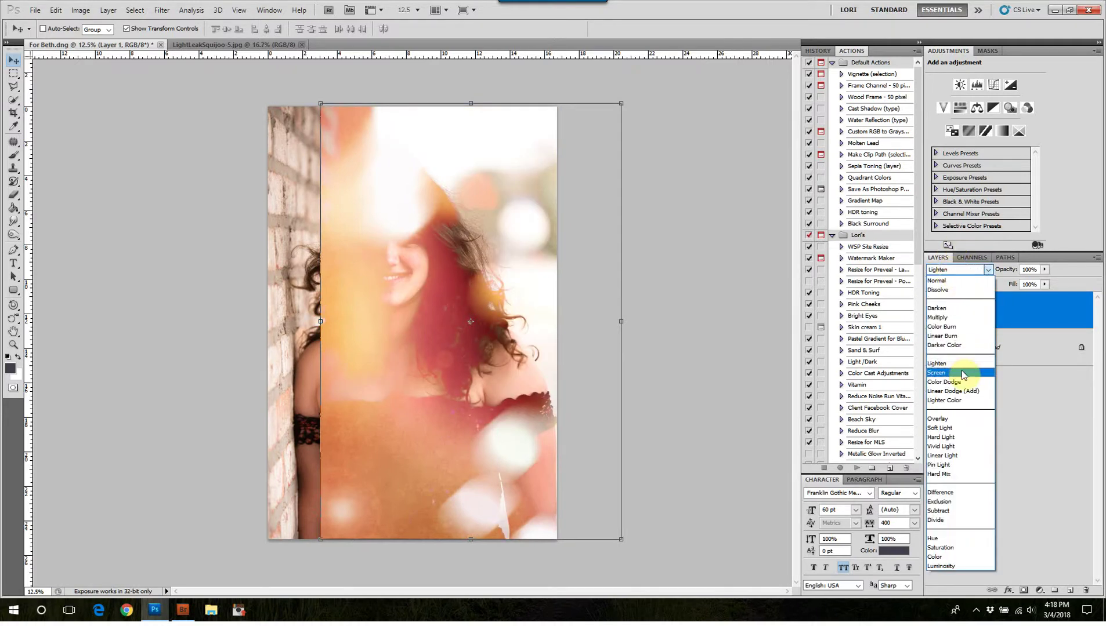
click(962, 372)
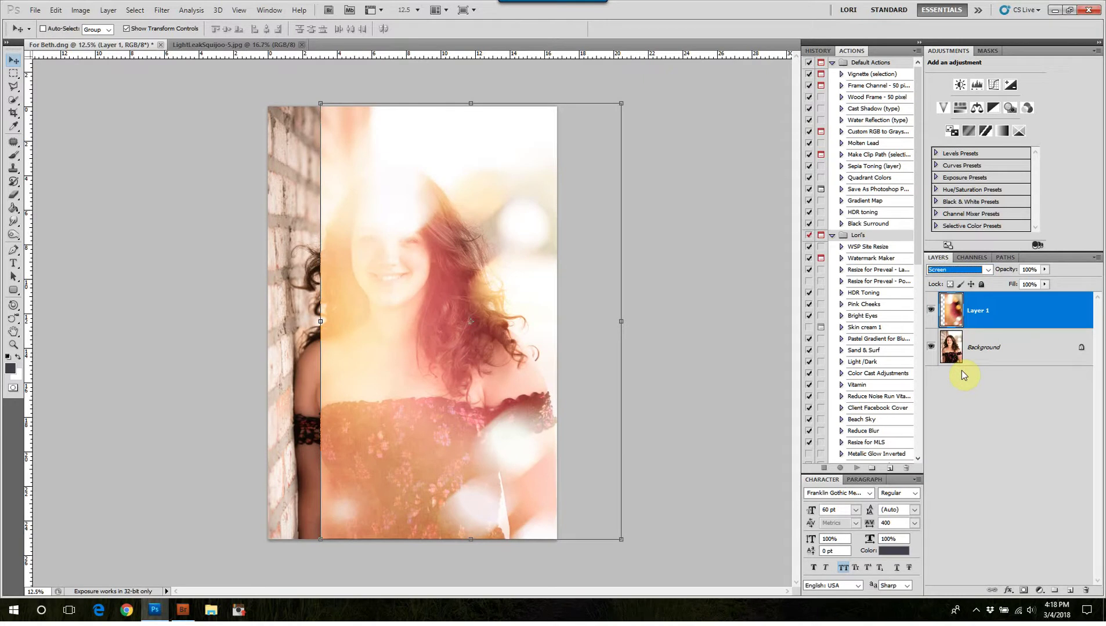
Step: Set the light leak layer's blend mode to Overlay at 100% opacity
click(961, 271)
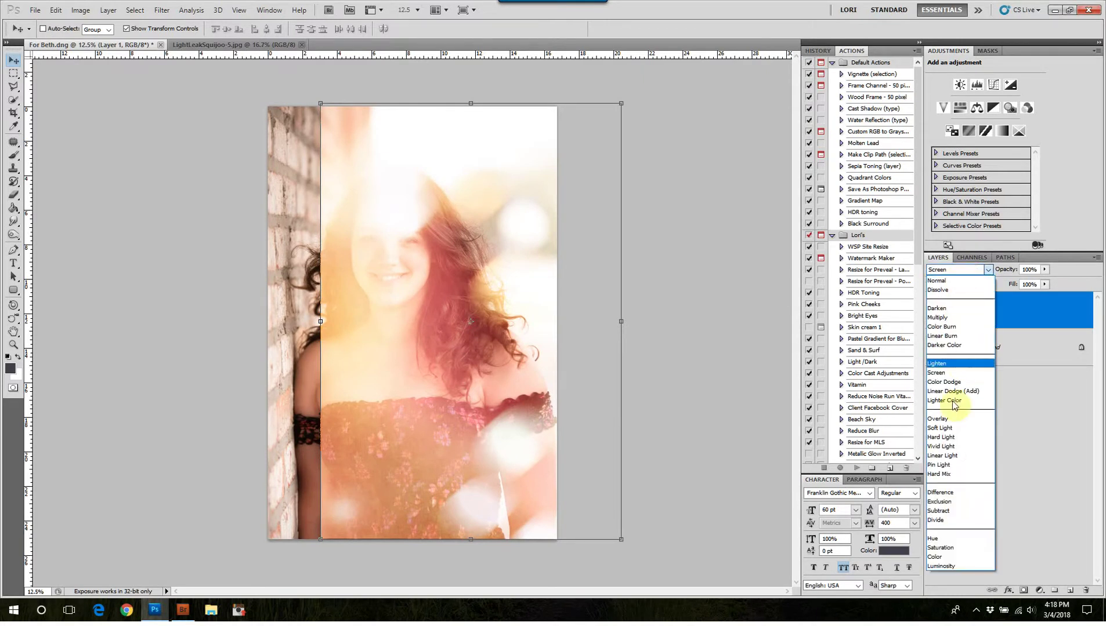
click(951, 420)
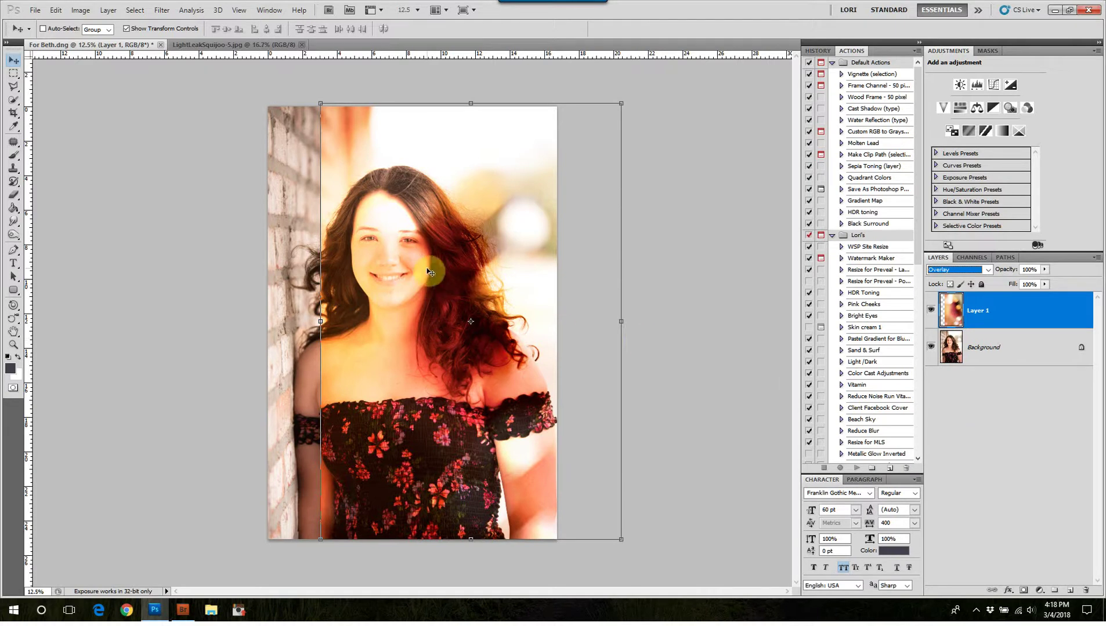
click(1044, 269)
drag(1041, 282, 1101, 288)
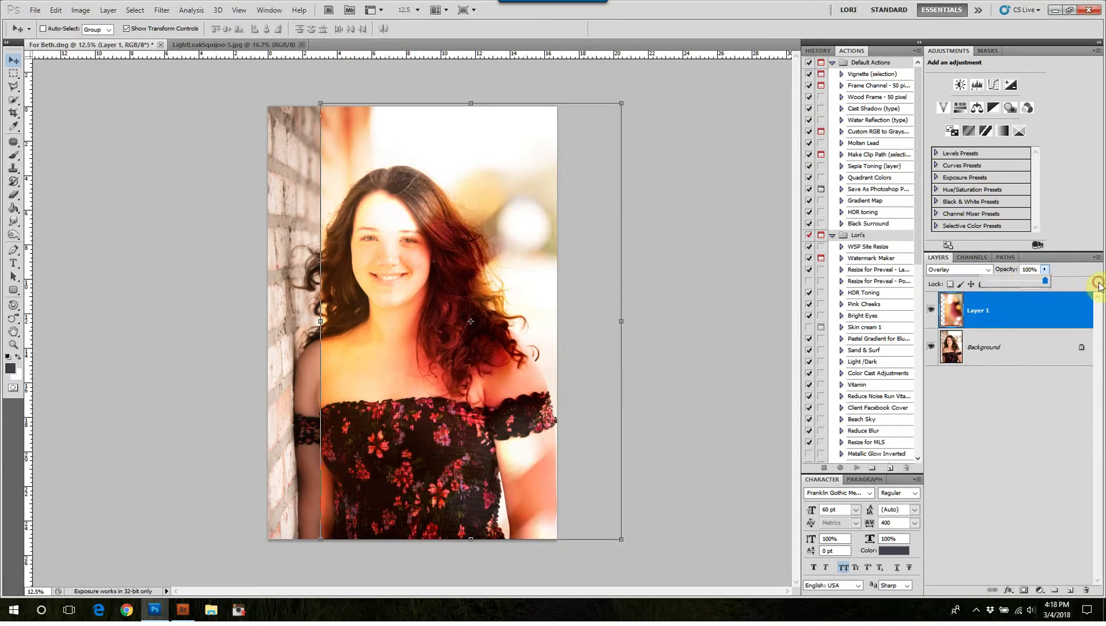
Step: Add a layer mask to the light leak layer and paint it black over the subject and the brick wall
click(1000, 318)
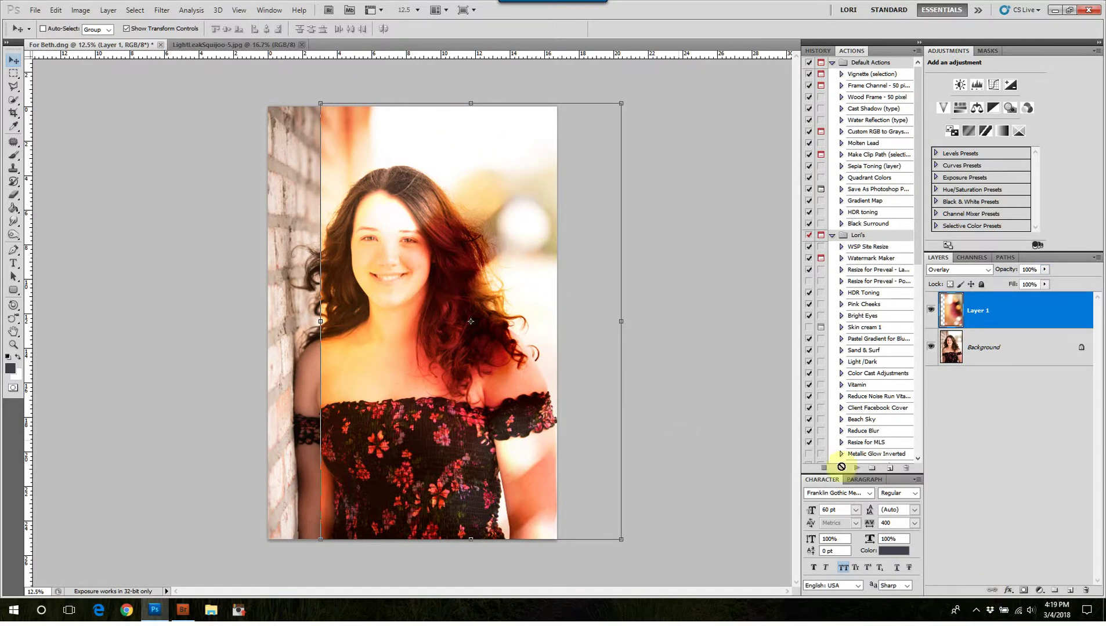
click(1023, 591)
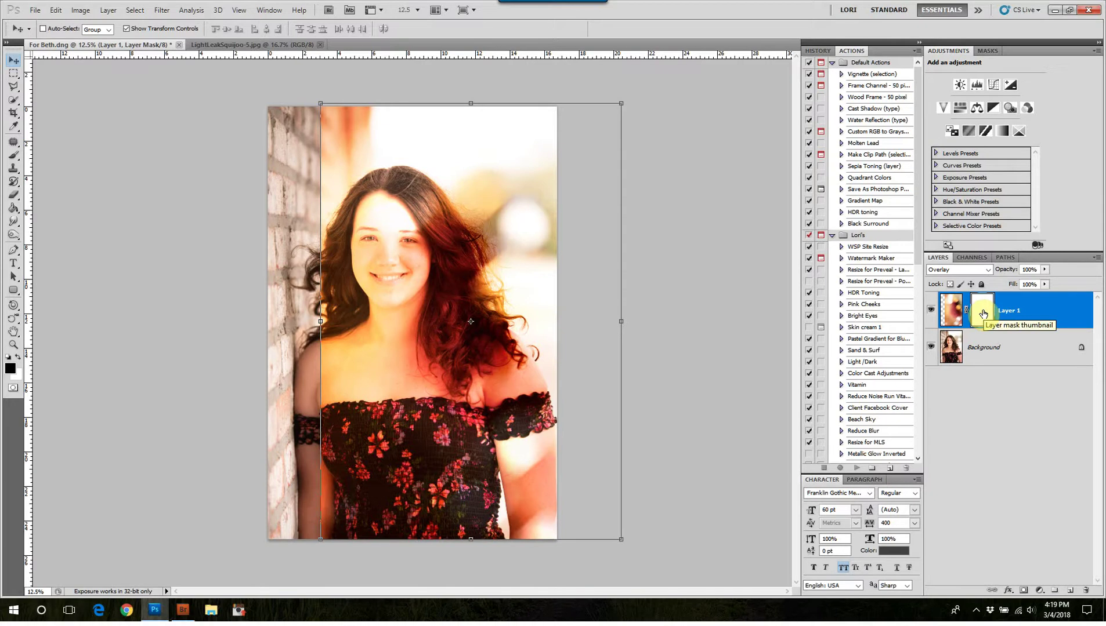
key(b)
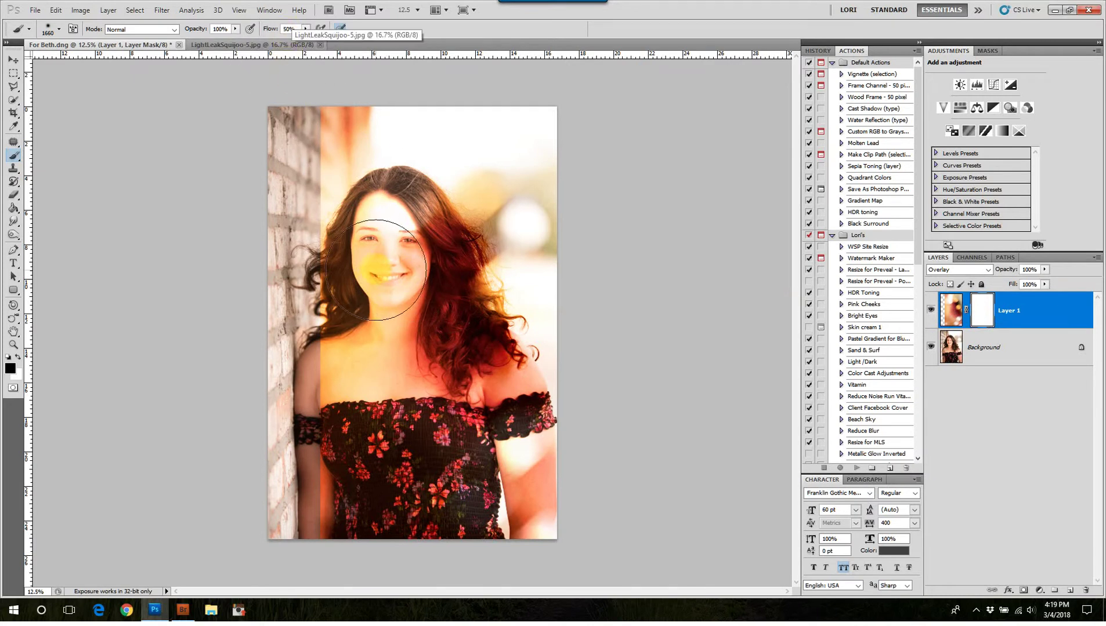
mouse_move(313, 224)
mouse_down()
mouse_move(299, 89)
mouse_move(302, 174)
mouse_move(326, 149)
mouse_move(319, 182)
mouse_move(376, 240)
mouse_move(397, 224)
mouse_move(389, 229)
mouse_move(412, 273)
mouse_move(413, 253)
mouse_move(425, 255)
mouse_move(459, 369)
mouse_move(430, 281)
mouse_move(438, 280)
mouse_move(438, 384)
mouse_move(456, 368)
mouse_move(482, 378)
mouse_move(476, 414)
mouse_move(516, 543)
mouse_move(527, 522)
mouse_move(490, 515)
mouse_up()
mouse_move(403, 364)
mouse_down()
mouse_move(348, 371)
mouse_move(323, 301)
mouse_move(330, 446)
mouse_move(291, 504)
mouse_move(420, 523)
mouse_move(474, 511)
mouse_up()
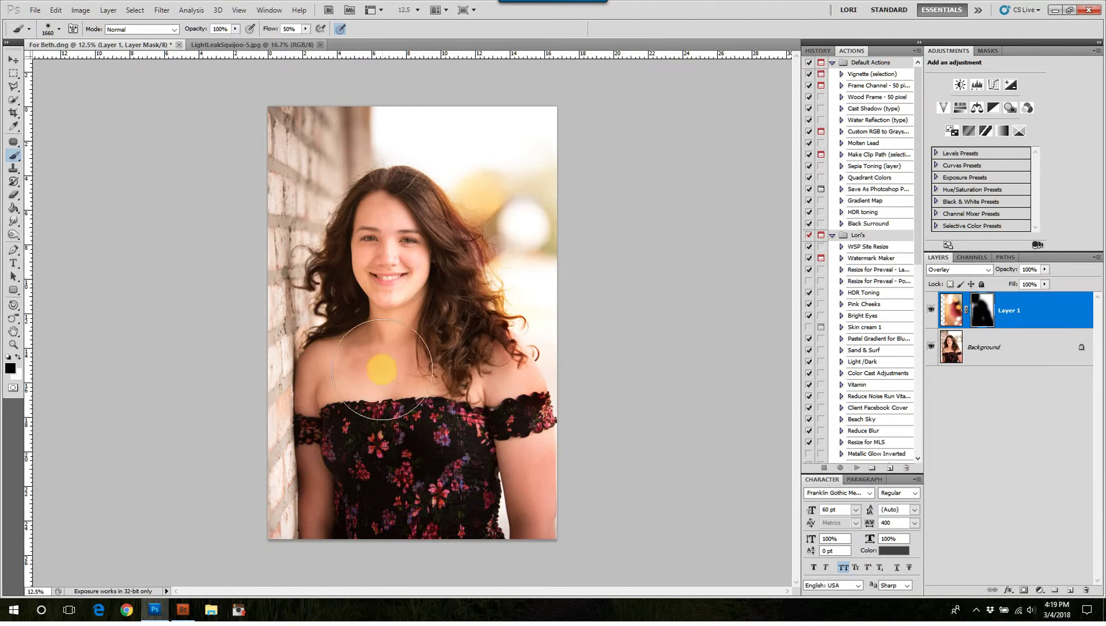
Step: Paint black over the subject's chest on the light leak layer's mask and check the mask on its own
mouse_move(403, 354)
mouse_down()
mouse_move(413, 397)
mouse_move(449, 401)
mouse_up()
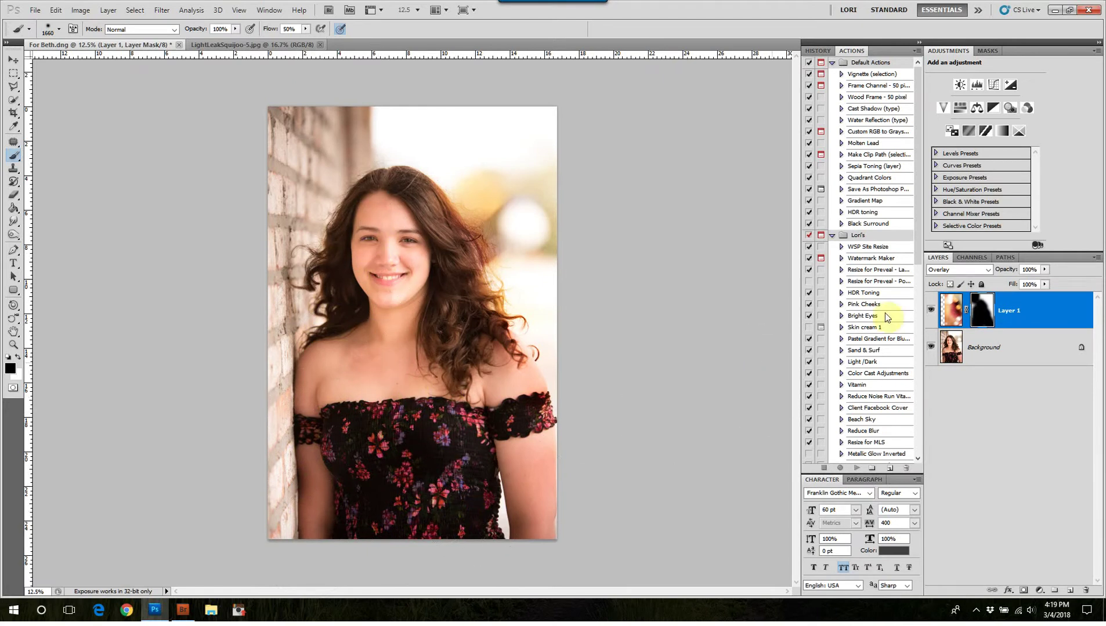
alt+click(985, 310)
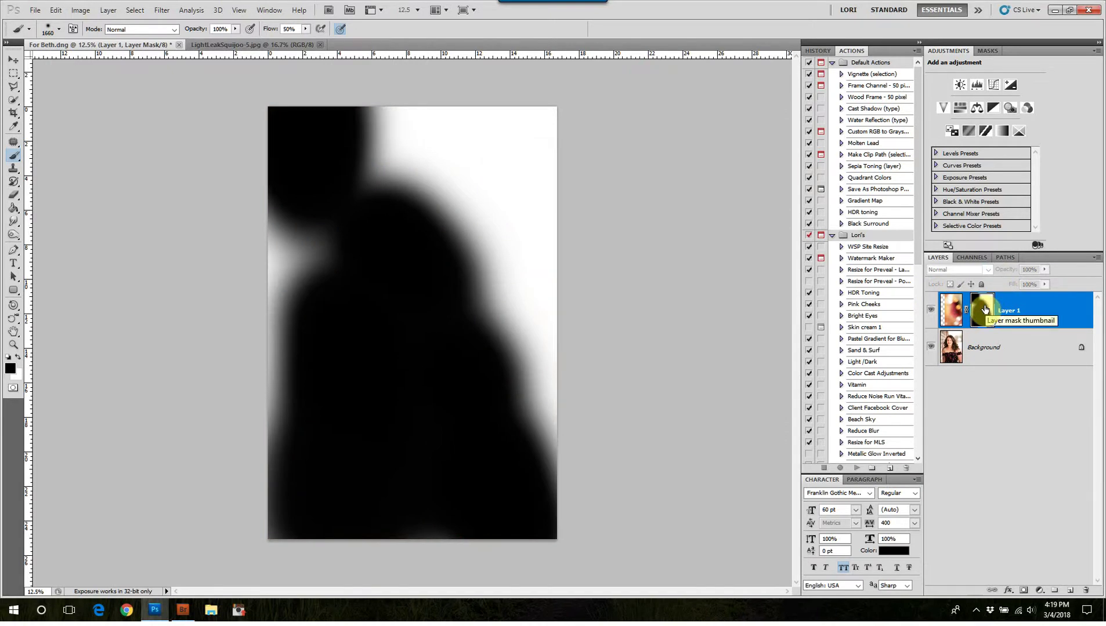
alt+click(985, 310)
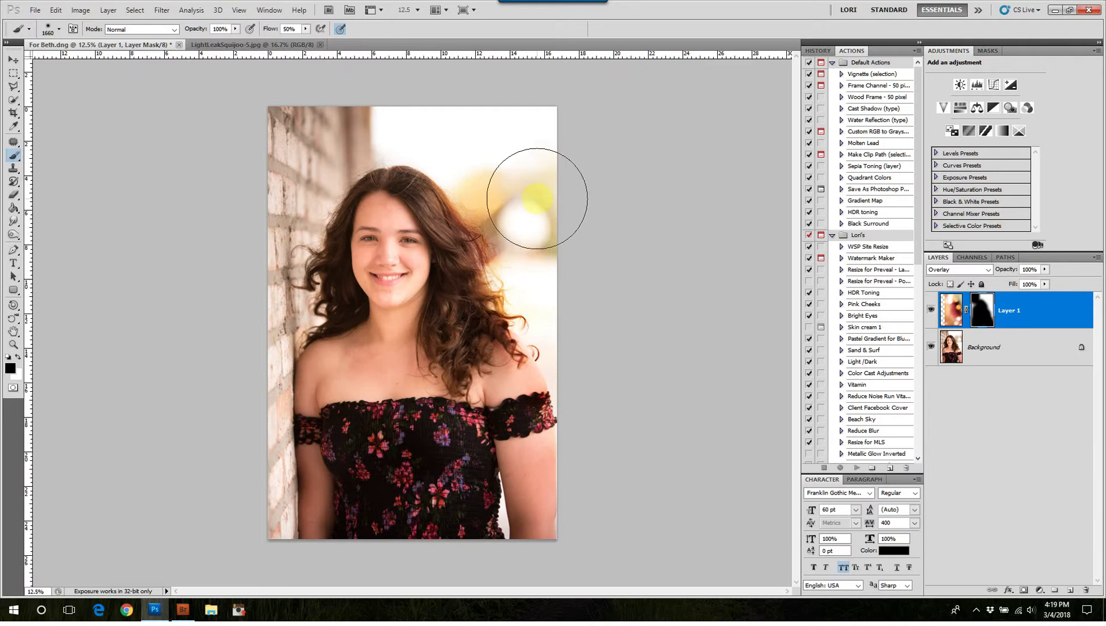
Step: Toggle the light leak layer's visibility to compare the portrait with and without the overlay
click(930, 311)
click(929, 313)
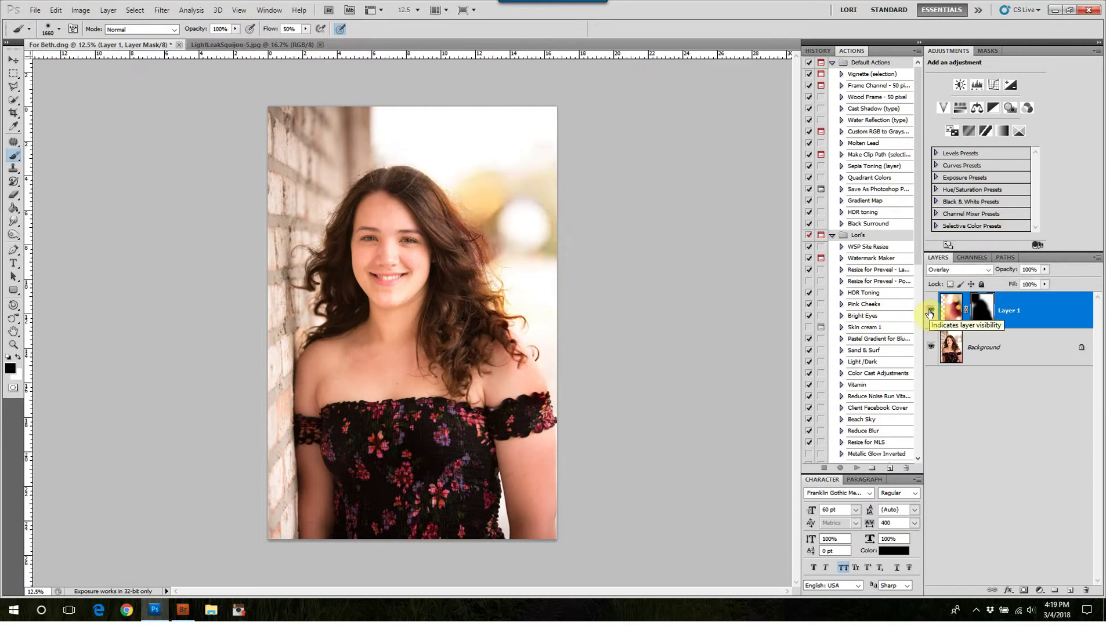
click(930, 313)
click(929, 312)
click(929, 313)
click(929, 313)
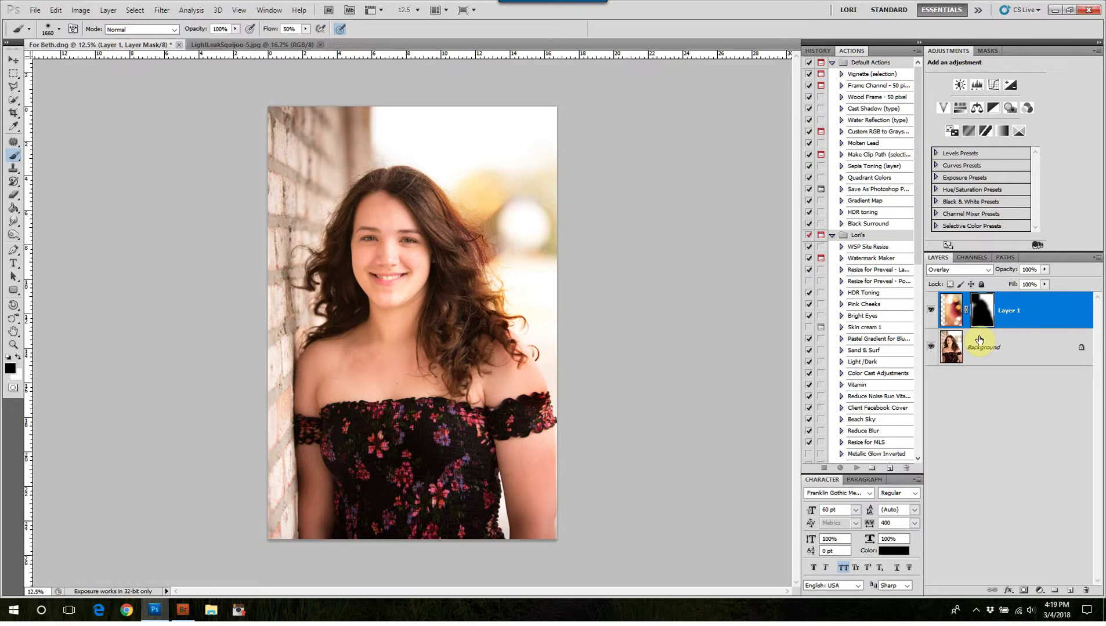
Step: Merge the light leak layer into the background and save the merged state as a history snapshot
key(ctrl+e)
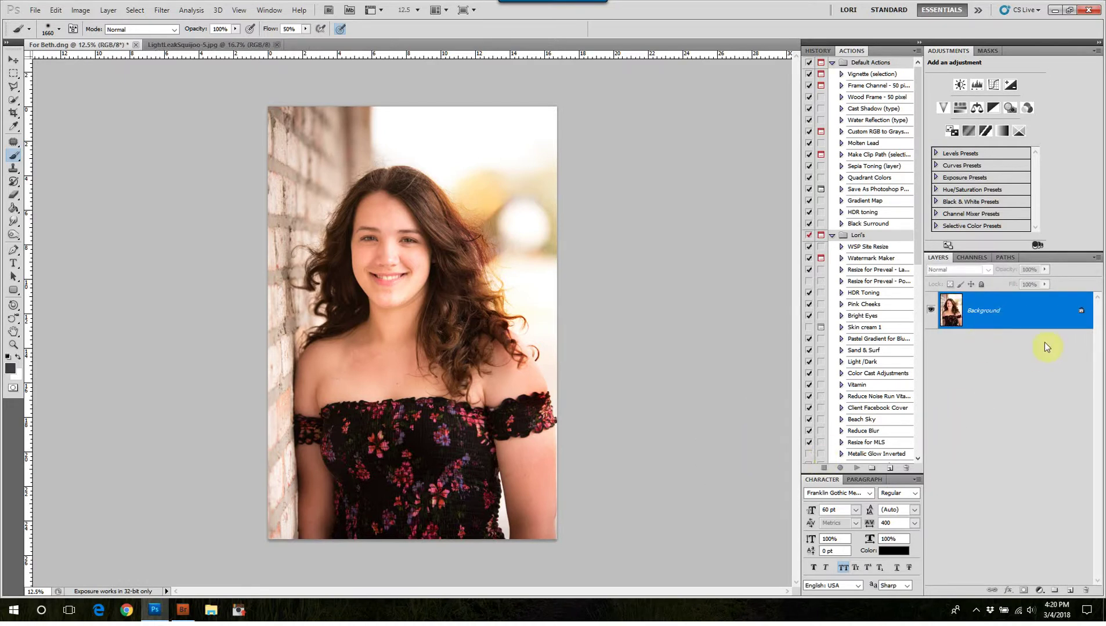
click(818, 51)
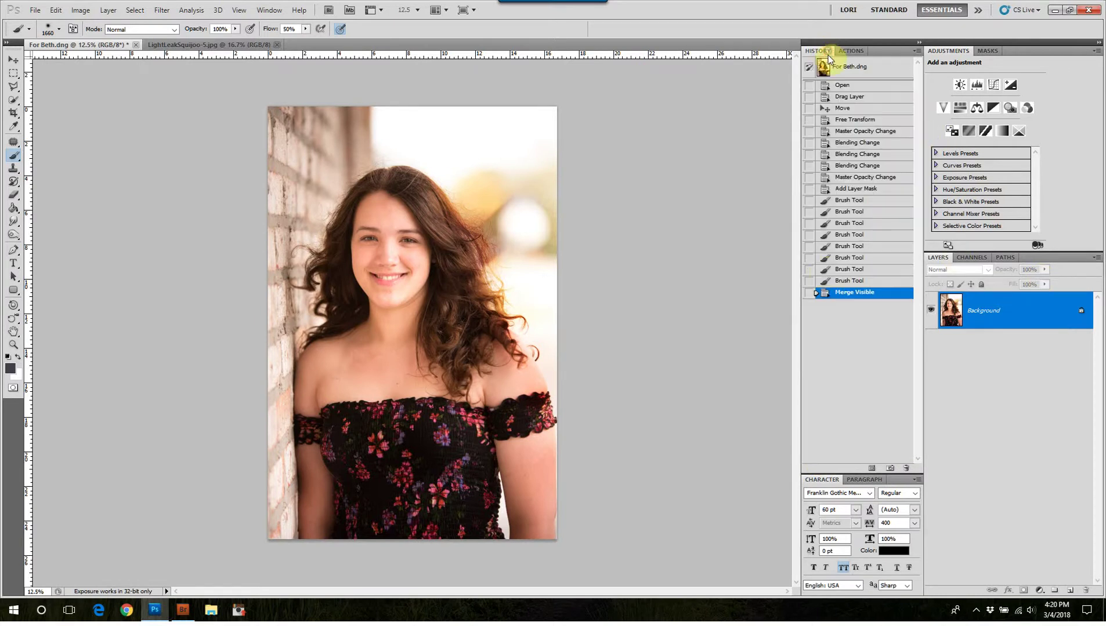
click(889, 470)
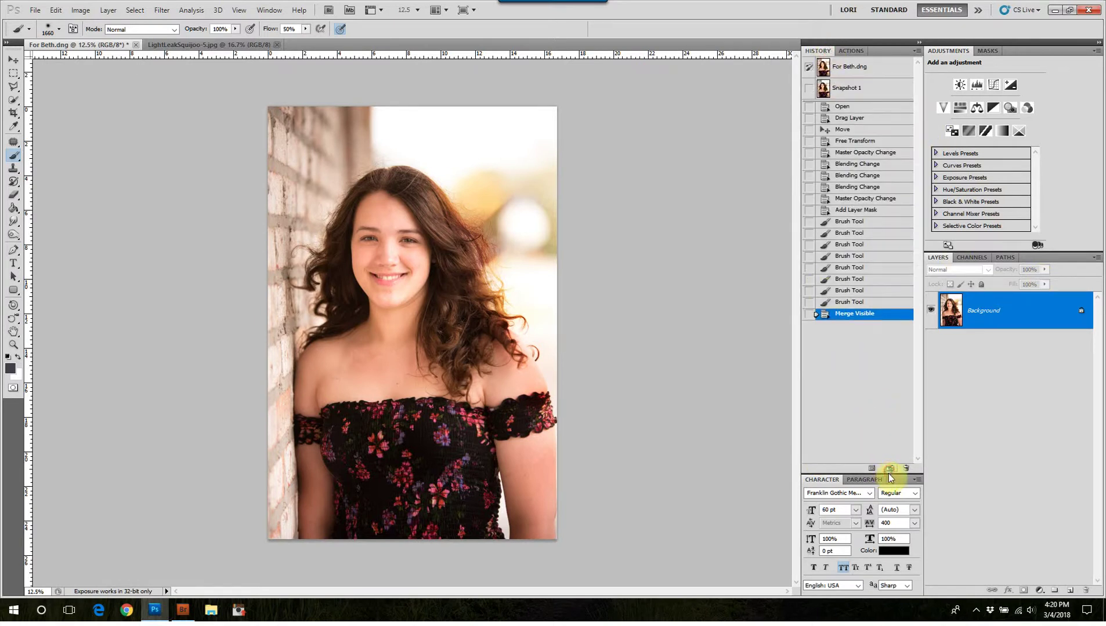
Step: Compare the originally opened image with the new snapshot, ending on the snapshot
click(870, 70)
click(862, 88)
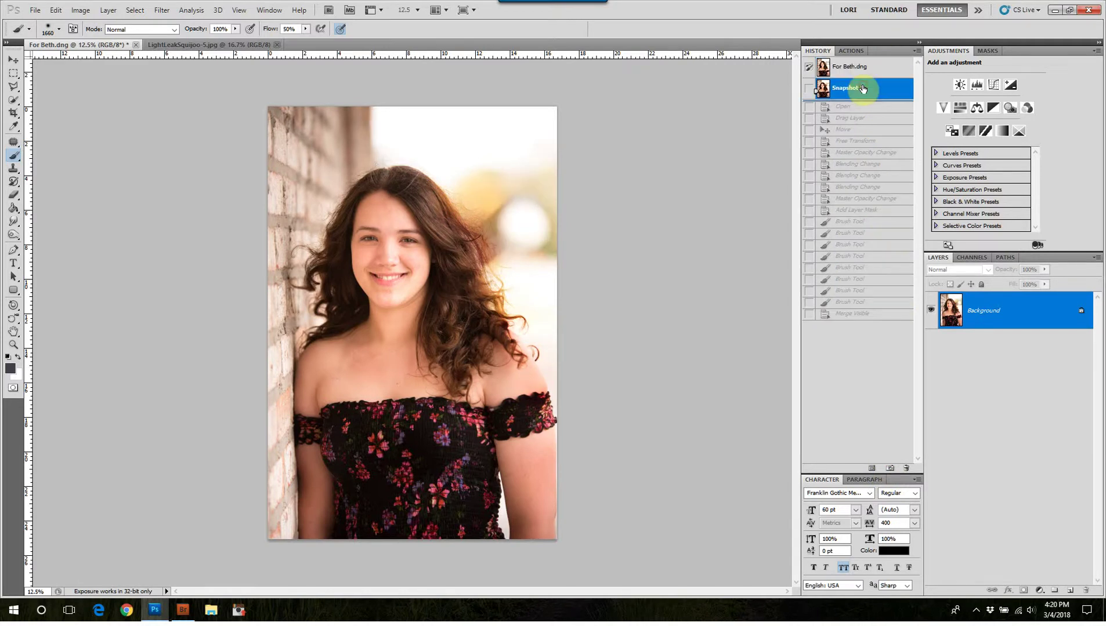
click(862, 70)
click(863, 90)
Step: Run the Ultimate Skin Retouch action from the WSP Intermediate set on the merged portrait
click(849, 51)
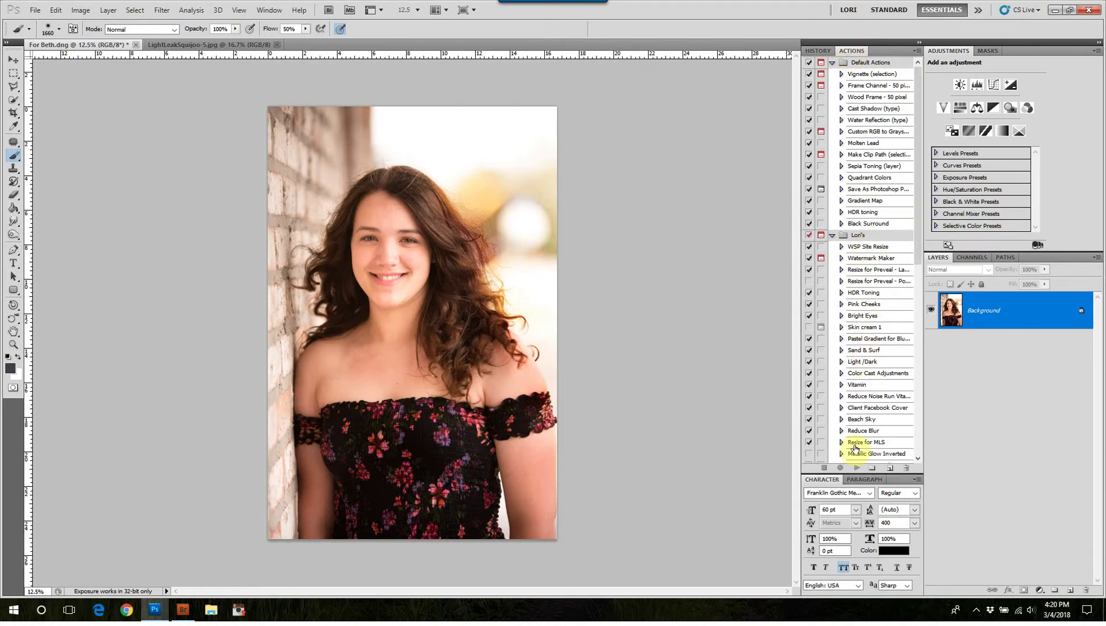
scroll(854, 449, down, 9)
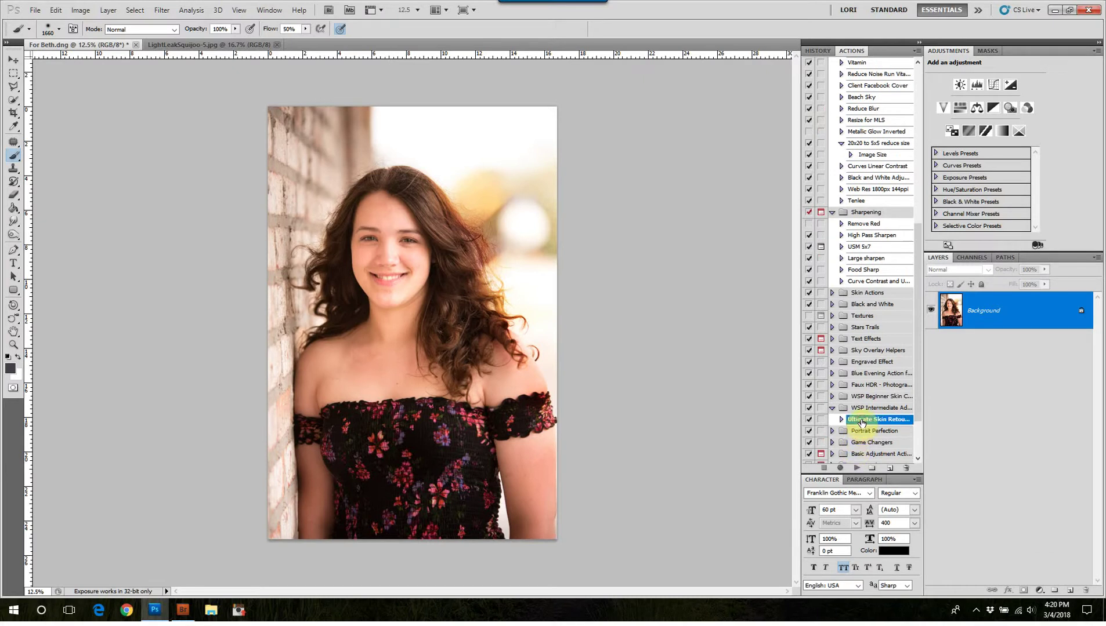
click(860, 470)
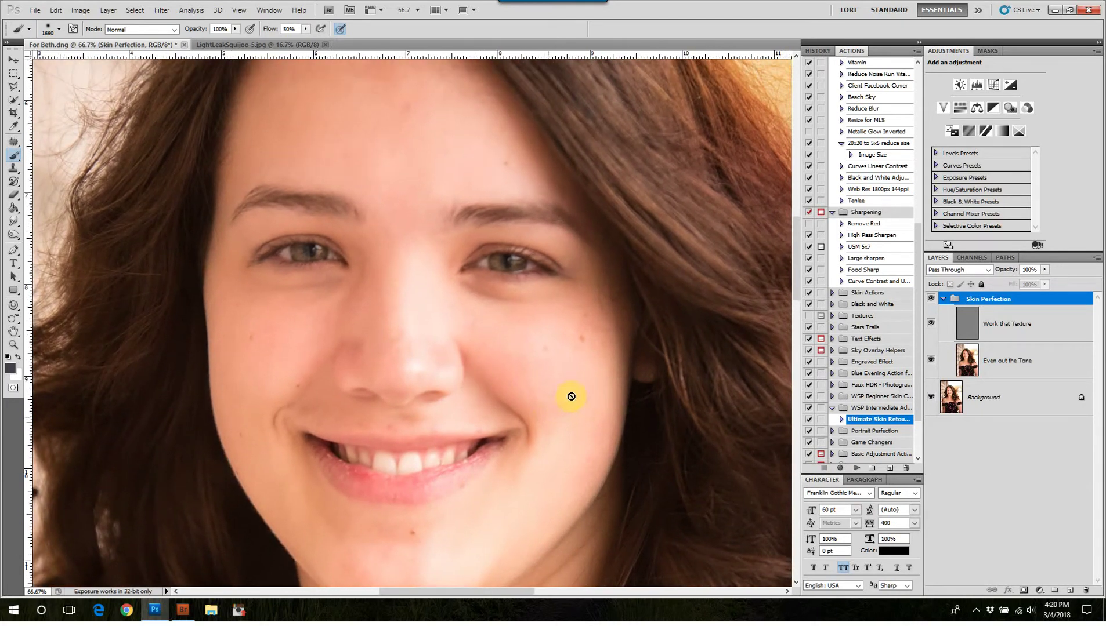
Step: Clone clean skin texture over the forehead, nose bridge and cheek blemishes on the Work that Texture layer
click(1019, 323)
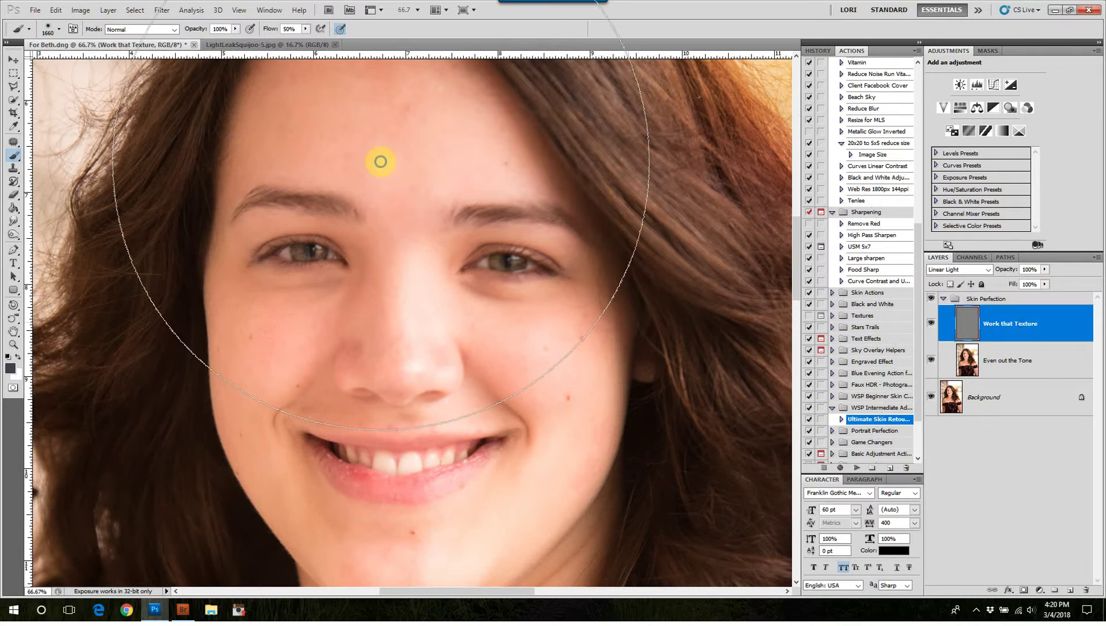
key(s)
alt+click(417, 123)
scroll(444, 165, up, 2)
alt+click(365, 121)
click(402, 264)
alt+click(301, 369)
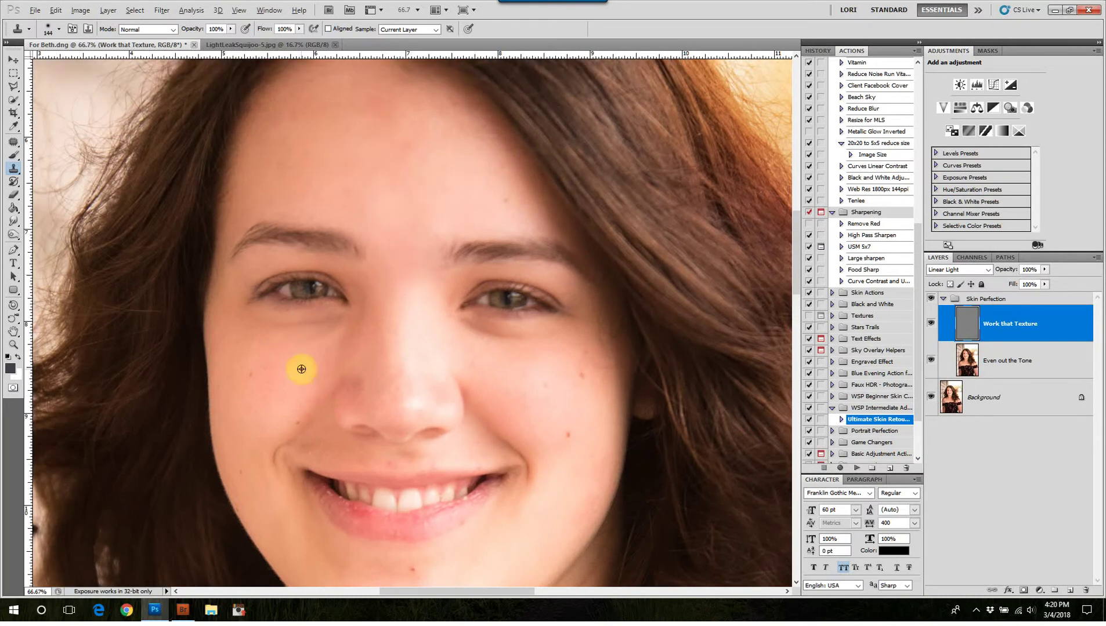
alt+click(315, 173)
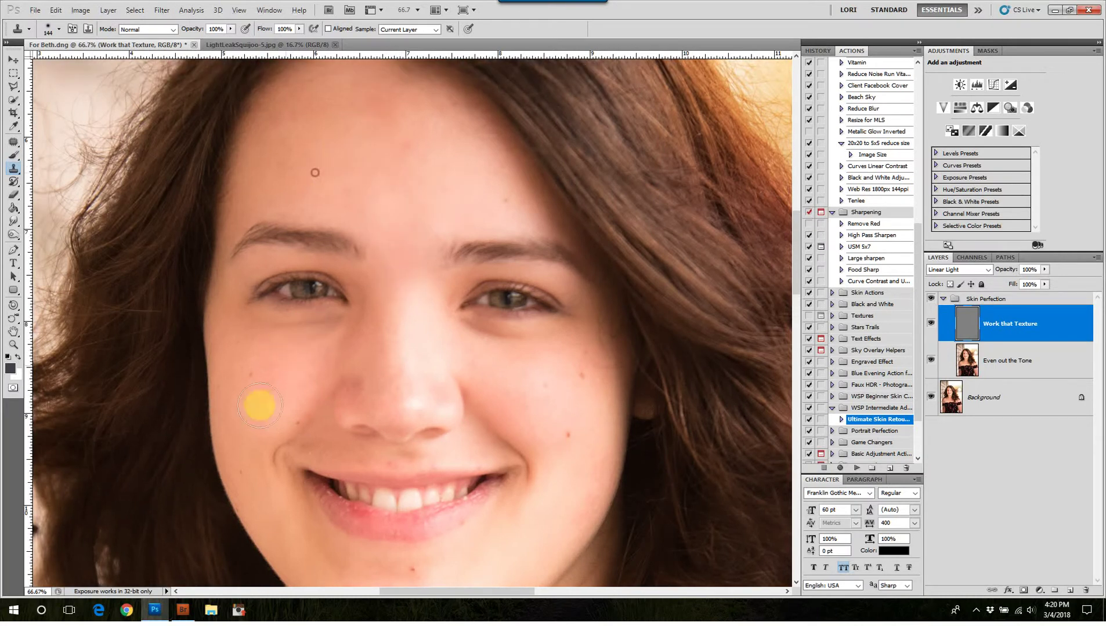
click(285, 379)
Step: Retouch the skin texture around the nose, upper lip and chin with the Clone Stamp, adjusting its brush size
drag(396, 369, 333, 234)
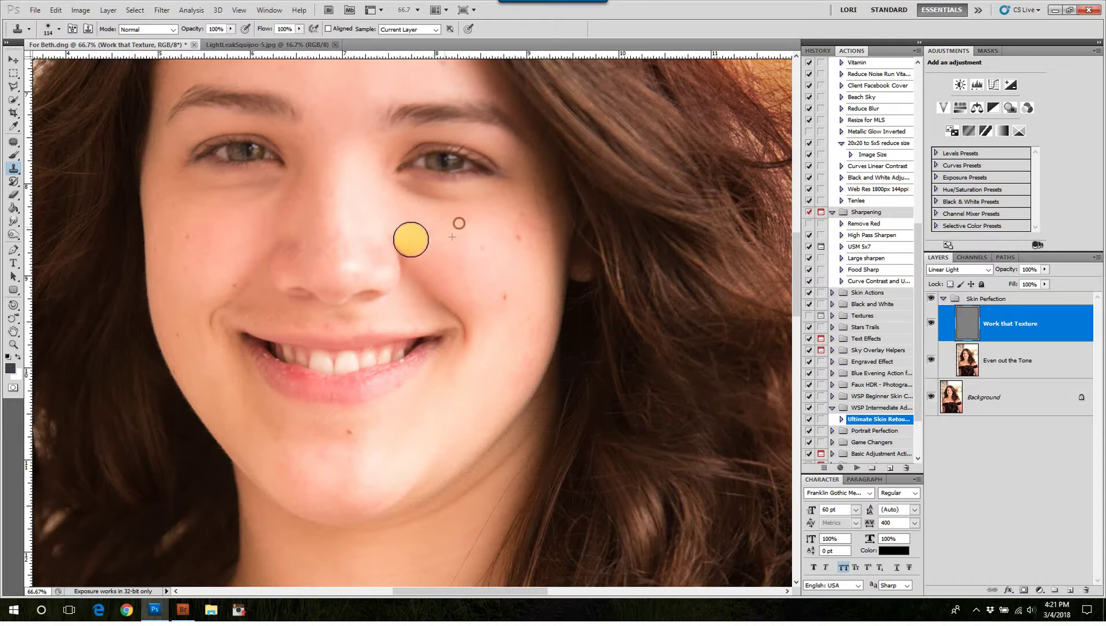
alt+click(332, 205)
mouse_move(336, 247)
mouse_down()
mouse_move(301, 218)
mouse_move(312, 248)
mouse_up()
alt+right_click(319, 255)
alt+click(301, 218)
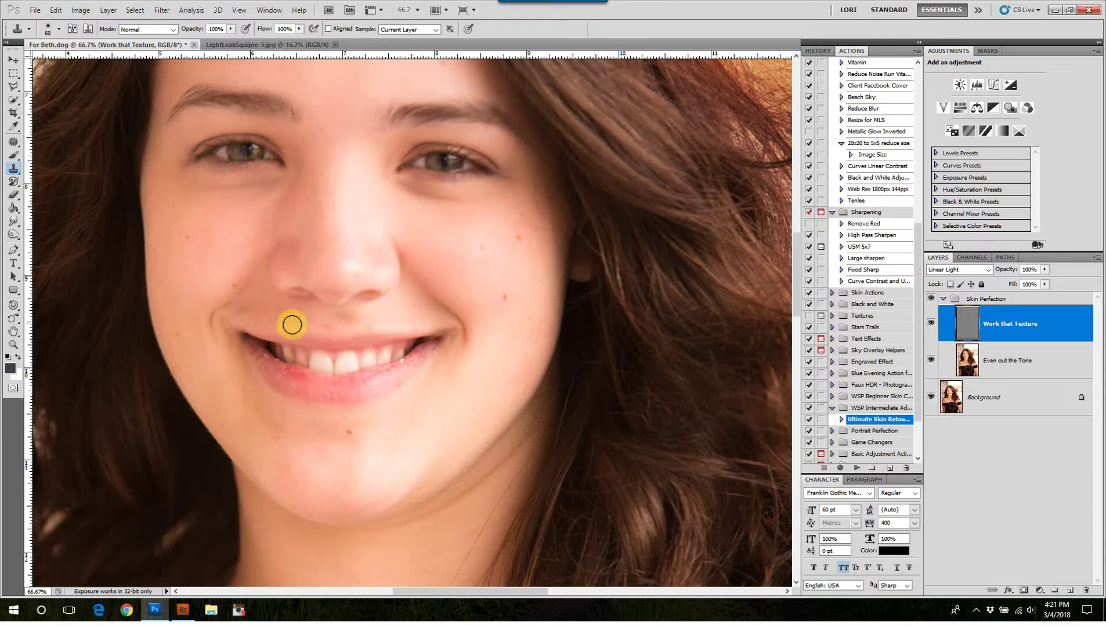
alt+right_click(368, 466)
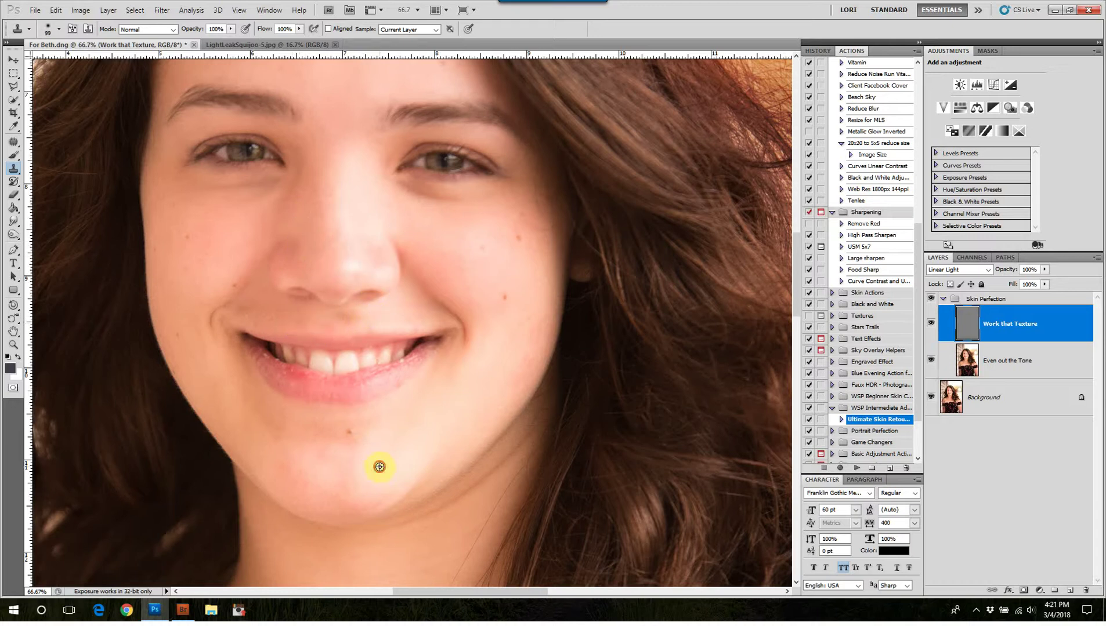
scroll(331, 479, down, 4)
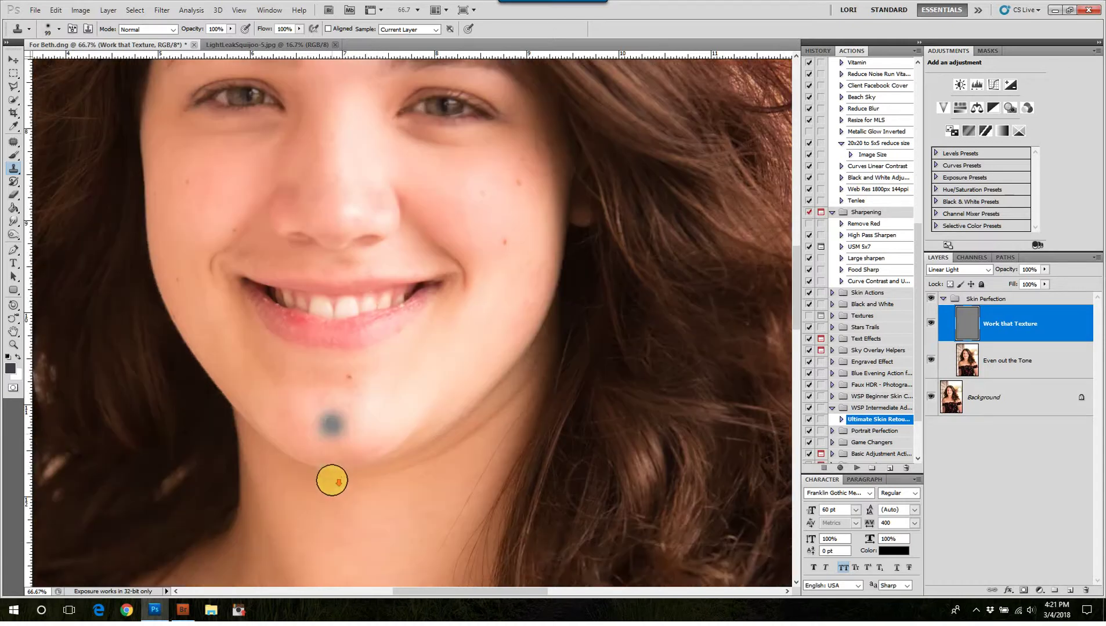
Step: Clone smooth skin texture over the blotchy area of the upper chest with a larger brush
scroll(332, 480, down, 3)
drag(364, 489, 570, 357)
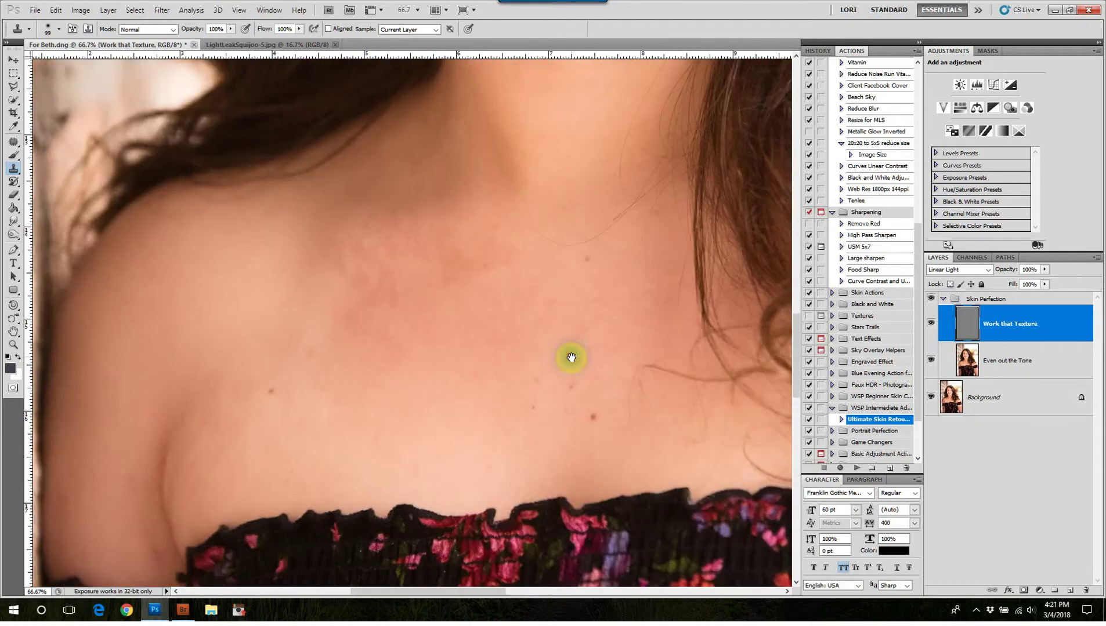
alt+right_click(373, 446)
alt+click(440, 389)
click(406, 330)
click(375, 303)
click(360, 248)
click(395, 245)
click(450, 254)
click(496, 253)
Step: Clone out the skin marks at the underarm crease beside the brick wall
drag(467, 415, 696, 304)
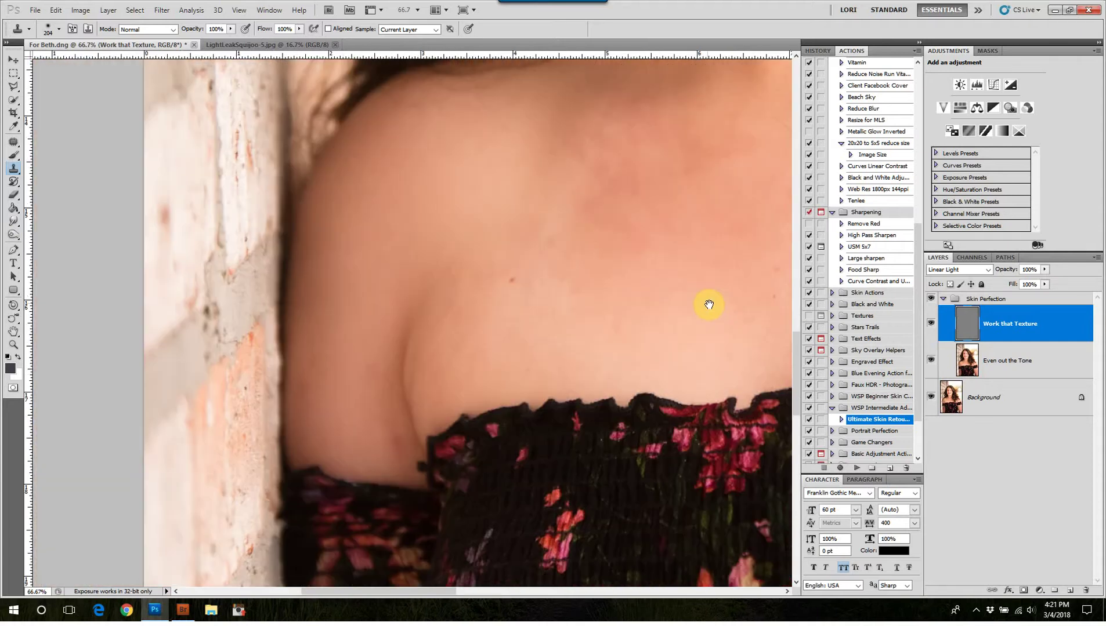
mouse_move(459, 358)
mouse_down()
mouse_move(417, 193)
mouse_move(405, 219)
mouse_move(442, 351)
mouse_move(440, 340)
mouse_move(430, 371)
mouse_move(424, 365)
mouse_move(427, 400)
mouse_move(421, 389)
mouse_move(442, 392)
mouse_move(463, 352)
mouse_move(436, 333)
mouse_move(452, 292)
mouse_up()
alt+click(404, 219)
click(422, 439)
alt+click(372, 377)
click(397, 397)
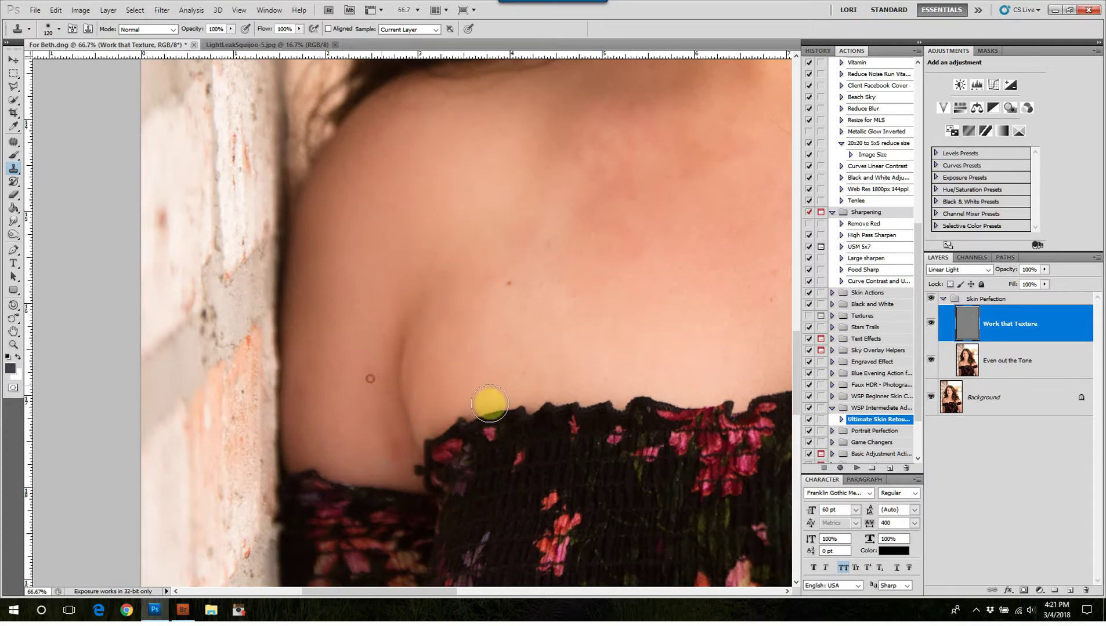
Step: Clone smooth texture over the opposite underarm crease and the skin beside the curls above the dress
drag(570, 395, 242, 432)
drag(447, 432, 229, 394)
mouse_move(490, 461)
mouse_down()
mouse_move(346, 431)
mouse_move(225, 444)
mouse_up()
drag(563, 345, 551, 346)
alt+click(556, 341)
click(474, 387)
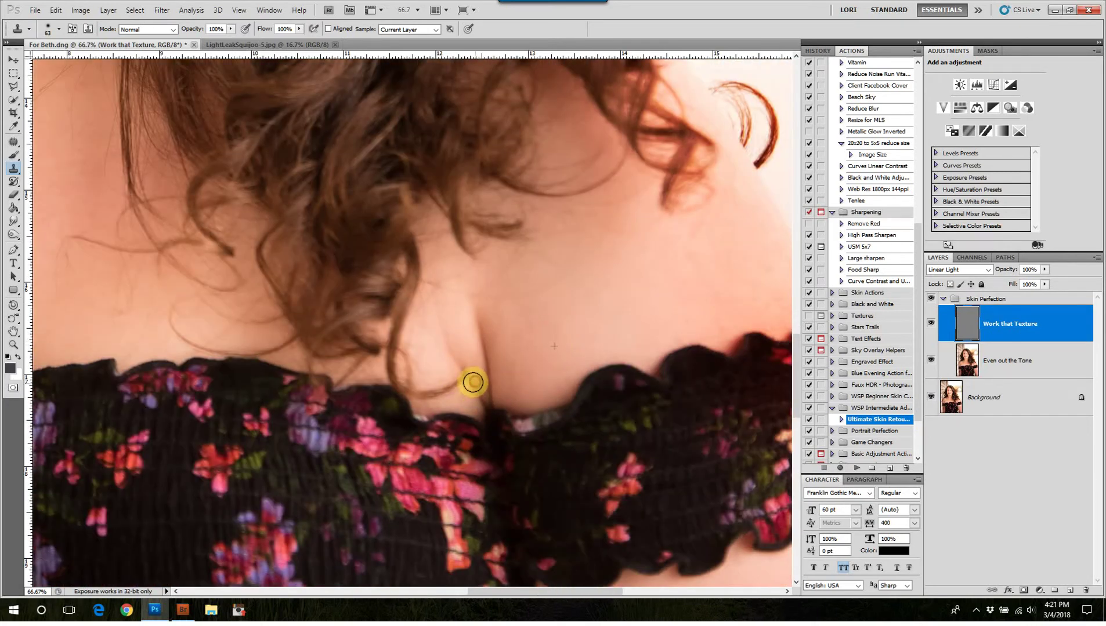
drag(477, 402, 477, 397)
drag(458, 353, 455, 360)
drag(428, 301, 429, 318)
Step: Clone clean skin texture over the spots on the upper arm below the ruffled sleeve with an enlarged brush
mouse_move(590, 366)
mouse_down()
mouse_move(533, 259)
mouse_move(439, 195)
mouse_up()
mouse_move(527, 443)
mouse_down()
mouse_move(477, 189)
mouse_move(430, 222)
mouse_up()
key(])
key(])
key(])
drag(421, 414, 407, 260)
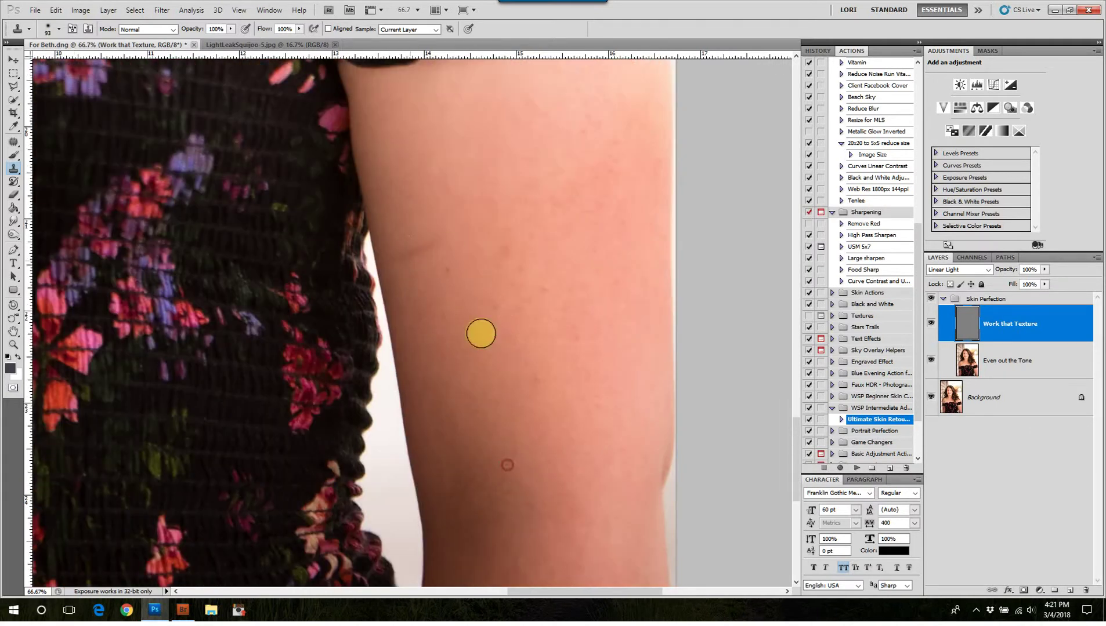
click(456, 271)
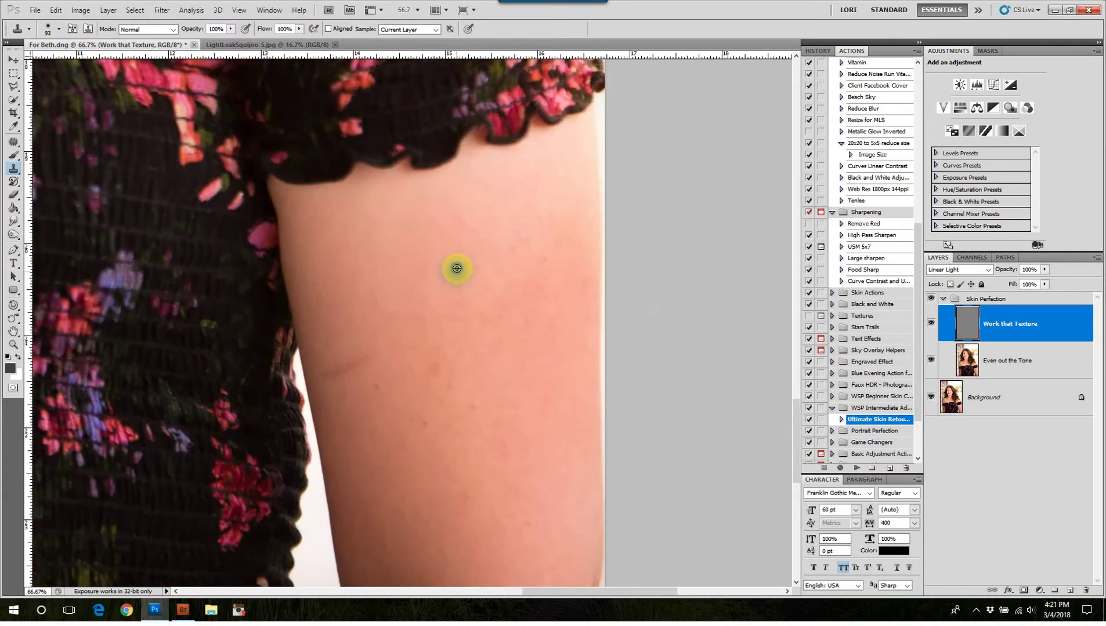
drag(456, 269, 470, 275)
alt+click(408, 247)
mouse_move(509, 207)
mouse_down()
mouse_move(533, 218)
mouse_move(530, 243)
mouse_up()
click(518, 252)
click(529, 285)
drag(483, 322, 469, 341)
click(449, 366)
click(467, 404)
drag(455, 409, 451, 394)
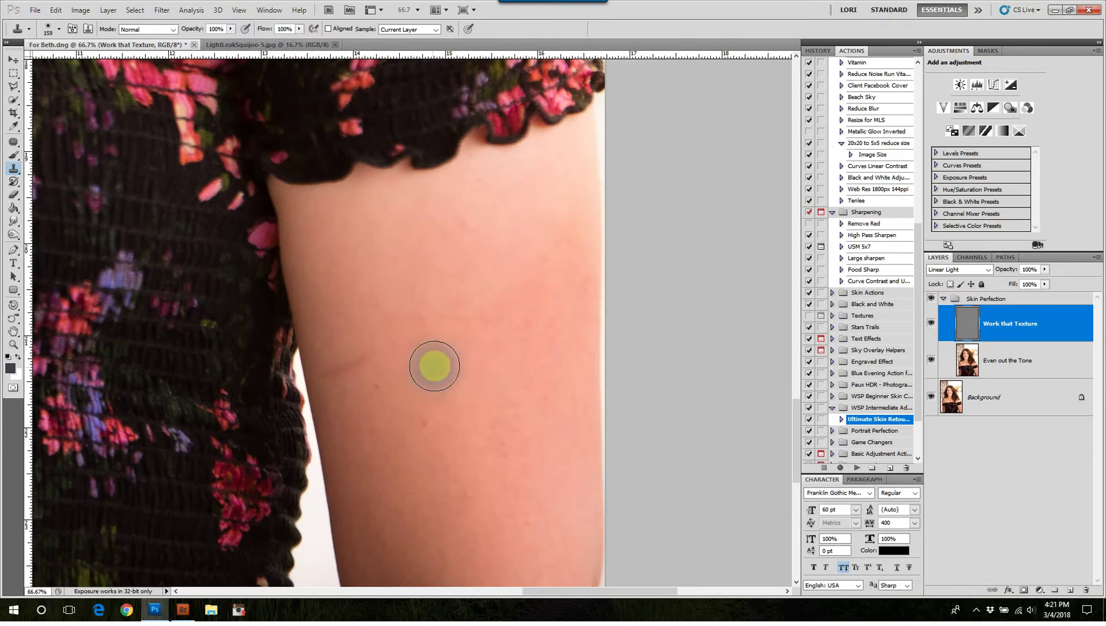
Step: On the Even out the Tone layer, set up a soft 202 px Brush with 5% flow and sample the forehead's skin color
click(1012, 368)
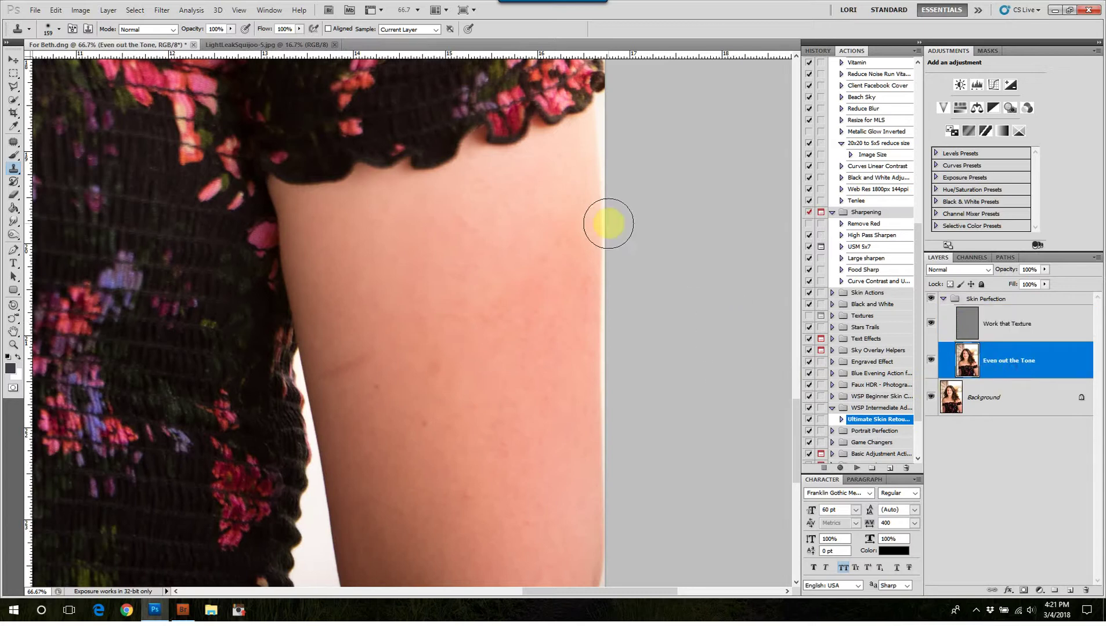
drag(475, 248, 577, 430)
drag(506, 256, 598, 428)
drag(535, 299, 635, 500)
drag(626, 423, 683, 537)
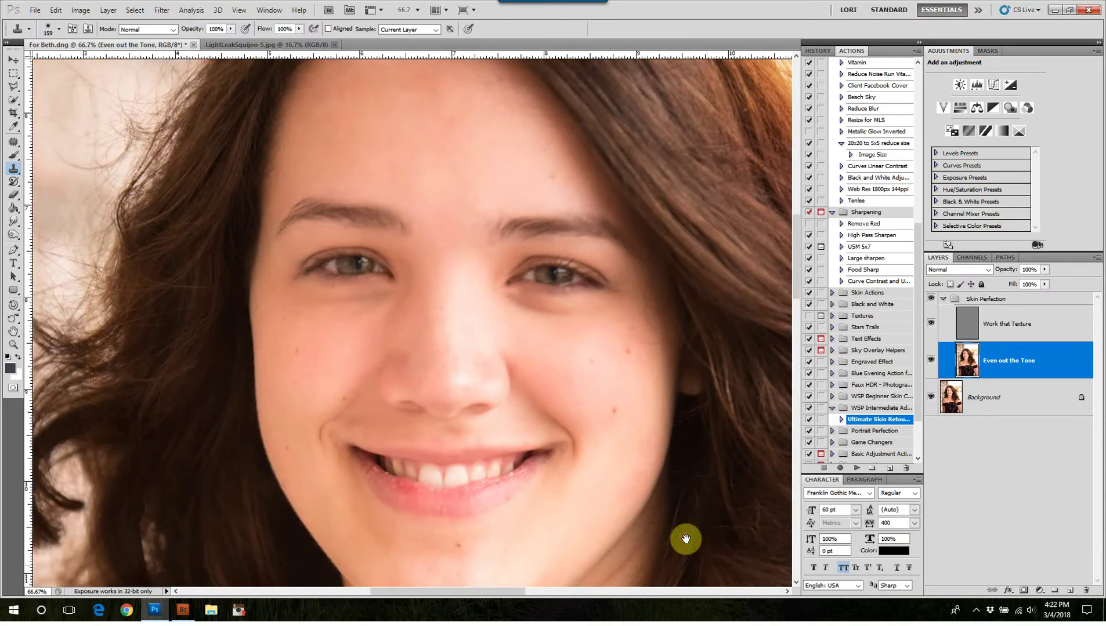
drag(644, 445, 671, 491)
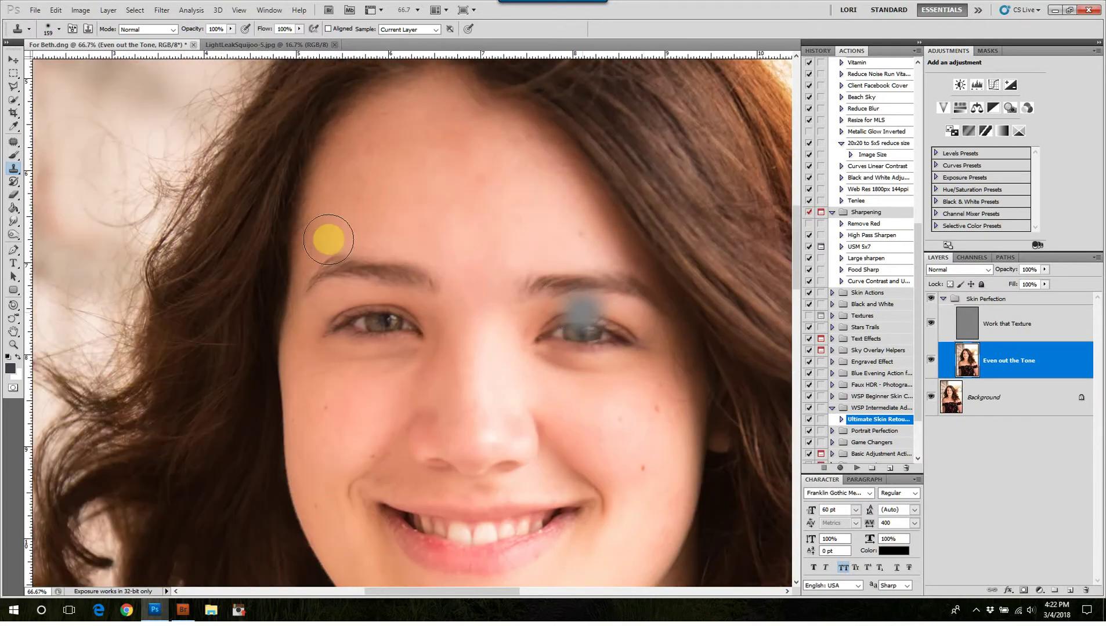
click(14, 158)
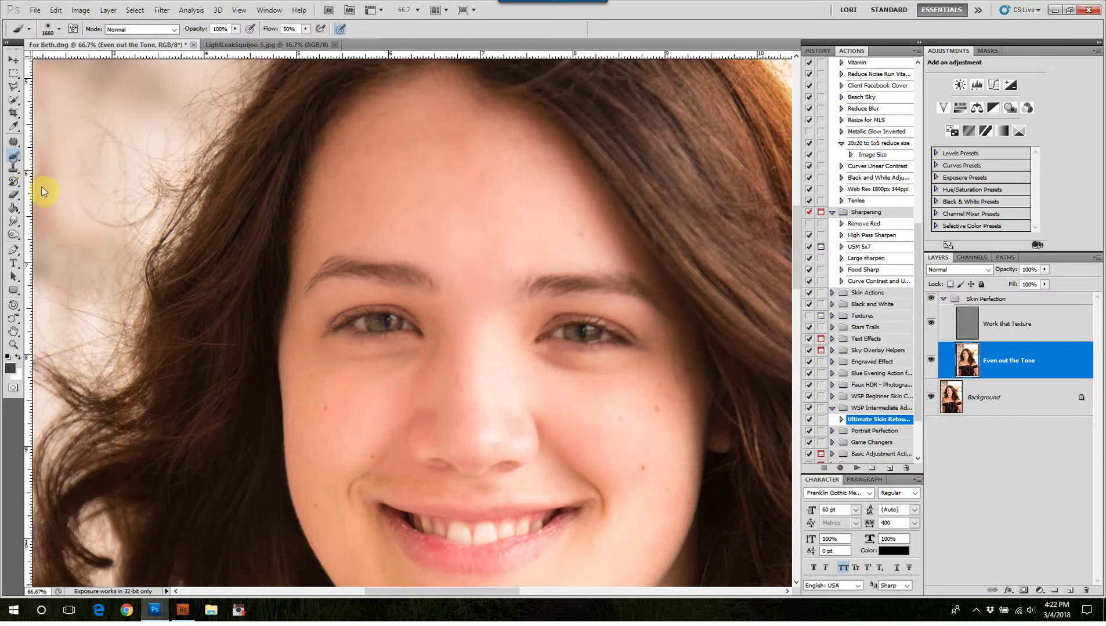
right_click(513, 291)
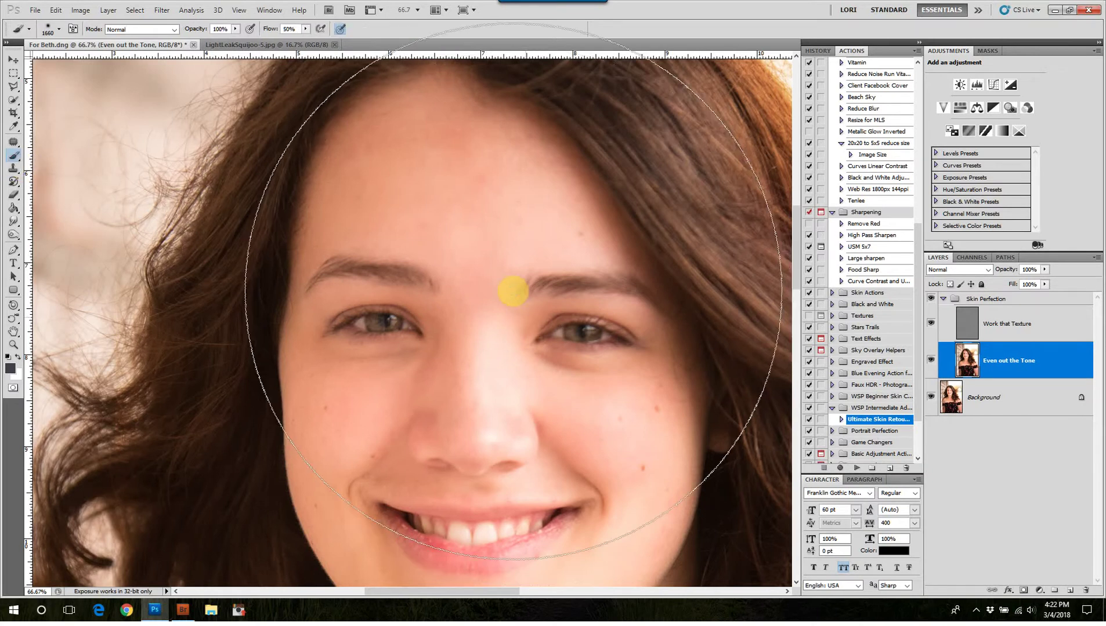
click(53, 33)
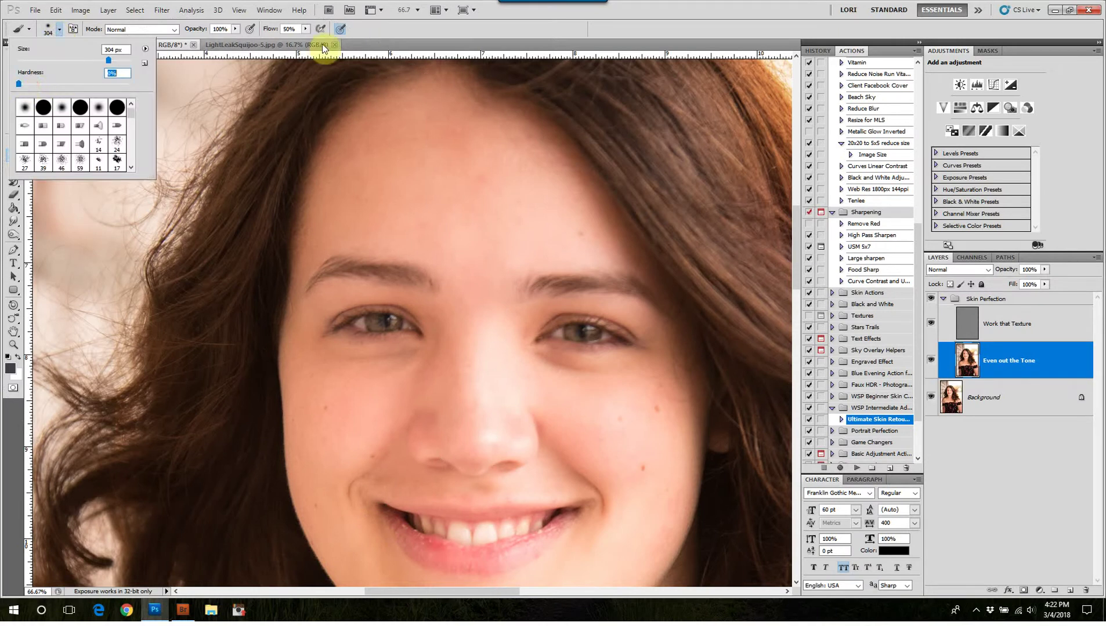
click(297, 29)
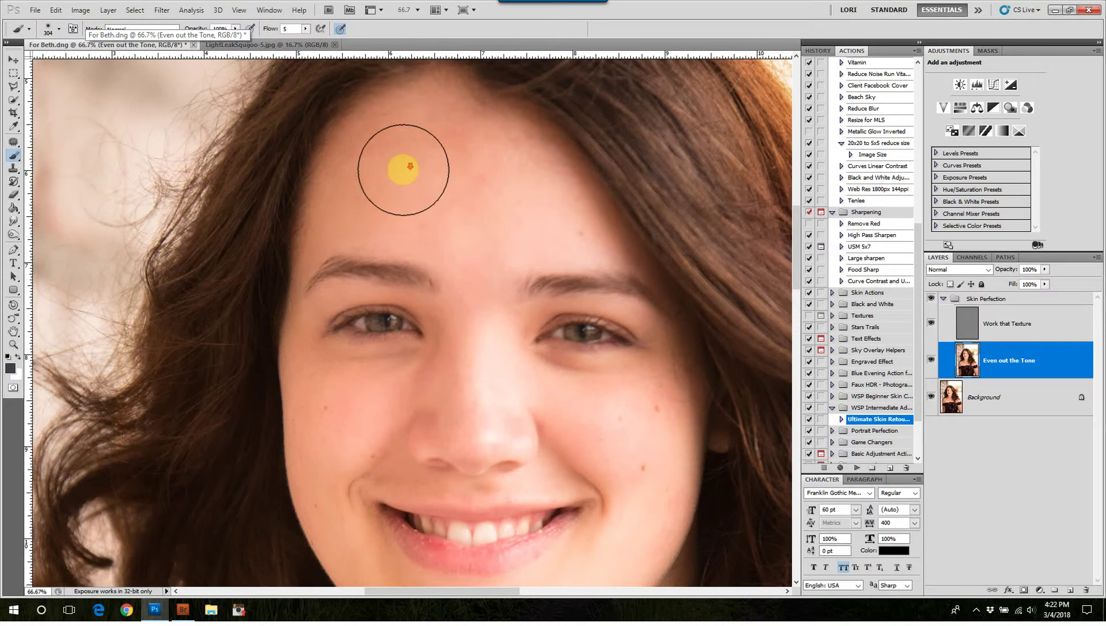
drag(445, 192, 426, 193)
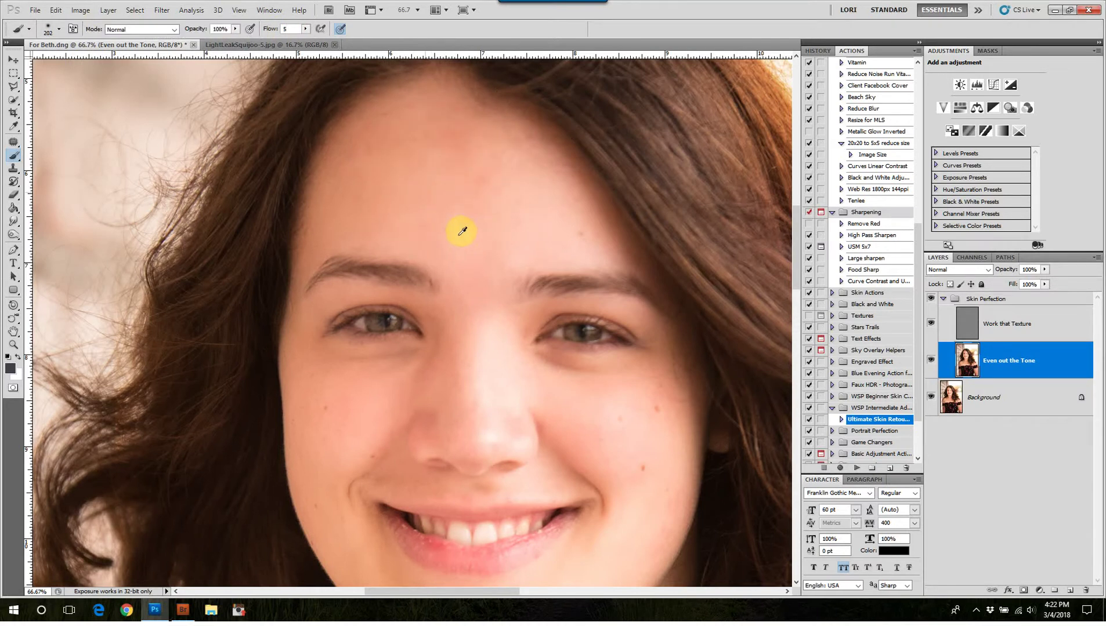
alt+click(458, 235)
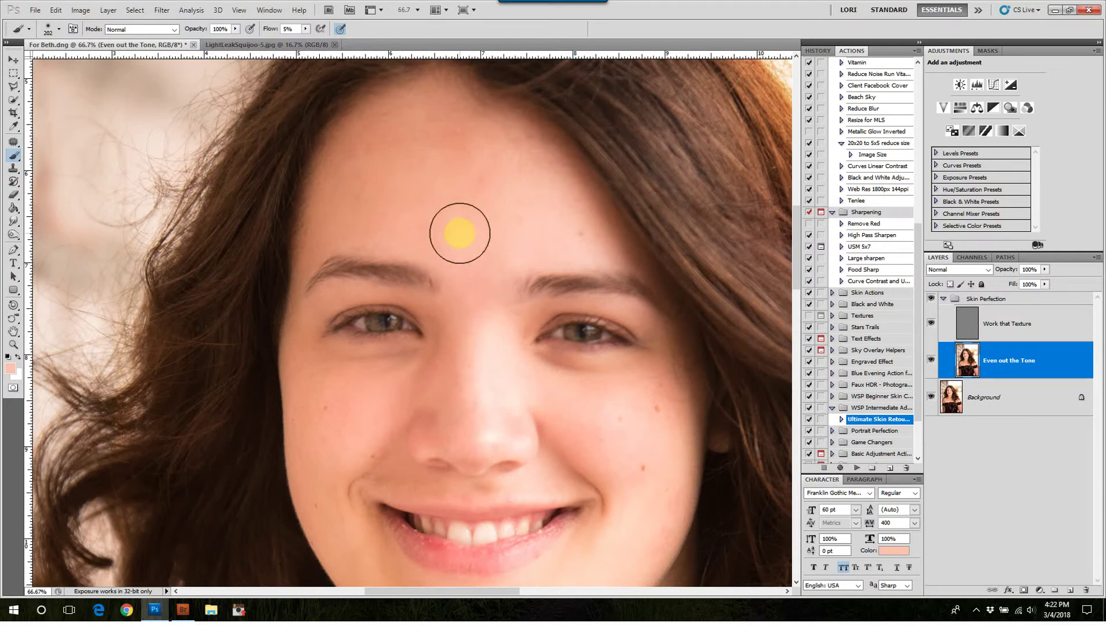
Step: Even out the skin tone on the middle of the forehead above the brows with freshly sampled colors
mouse_move(474, 244)
mouse_down()
mouse_move(474, 287)
mouse_move(491, 272)
mouse_move(479, 289)
mouse_move(456, 272)
mouse_move(482, 273)
mouse_move(480, 295)
mouse_up()
alt+click(488, 341)
alt+right_click(473, 222)
alt+click(505, 238)
mouse_move(468, 220)
mouse_down()
mouse_move(486, 212)
mouse_move(491, 179)
mouse_move(492, 191)
mouse_up()
alt+right_click(493, 215)
Step: Blend sampled skin colors over the upper forehead below the hairline and its center, adjusting the soft brush size
alt+click(396, 169)
mouse_move(395, 161)
mouse_down()
mouse_move(371, 163)
mouse_move(360, 194)
mouse_up()
alt+click(418, 120)
mouse_move(441, 114)
mouse_down()
mouse_move(446, 152)
mouse_move(459, 144)
mouse_move(431, 122)
mouse_up()
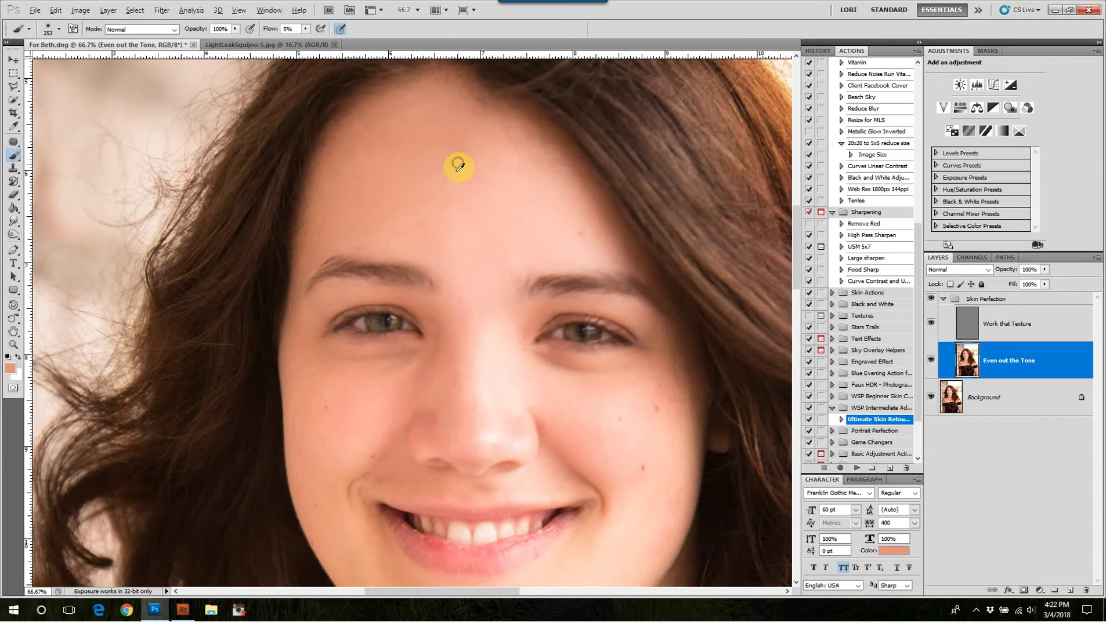
alt+click(466, 227)
drag(448, 213, 462, 217)
alt+right_click(466, 219)
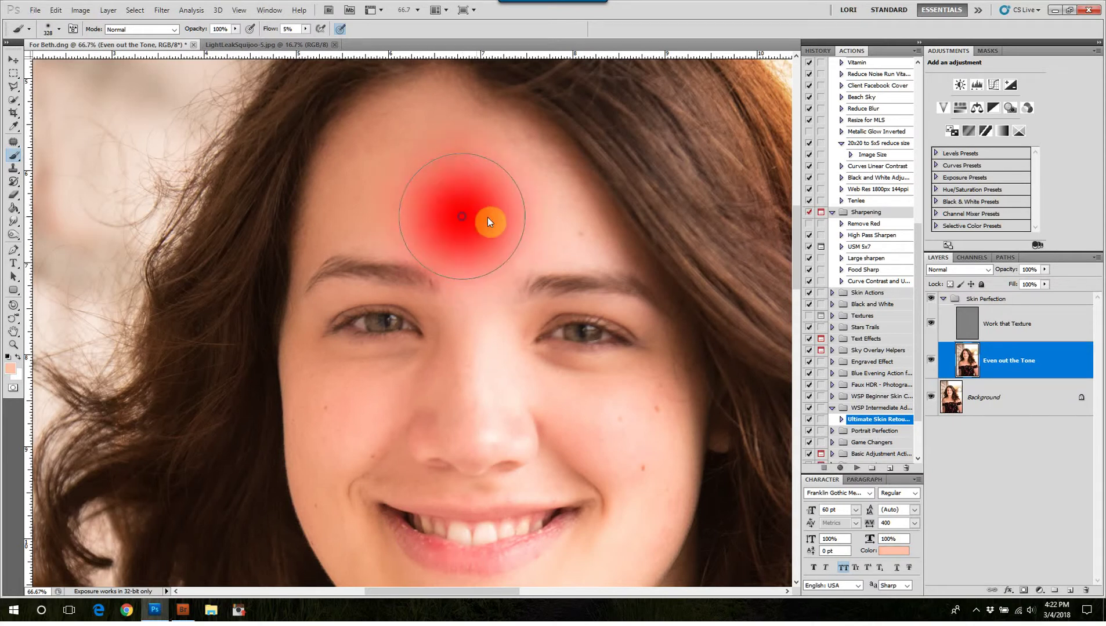
alt+click(482, 251)
mouse_move(489, 204)
mouse_down()
mouse_move(410, 172)
mouse_move(444, 233)
mouse_move(455, 157)
mouse_up()
Step: Even out the tone along the nose and its bridge with a 130 px soft brush in sampled skin color
drag(483, 264, 471, 123)
alt+right_click(490, 232)
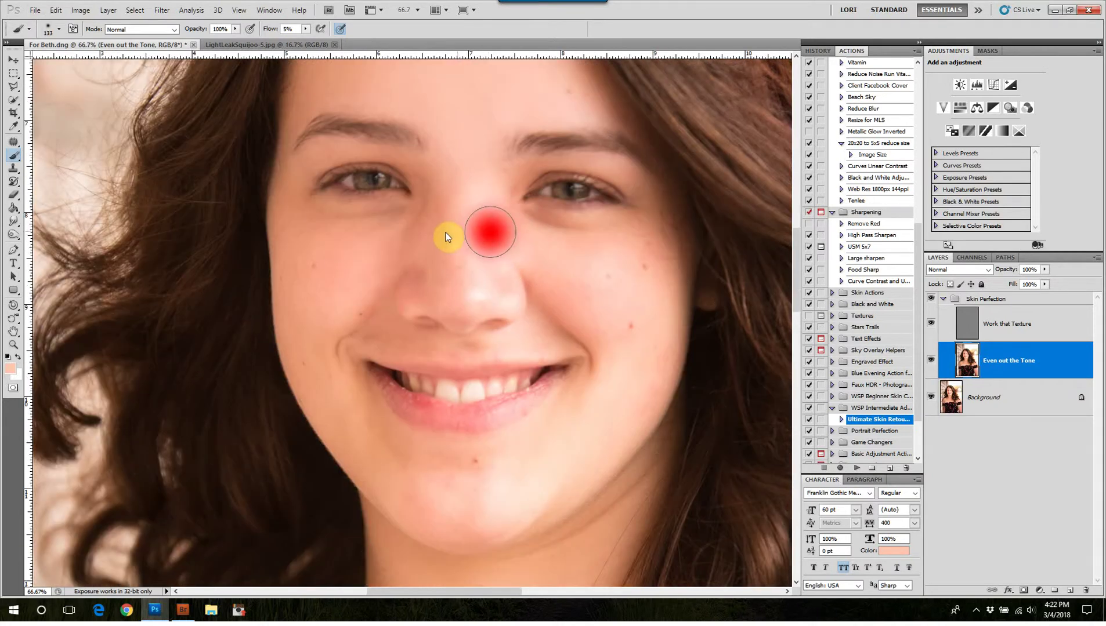
alt+click(453, 274)
mouse_move(449, 213)
mouse_down()
mouse_move(449, 295)
mouse_move(463, 267)
mouse_move(488, 272)
mouse_up()
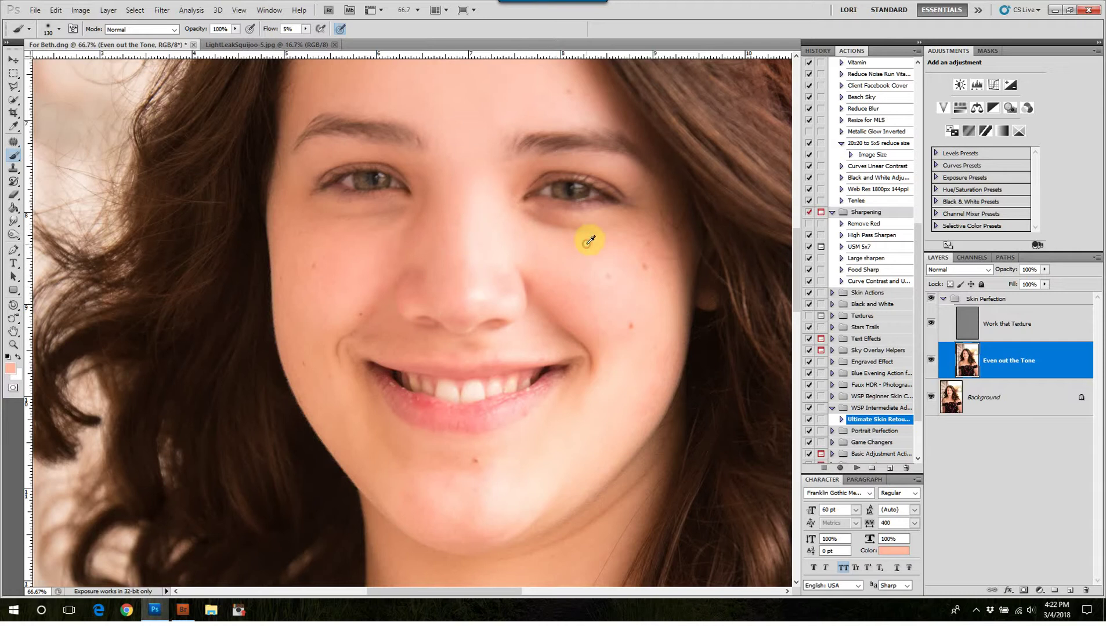
click(470, 224)
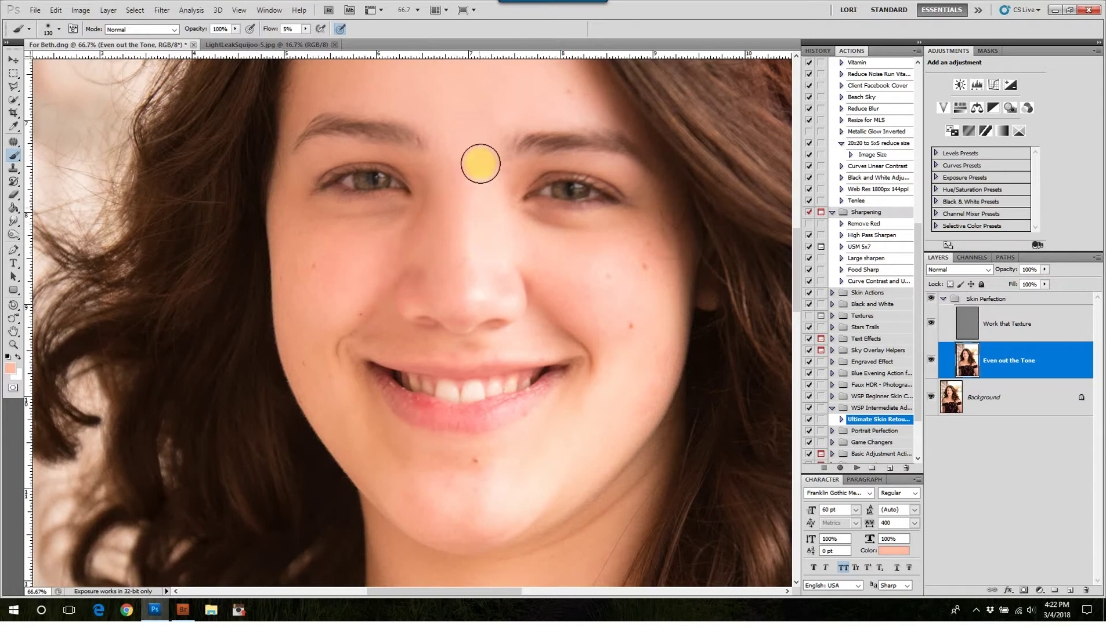
drag(469, 234, 463, 283)
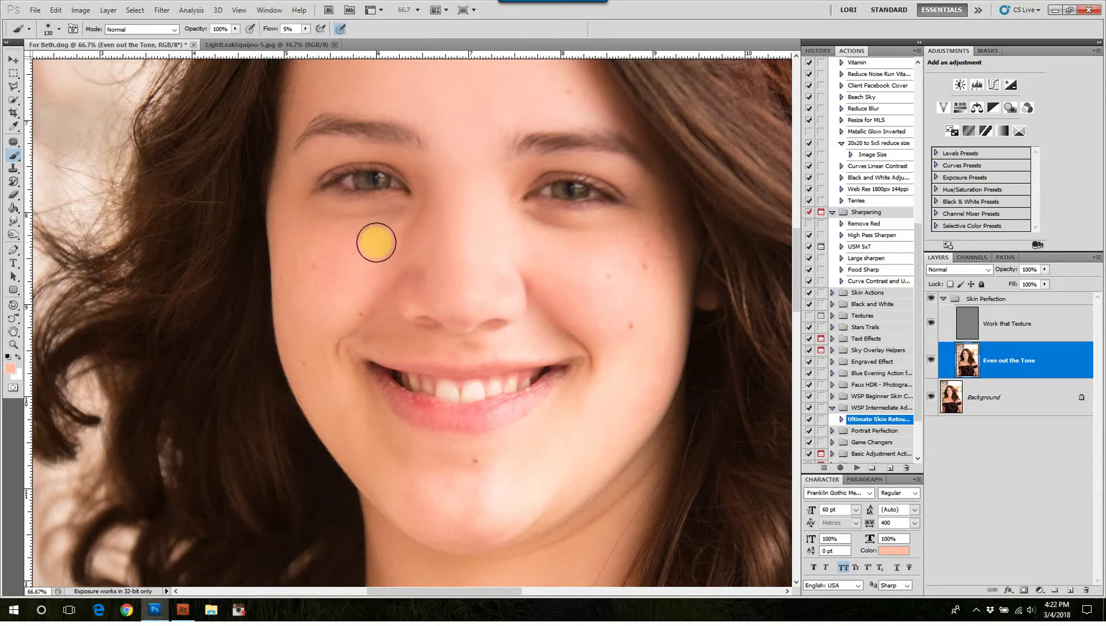
Step: Paint sampled skin color beneath both eyes and across the cheek to soften the dark areas
click(405, 231)
alt+click(582, 259)
mouse_move(592, 244)
mouse_down()
mouse_move(544, 232)
mouse_move(605, 240)
mouse_move(534, 231)
mouse_move(603, 236)
mouse_up()
alt+click(359, 250)
mouse_move(370, 232)
mouse_down()
mouse_move(415, 222)
mouse_move(347, 233)
mouse_move(344, 251)
mouse_move(361, 253)
mouse_move(352, 260)
mouse_move(310, 257)
mouse_move(324, 236)
mouse_move(308, 282)
mouse_up()
Step: Even out the tone across the nose and down the cheek beside the mouth with a larger 211 px brush
alt+right_click(344, 252)
click(446, 257)
drag(446, 257, 508, 241)
alt+click(591, 282)
mouse_move(594, 270)
mouse_down()
mouse_move(579, 259)
mouse_move(618, 308)
mouse_move(619, 358)
mouse_move(619, 346)
mouse_up()
Step: Blend sampled skin tones along the area between the nose and upper lip with a 49 px brush
drag(546, 384, 607, 272)
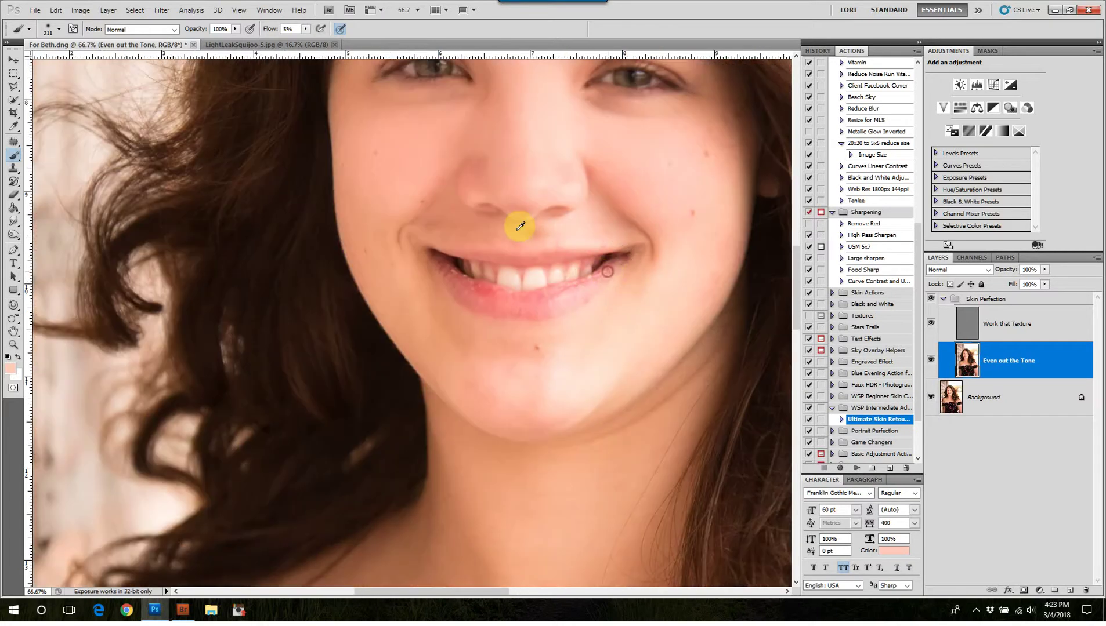
drag(498, 227, 475, 226)
alt+click(606, 227)
drag(607, 227, 599, 227)
drag(527, 229, 519, 238)
alt+click(518, 235)
alt+click(525, 244)
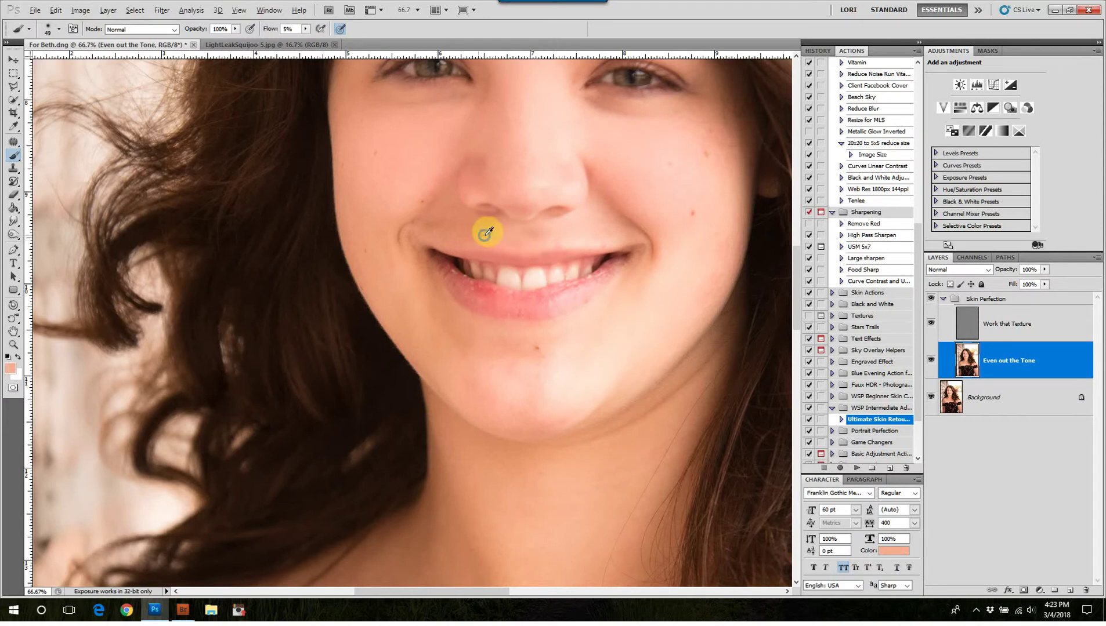
drag(493, 234, 495, 234)
alt+click(488, 225)
Step: Soften the tone of the smile crease and paint from the jaw side toward the chin
drag(418, 235, 440, 288)
alt+click(405, 281)
mouse_move(427, 344)
mouse_down()
mouse_move(401, 299)
mouse_move(419, 322)
mouse_move(464, 343)
mouse_move(457, 359)
mouse_move(528, 410)
mouse_move(569, 397)
mouse_up()
Step: Even out the chin's tone with sampled skin colors and an 82 px brush
alt+click(495, 377)
alt+click(496, 382)
mouse_move(557, 383)
mouse_down()
mouse_move(570, 385)
mouse_move(539, 364)
mouse_move(496, 369)
mouse_move(533, 381)
mouse_move(514, 386)
mouse_up()
alt+click(638, 367)
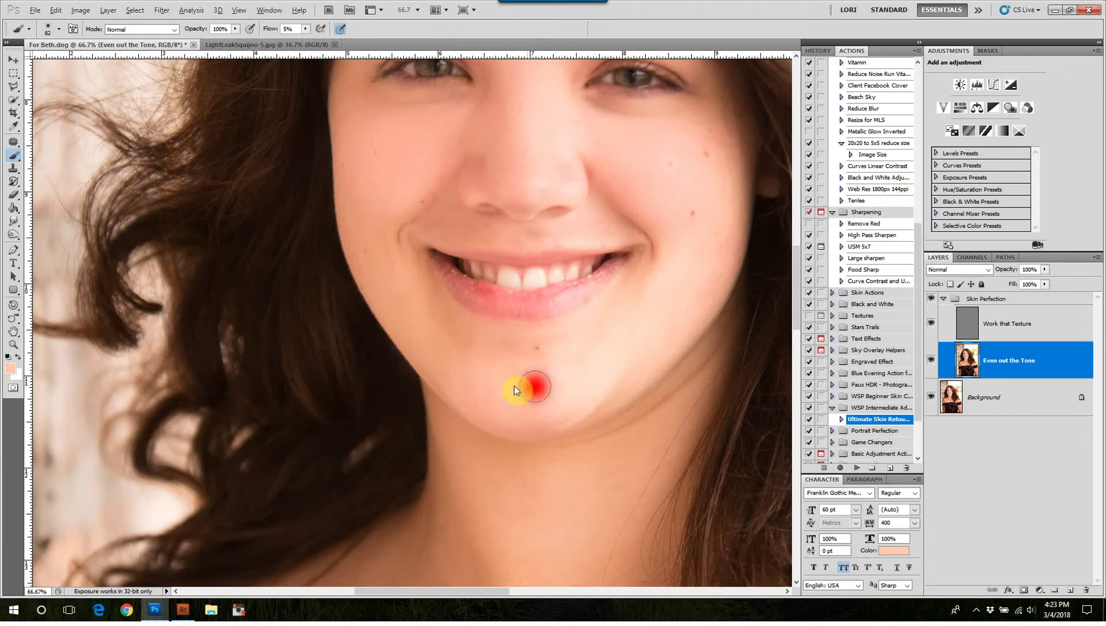
alt+click(519, 422)
drag(581, 401, 581, 401)
Step: Blend the skin tone along the lower cheek and jawline beside the hair with a 199 px brush
drag(626, 304, 546, 380)
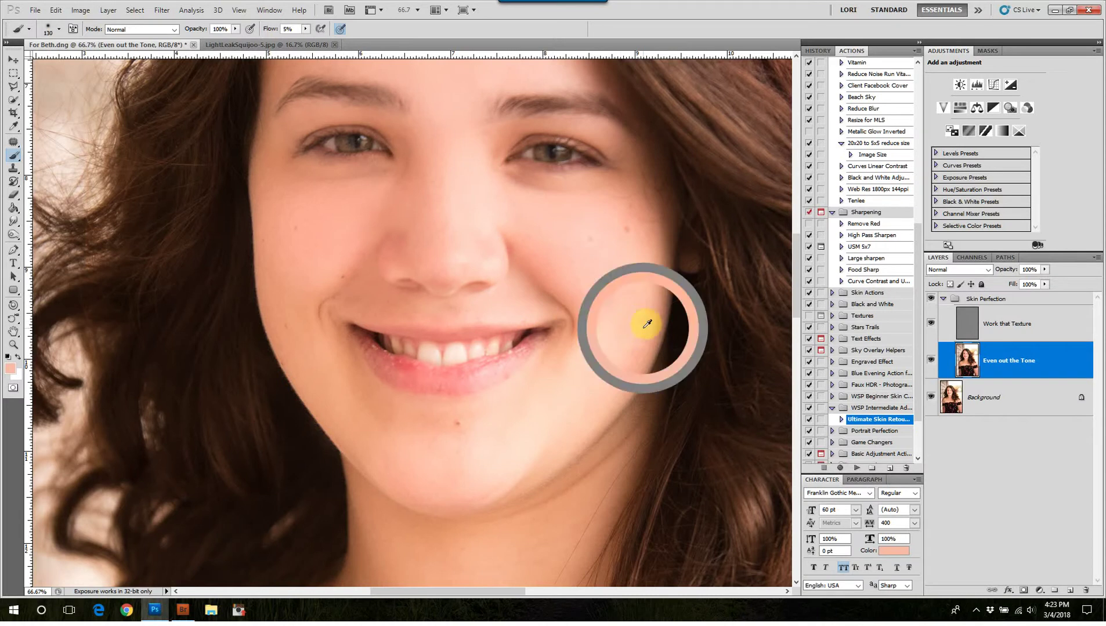
drag(600, 354, 613, 354)
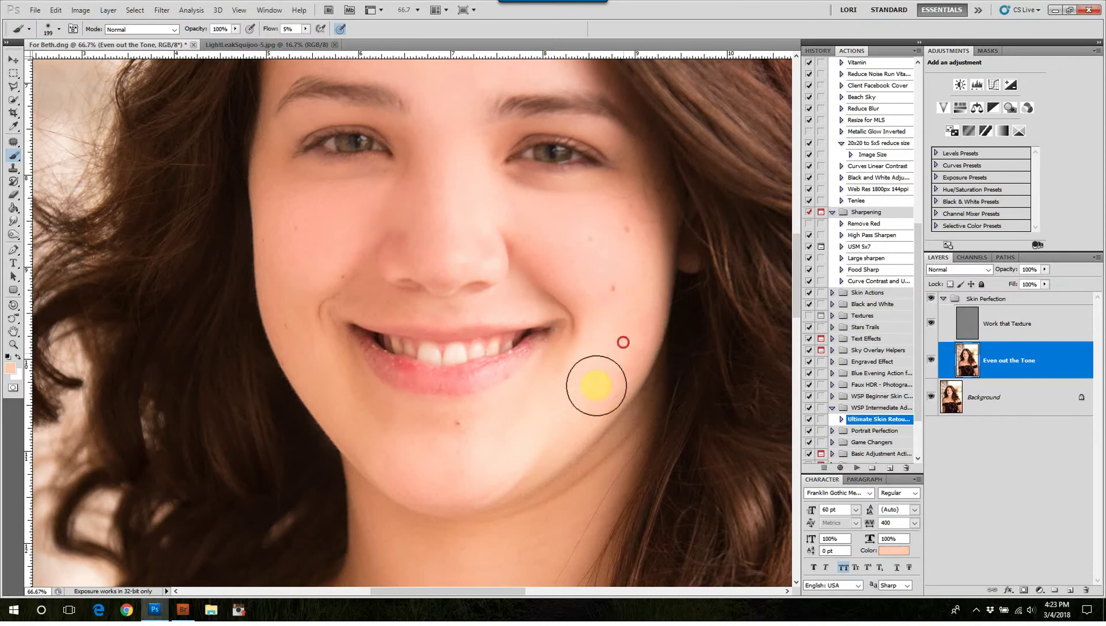
mouse_move(504, 448)
mouse_down()
mouse_move(598, 457)
mouse_move(585, 451)
mouse_up()
Step: On the Work that Texture layer, clone smooth texture over the rough spots of the lower lip with a 23 px Clone Stamp
key(ctrl+plus)
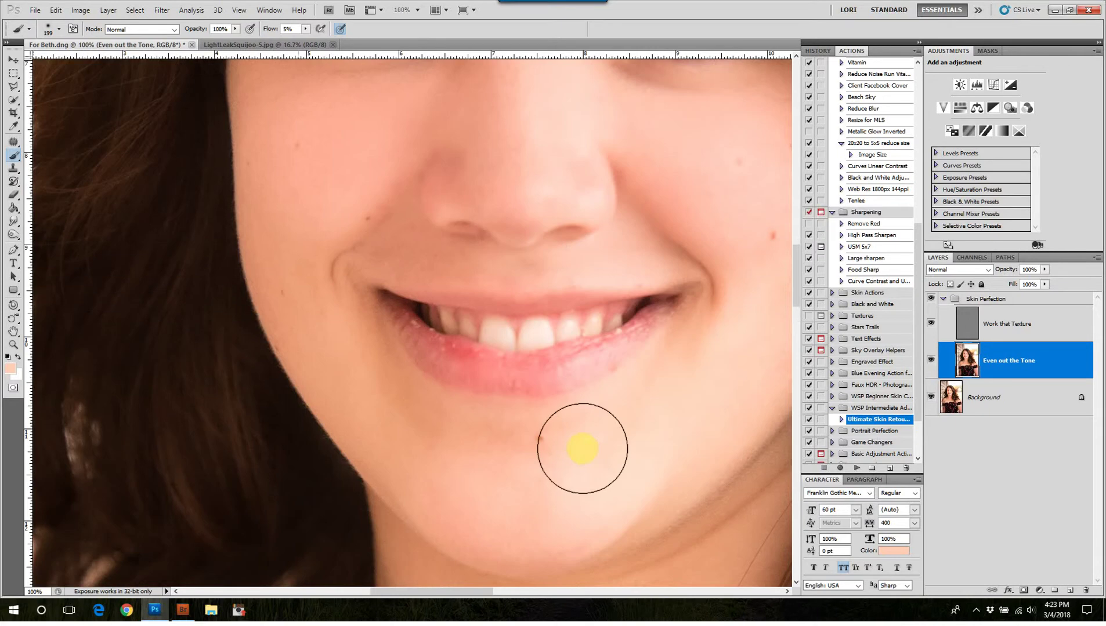
click(1043, 329)
key(s)
drag(443, 360, 412, 357)
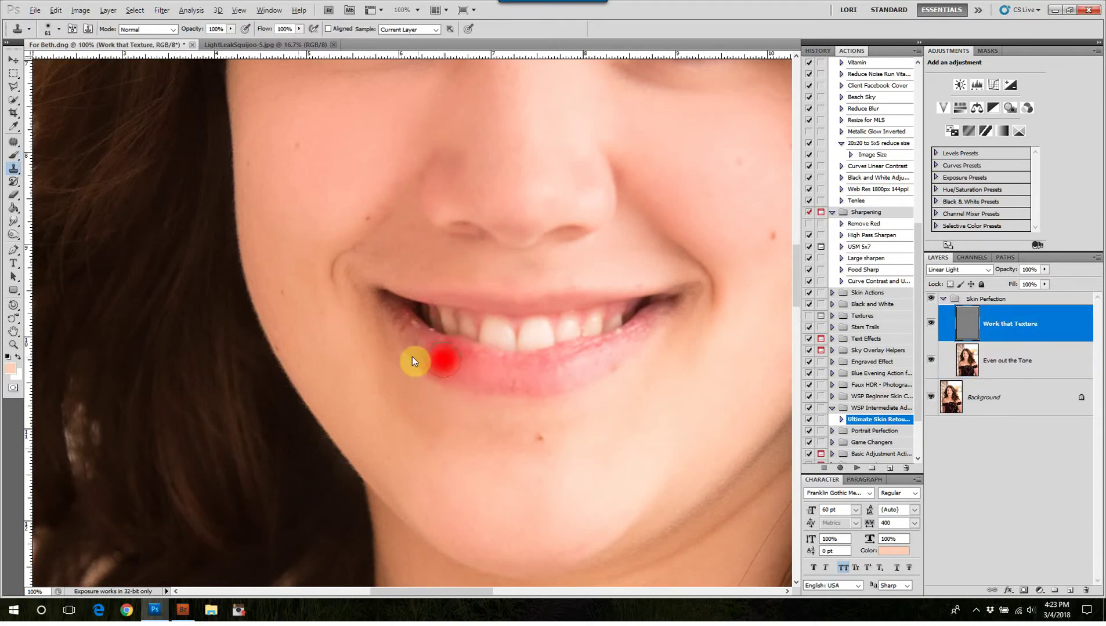
alt+click(428, 348)
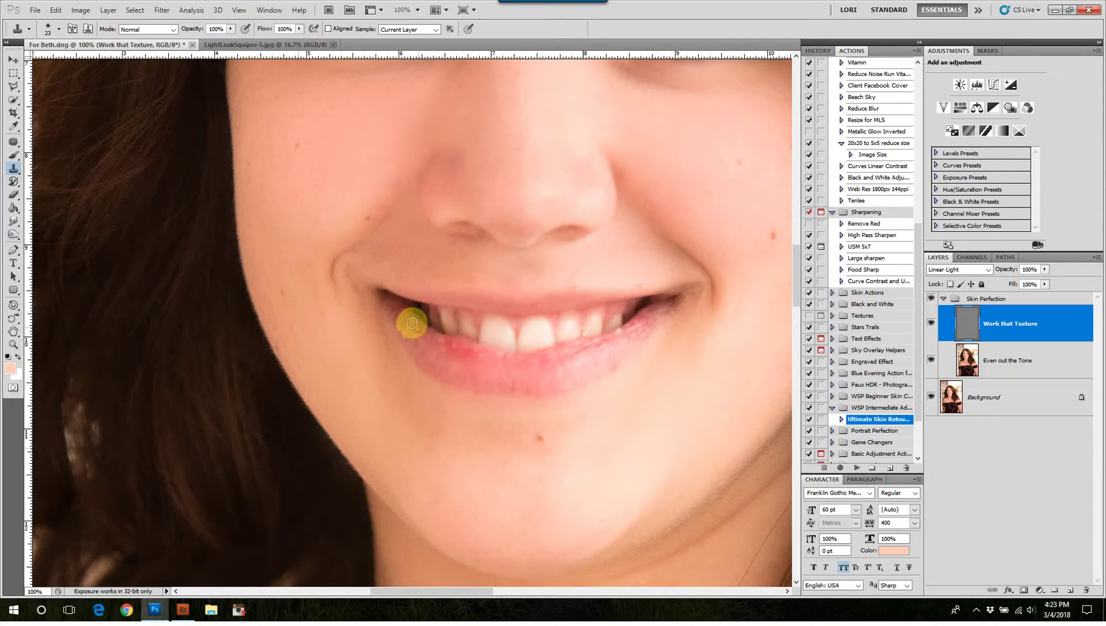
alt+click(415, 332)
click(407, 316)
alt+click(454, 348)
alt+click(490, 369)
alt+click(582, 361)
Step: On the Even out the Tone layer, paint sampled lip color over the uneven lower lip with a 45 px brush
click(1043, 354)
key(b)
click(457, 343)
mouse_move(428, 341)
mouse_down()
mouse_move(461, 347)
mouse_move(420, 339)
mouse_move(397, 307)
mouse_move(422, 354)
mouse_move(416, 332)
mouse_up()
alt+click(456, 351)
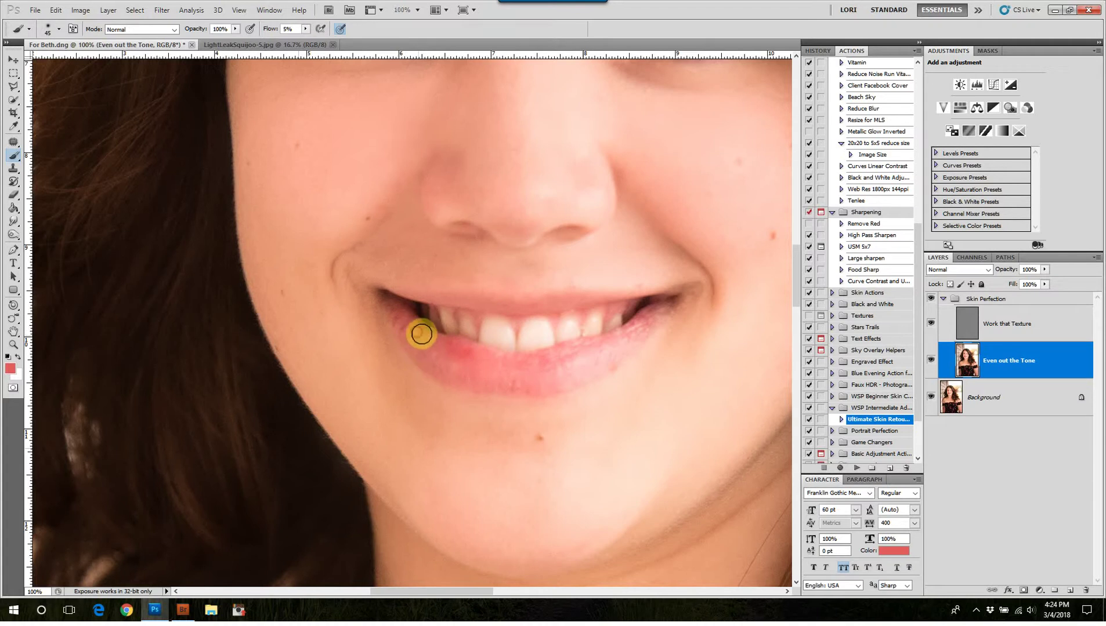
mouse_move(646, 321)
mouse_down()
mouse_move(613, 333)
mouse_move(650, 316)
mouse_up()
drag(600, 358, 604, 358)
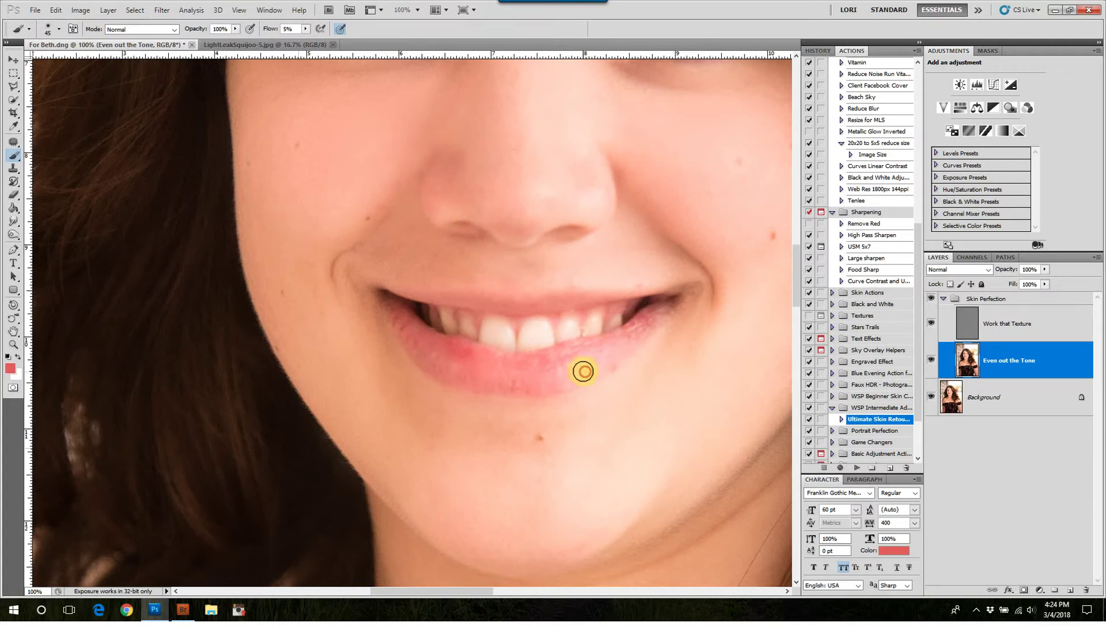
mouse_move(575, 367)
mouse_down()
mouse_move(621, 346)
mouse_move(553, 368)
mouse_move(531, 366)
mouse_move(619, 344)
mouse_move(504, 368)
mouse_move(442, 353)
mouse_move(594, 347)
mouse_up()
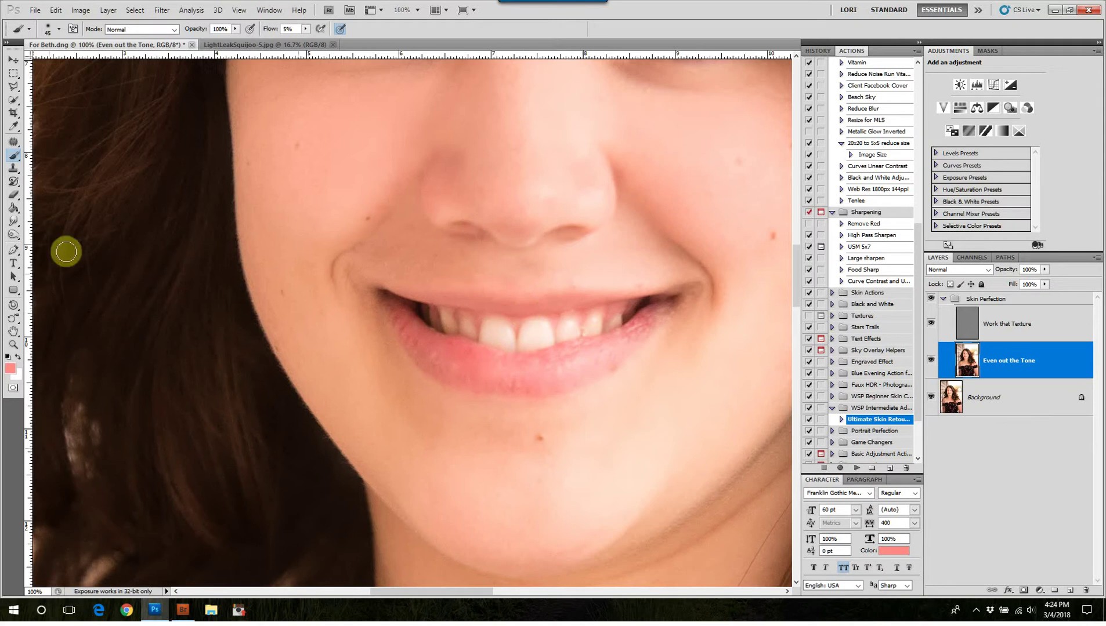
Step: Brighten the teeth with a 40 px Dodge tool set to Midtones at 10% exposure
click(14, 238)
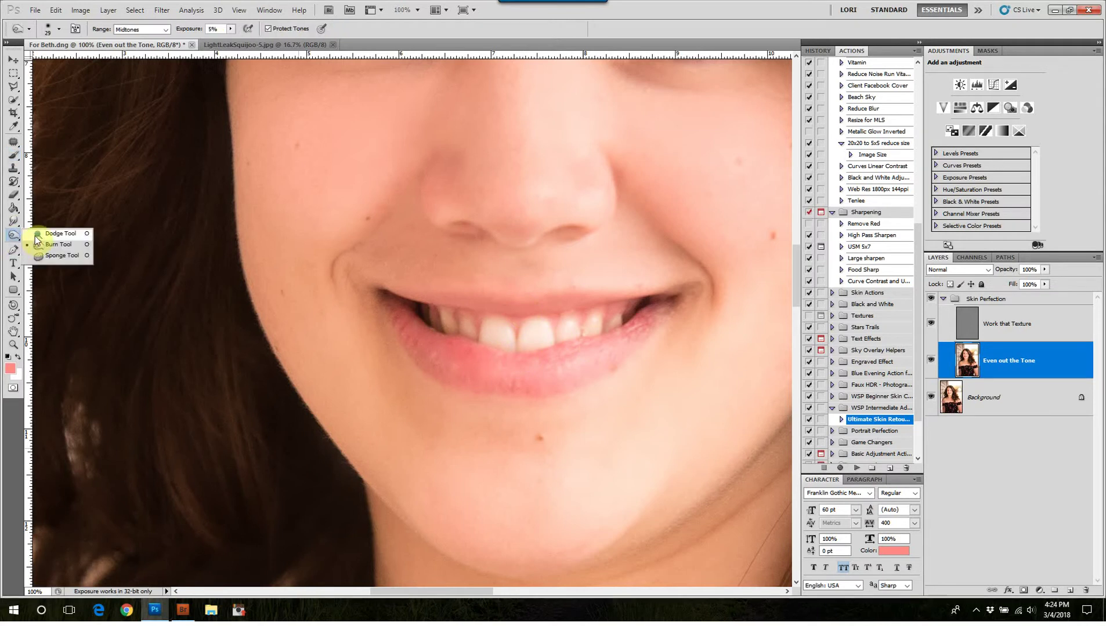
click(36, 236)
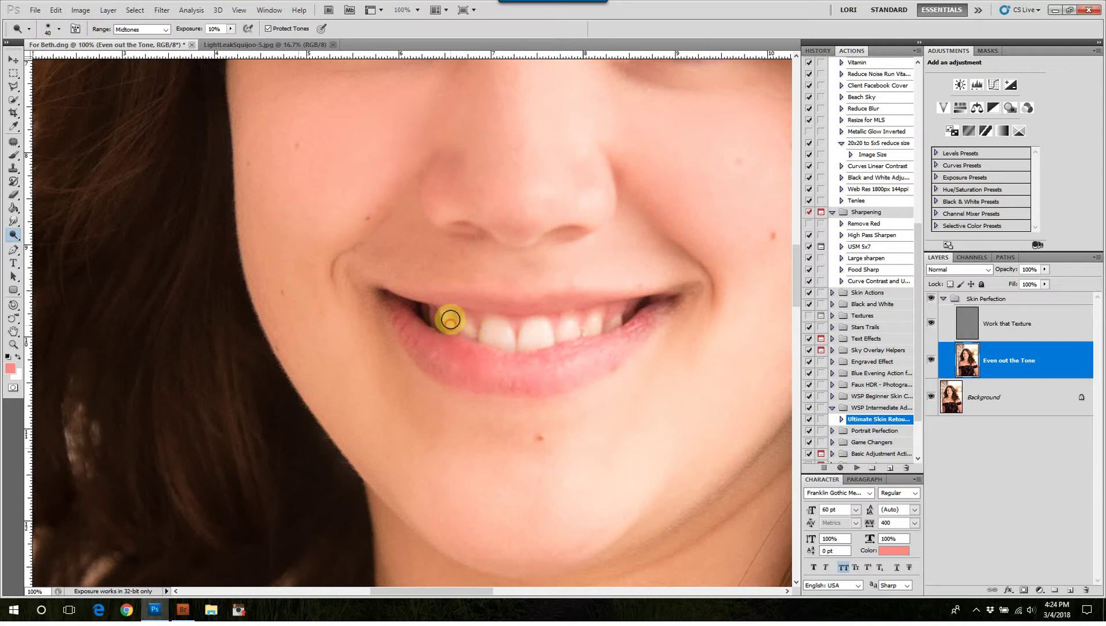
drag(454, 328, 593, 334)
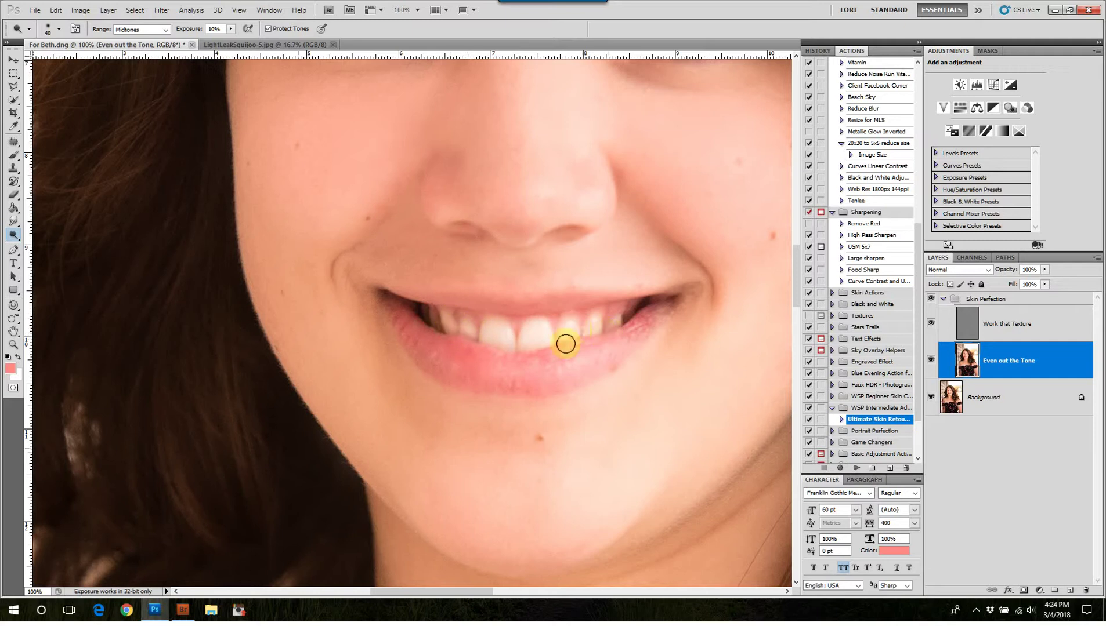
Step: Compare the portrait with and without the Skin Perfection group to examine the facial retouching
key(ctrl+minus)
key(ctrl+minus)
key(ctrl+minus)
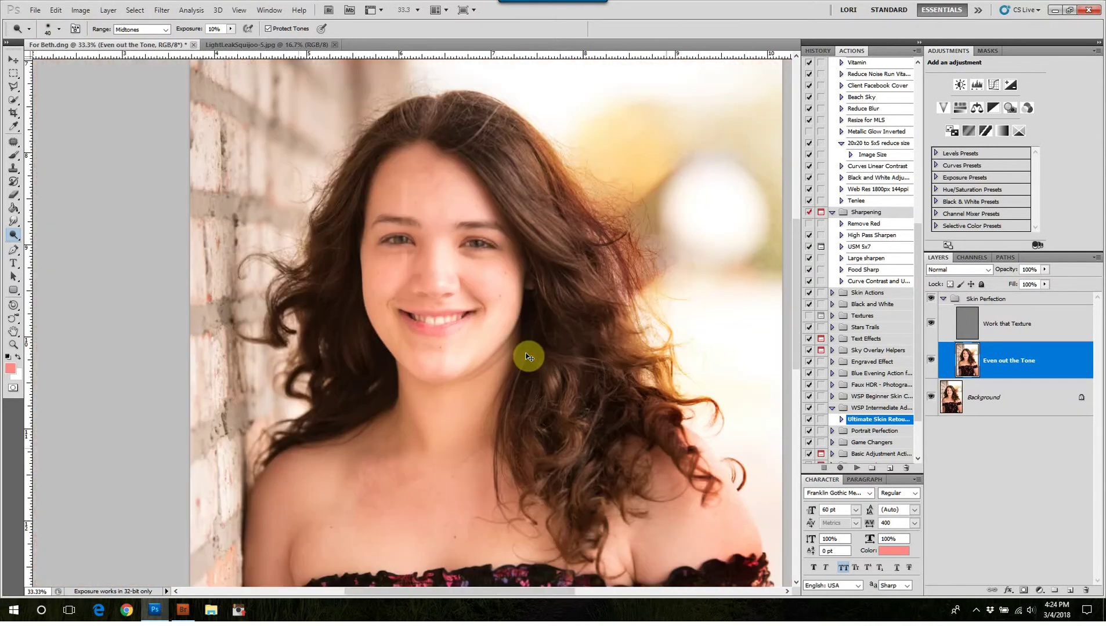
key(ctrl+plus)
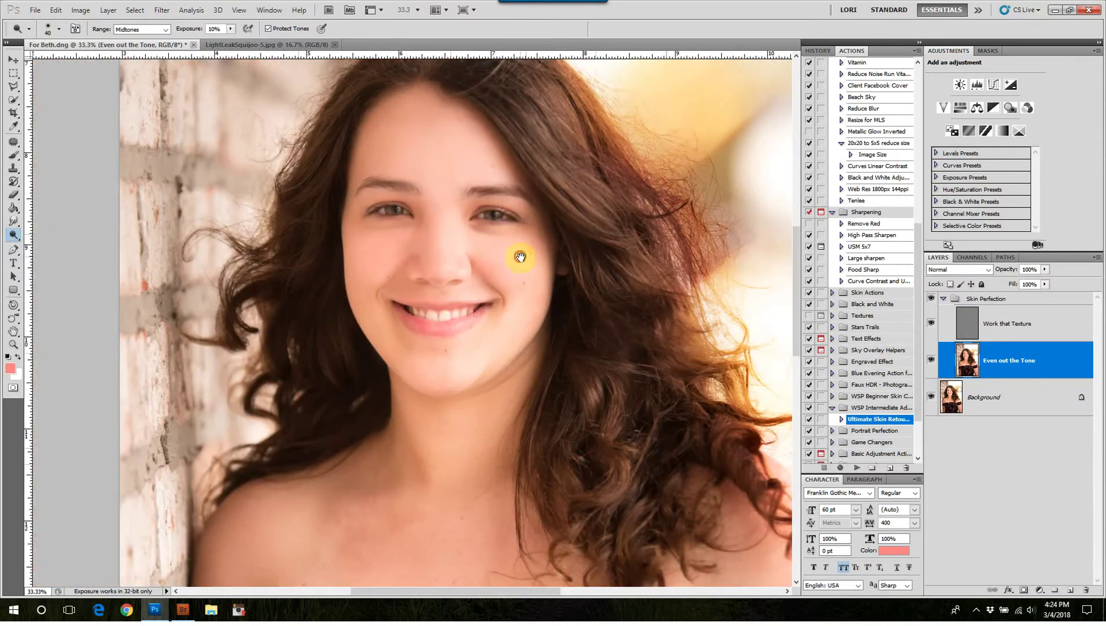
drag(520, 257, 530, 375)
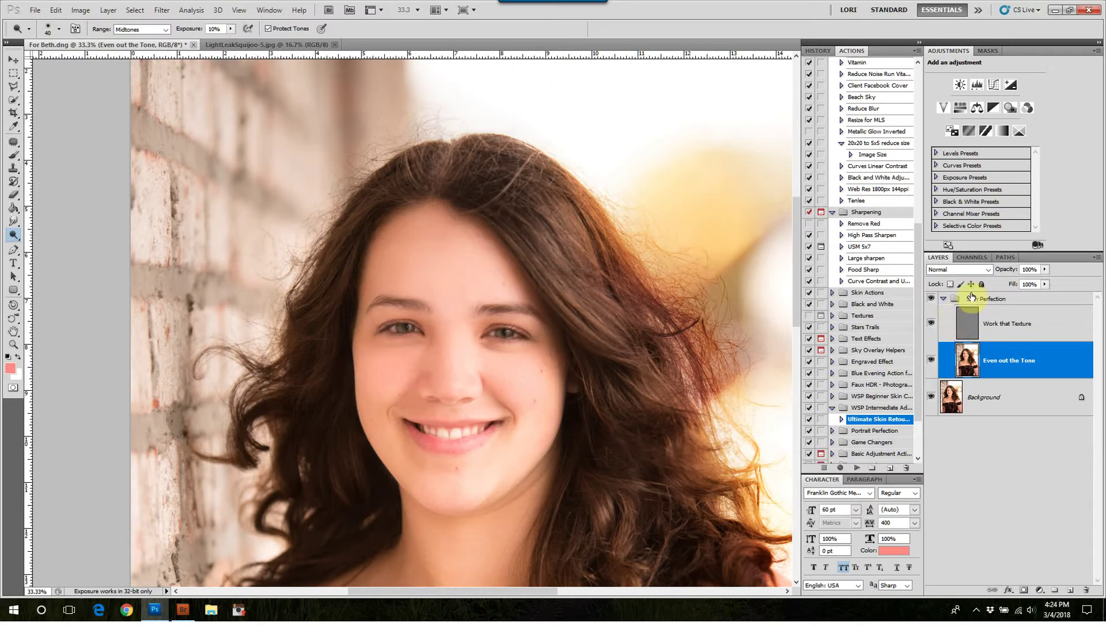
click(942, 300)
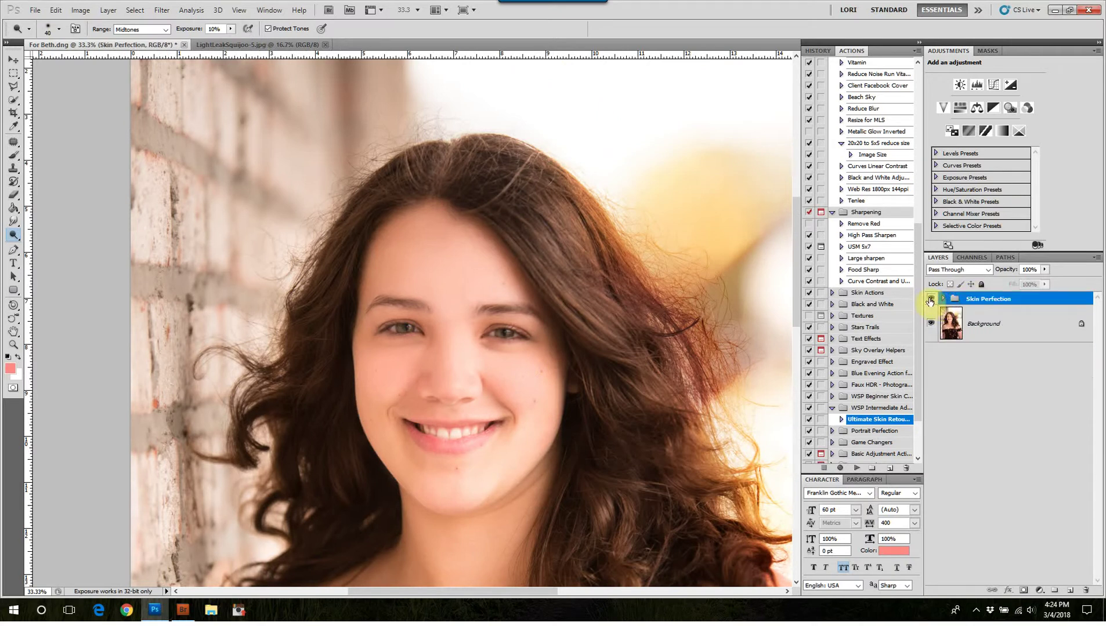
click(929, 300)
click(929, 300)
click(929, 300)
Step: Expand the Skin Perfection group and set up a 209 px Brush with a skin color sampled from the neck for the chest
drag(660, 381, 673, 176)
click(941, 298)
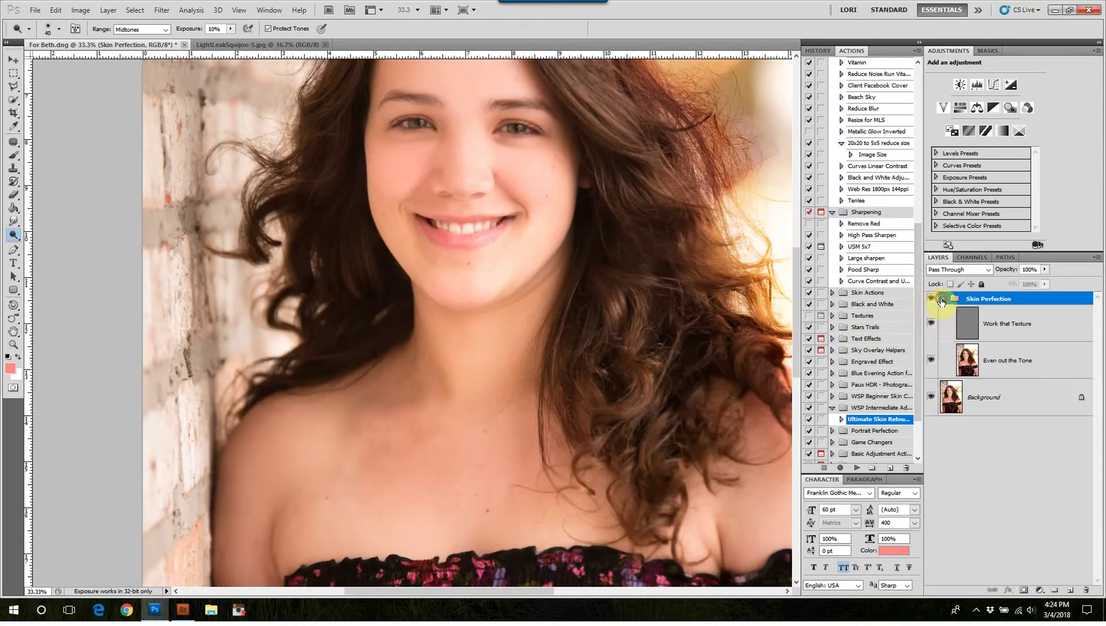
key(ctrl+plus)
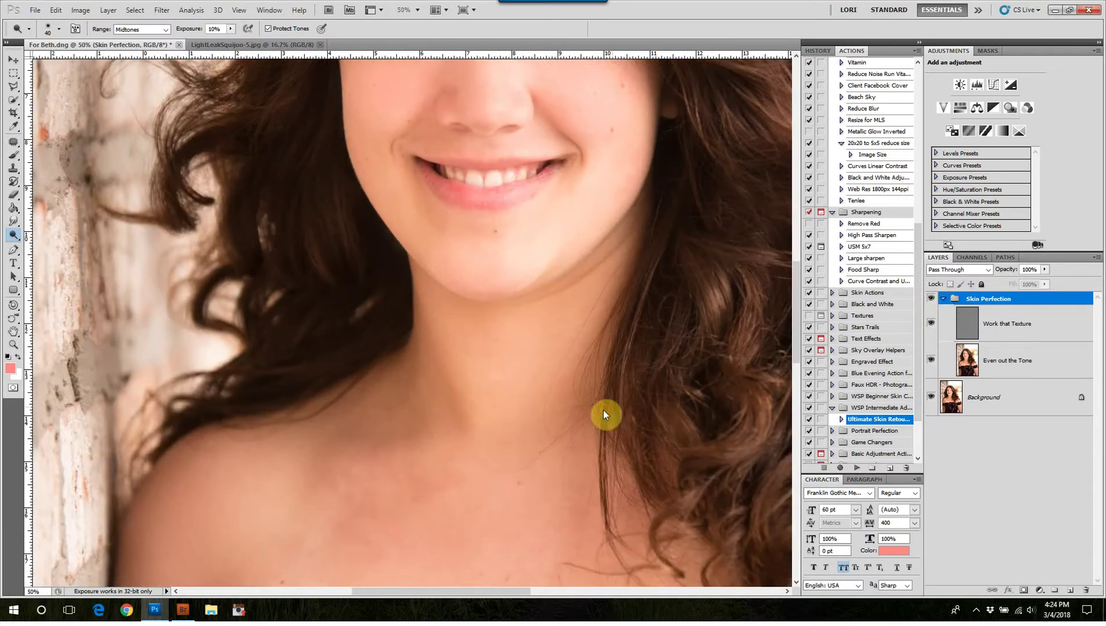
drag(603, 411, 584, 201)
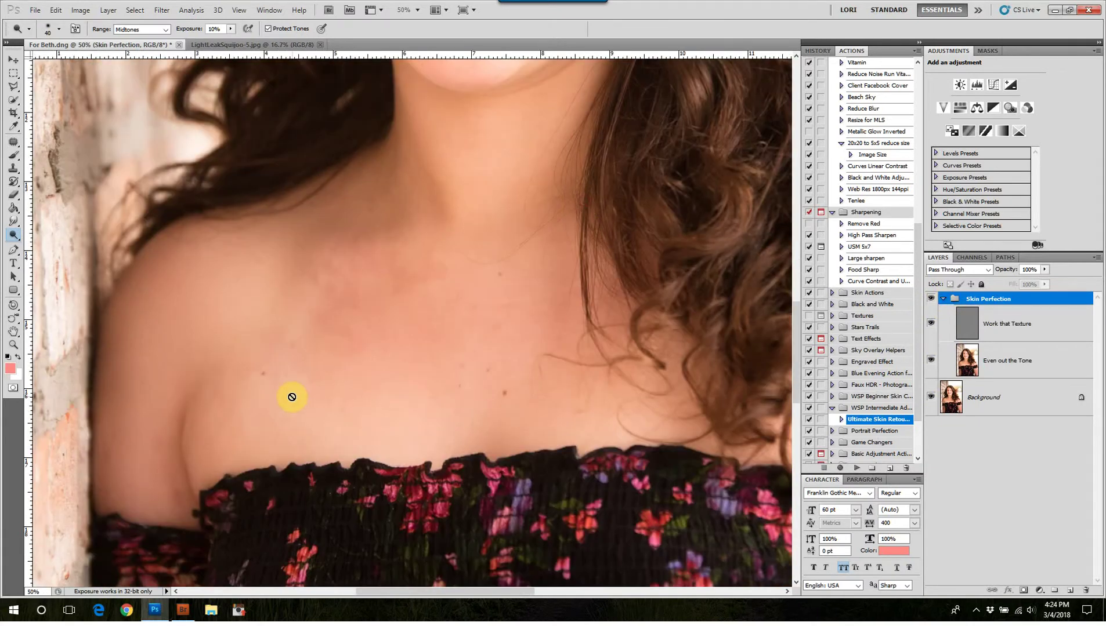
click(13, 156)
drag(274, 363, 314, 361)
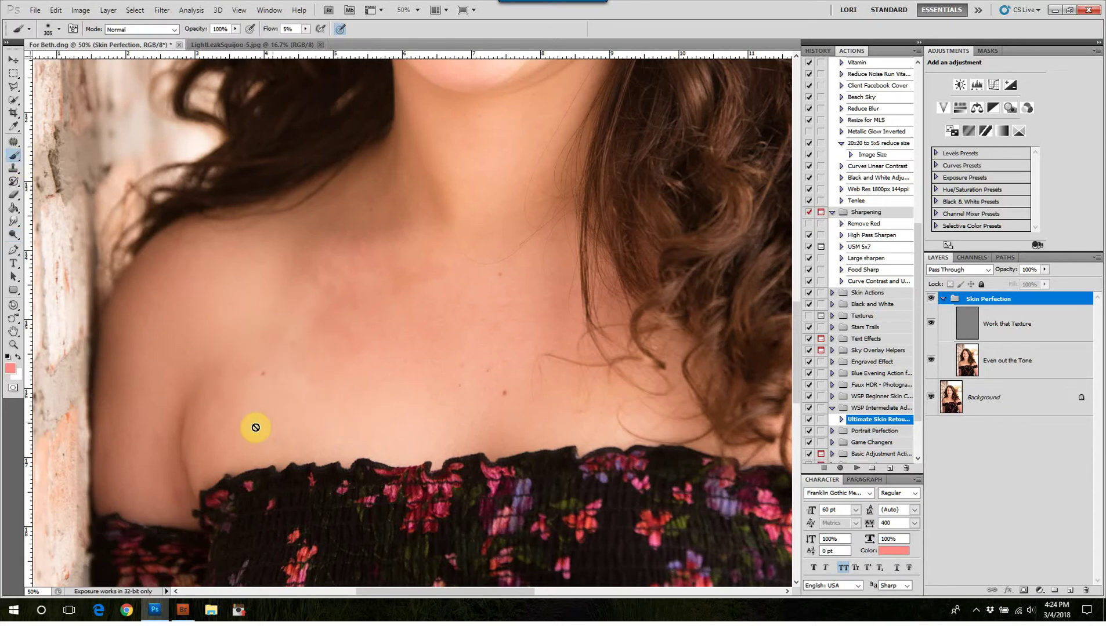
drag(385, 344, 406, 342)
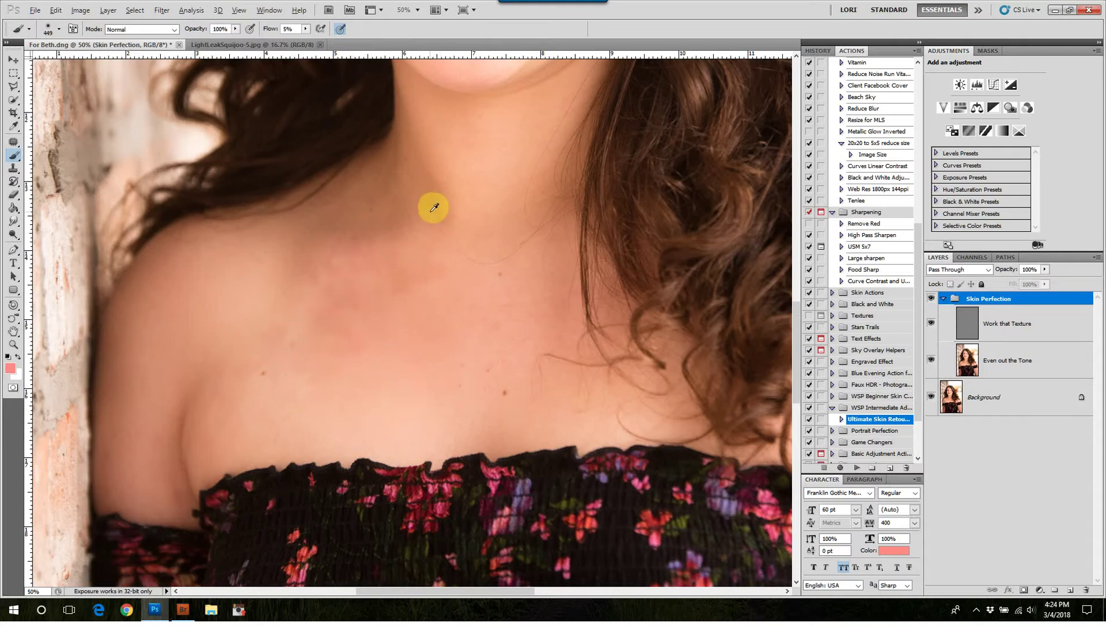
drag(427, 255, 387, 259)
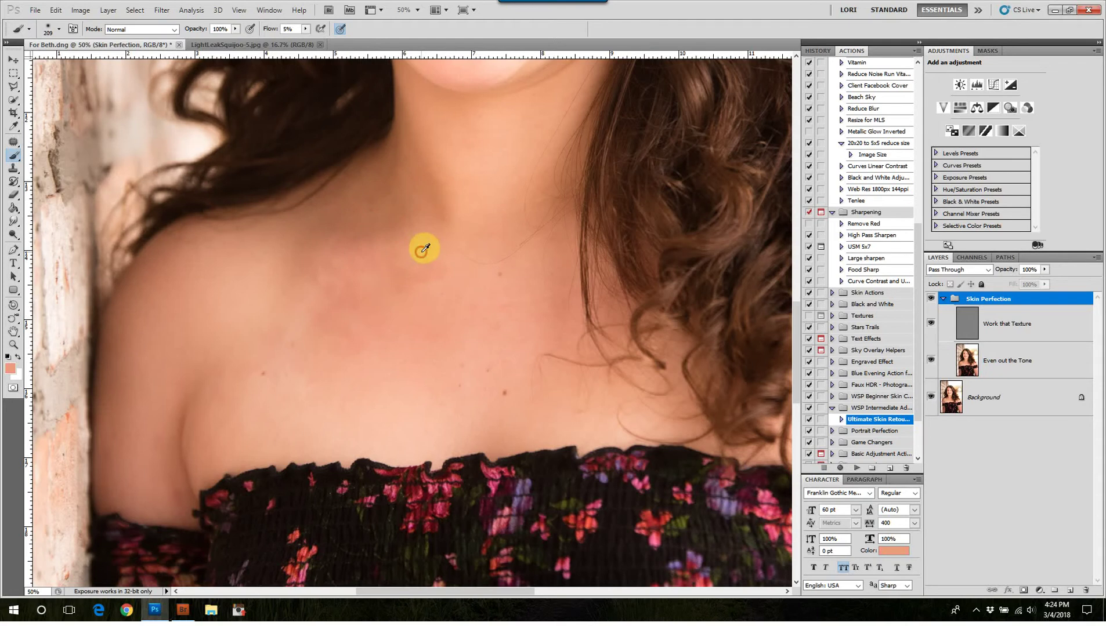
click(399, 273)
click(522, 228)
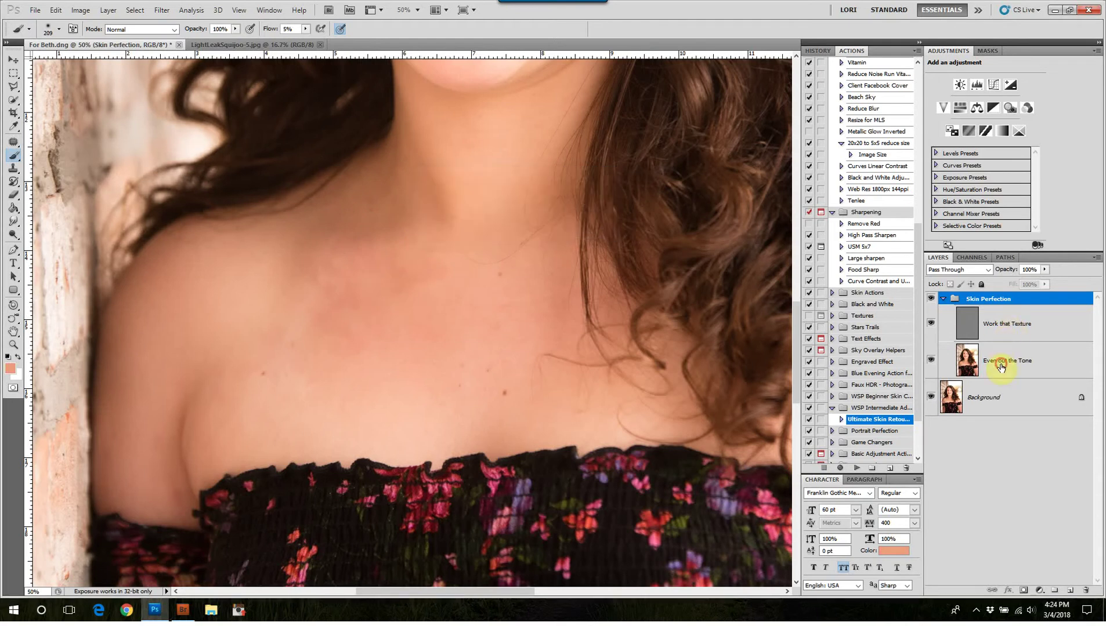
Step: On the Even out the Tone layer, blend sampled skin color over the collarbone and the base of the neck
click(965, 360)
alt+click(405, 257)
mouse_move(404, 259)
mouse_down()
mouse_move(335, 286)
mouse_move(364, 270)
mouse_move(331, 271)
mouse_up()
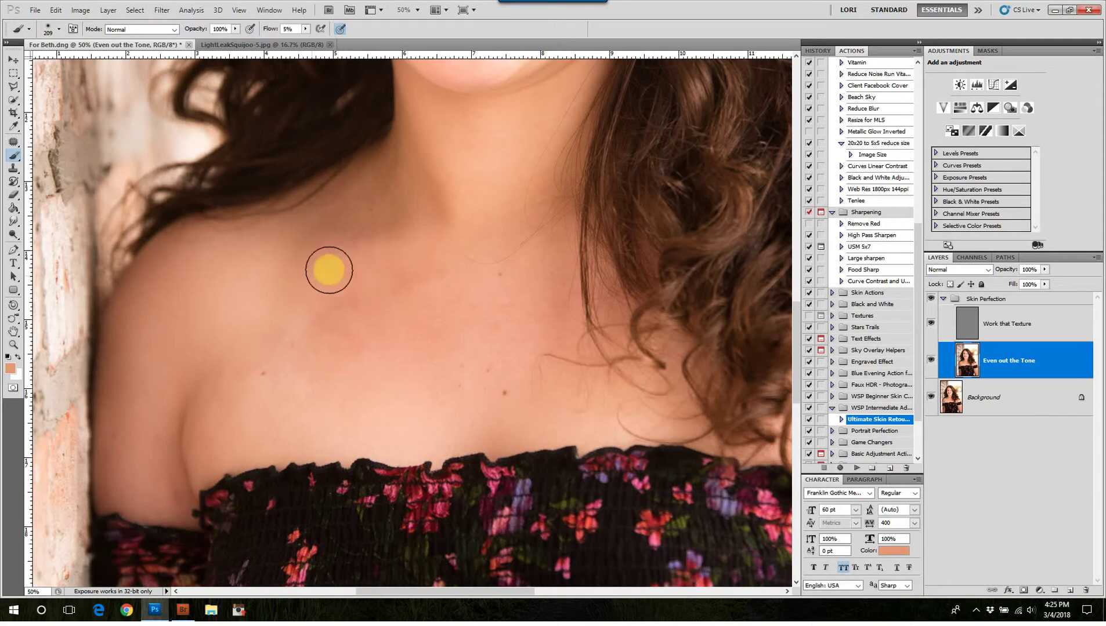
alt+click(368, 224)
drag(367, 226, 284, 225)
alt+click(364, 196)
drag(390, 175, 316, 218)
Step: Paint sampled skin tones over the reddened center of the chest and toward the dress's upper edge
mouse_move(375, 314)
mouse_down()
mouse_move(403, 318)
mouse_move(393, 290)
mouse_move(341, 349)
mouse_move(367, 381)
mouse_move(372, 370)
mouse_move(303, 370)
mouse_move(262, 341)
mouse_move(324, 403)
mouse_move(427, 417)
mouse_move(419, 404)
mouse_up()
alt+click(391, 279)
alt+click(350, 383)
alt+click(406, 333)
drag(244, 419, 369, 351)
alt+click(367, 333)
Step: Even out the tone from the upper chest across to the shoulder beside the brick wall
alt+click(425, 271)
drag(439, 291, 279, 321)
alt+click(234, 281)
drag(239, 286, 165, 345)
alt+click(233, 333)
Step: Blend sampled skin colors across the lower chest above the dress and beside the curls
mouse_move(293, 338)
mouse_down()
mouse_move(405, 339)
mouse_move(407, 304)
mouse_move(336, 315)
mouse_move(306, 388)
mouse_move(464, 352)
mouse_move(485, 330)
mouse_up()
alt+click(481, 353)
alt+click(487, 436)
mouse_move(487, 424)
mouse_down()
mouse_move(511, 390)
mouse_move(508, 262)
mouse_move(486, 252)
mouse_up()
alt+click(624, 438)
right_click(615, 407)
drag(614, 407, 594, 408)
Step: Even out the underarm crease and the shoulder's outer edge beside the brick wall with sampled skin tones
drag(471, 417, 511, 308)
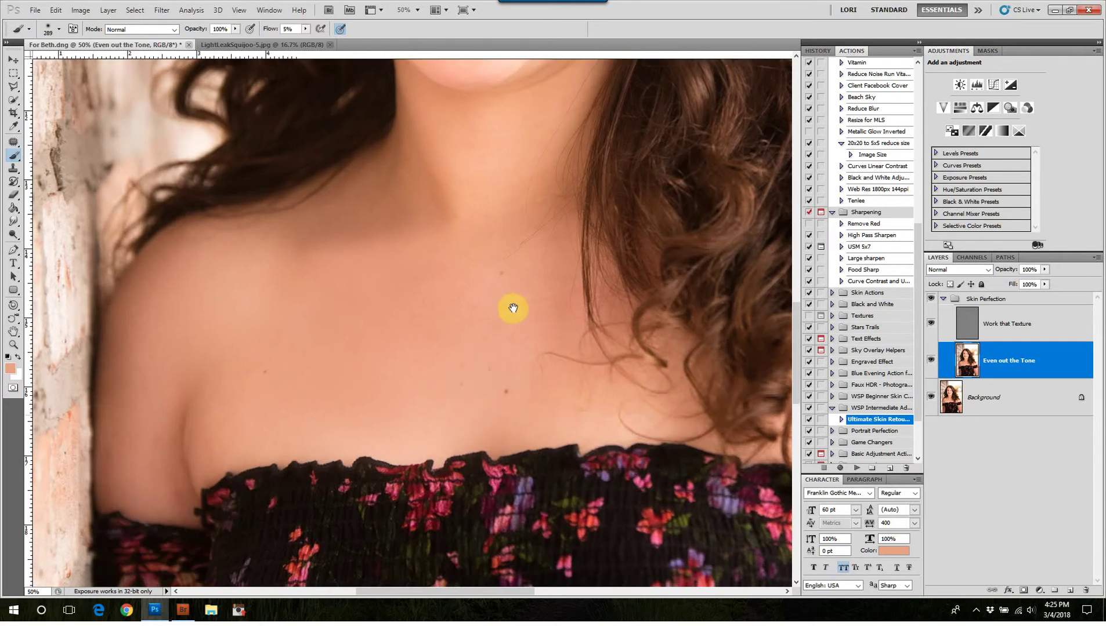
mouse_move(202, 370)
mouse_down()
mouse_move(180, 372)
mouse_move(208, 306)
mouse_move(201, 342)
mouse_up()
alt+click(216, 391)
alt+click(179, 346)
drag(216, 198, 154, 280)
Step: Lighten the skin tone across the lower chest along the dress's upper edge using the Dodge tool
click(17, 238)
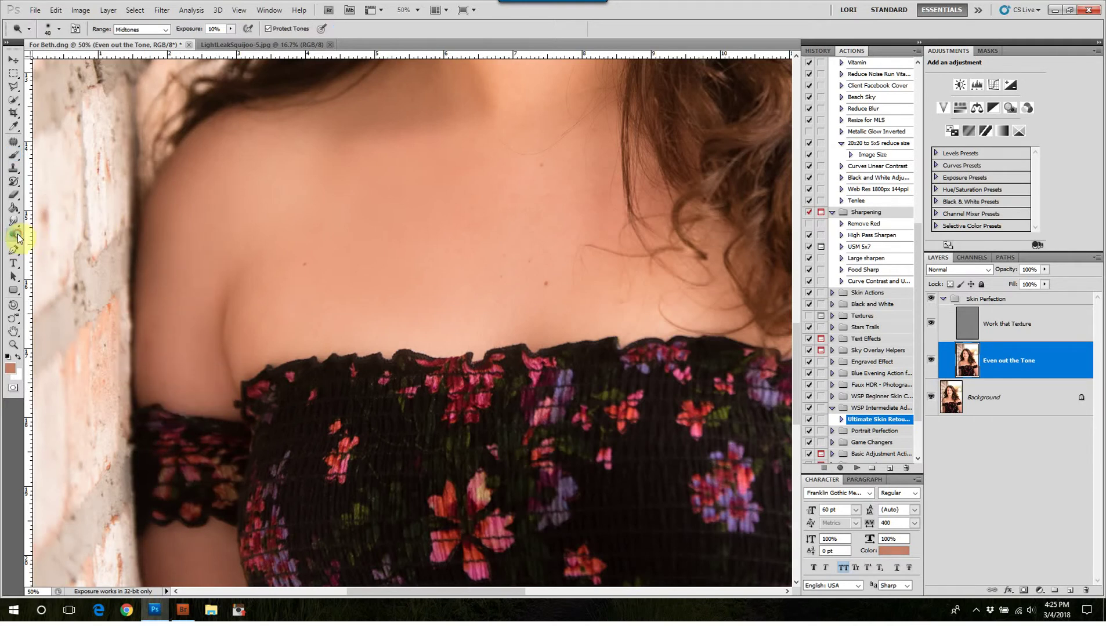
drag(330, 282, 411, 282)
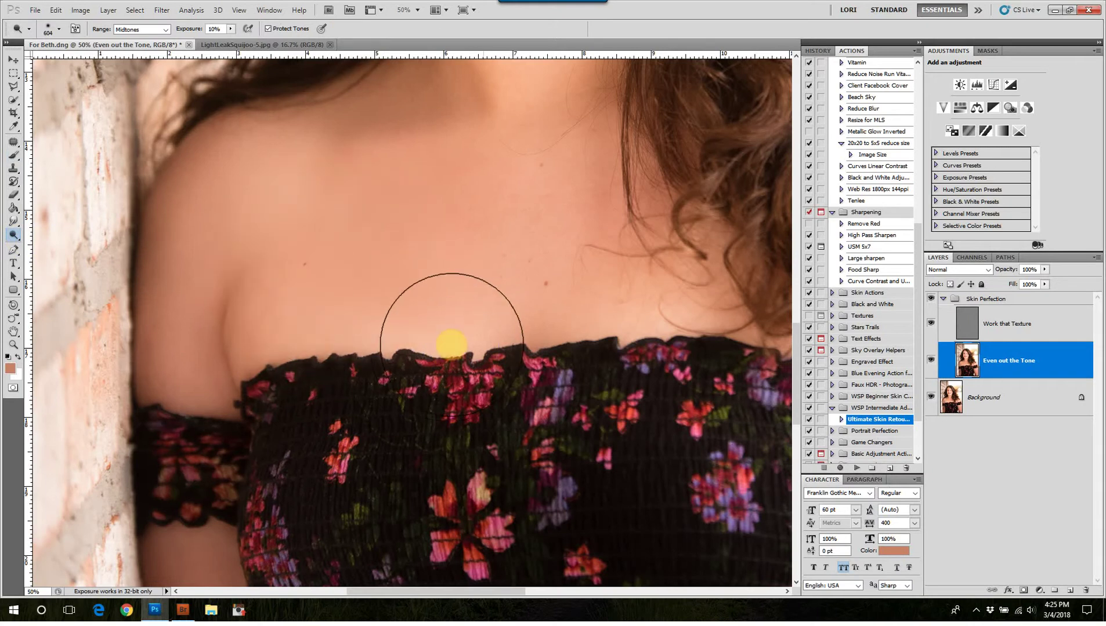
click(410, 344)
click(279, 351)
click(677, 282)
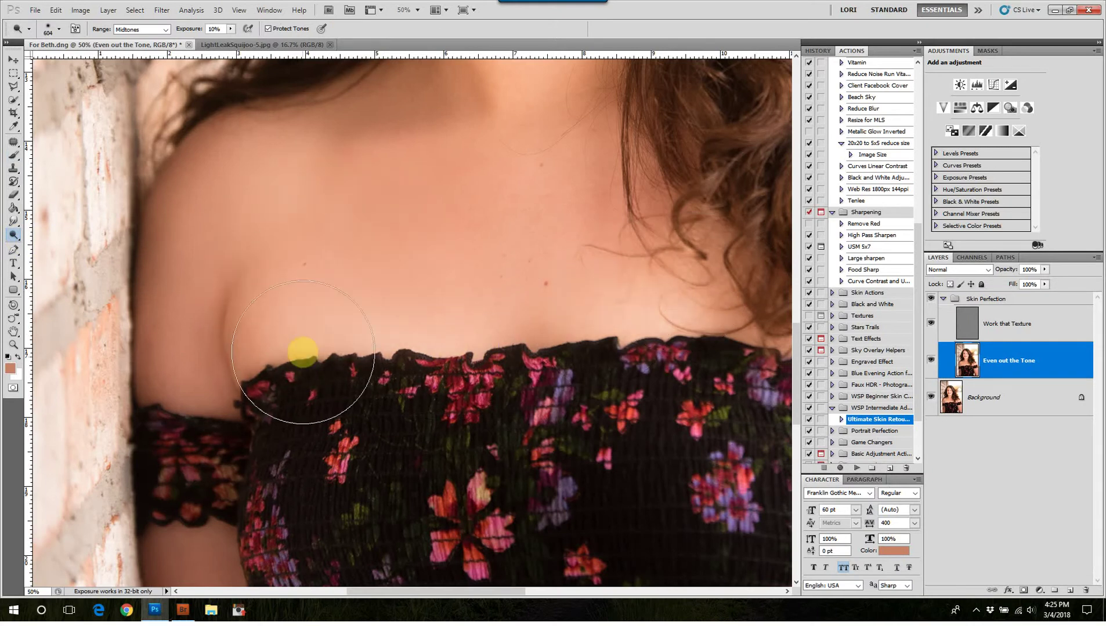
click(436, 241)
Step: Dodge the center of the chest and the skin across to the shoulder beside the brick wall
drag(611, 325, 593, 415)
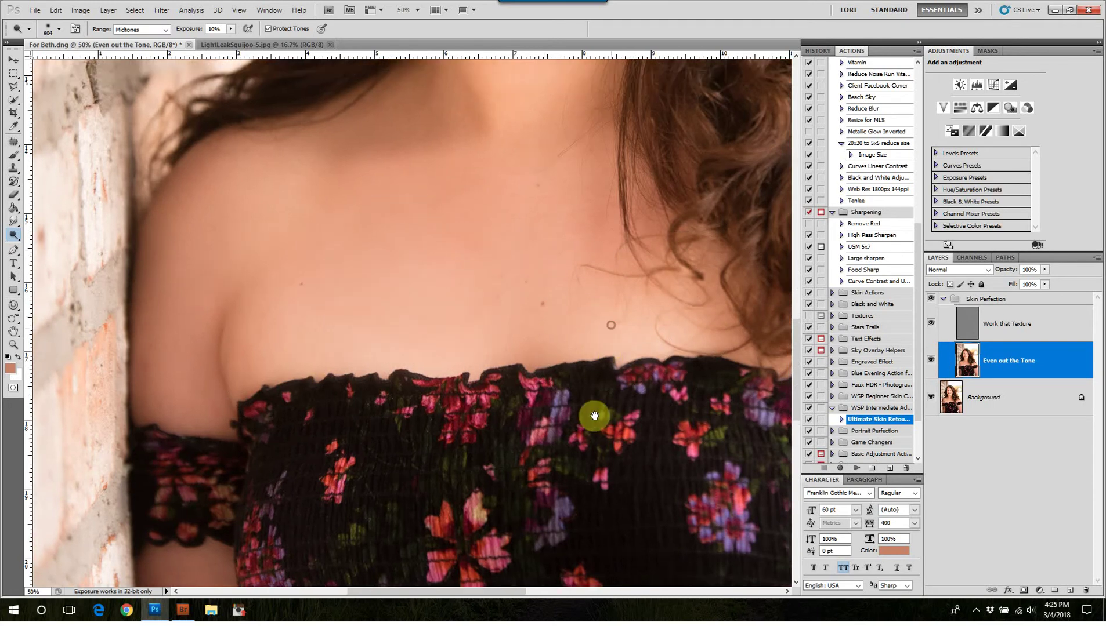
drag(467, 326, 400, 320)
drag(471, 239, 514, 238)
drag(294, 255, 319, 248)
mouse_move(213, 256)
mouse_down()
mouse_move(224, 251)
mouse_move(219, 316)
mouse_up()
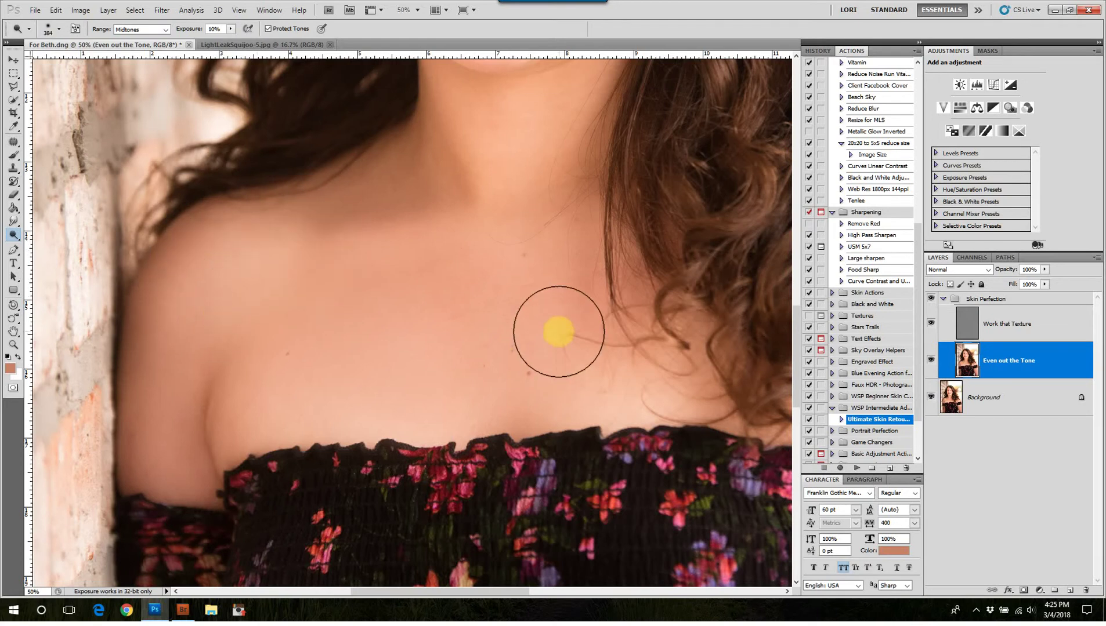
Step: Darken the skin along the dress's upper edge, the underarm crease beside the wall and the neck base with the Burn tool
right_click(12, 237)
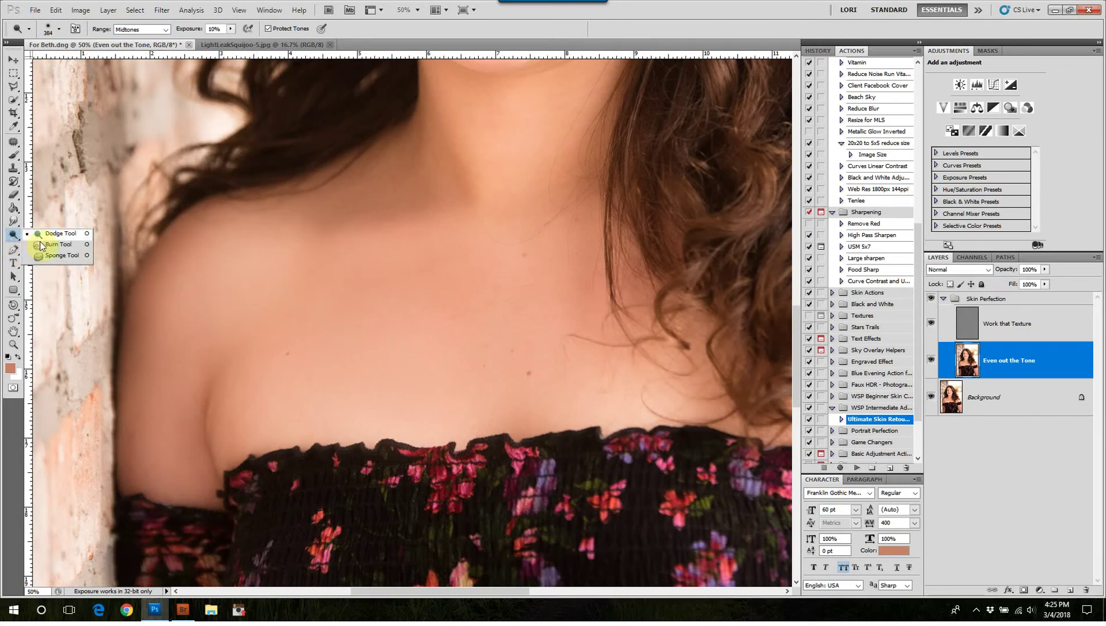
click(43, 244)
mouse_move(509, 403)
mouse_down()
mouse_move(541, 409)
mouse_move(447, 377)
mouse_up()
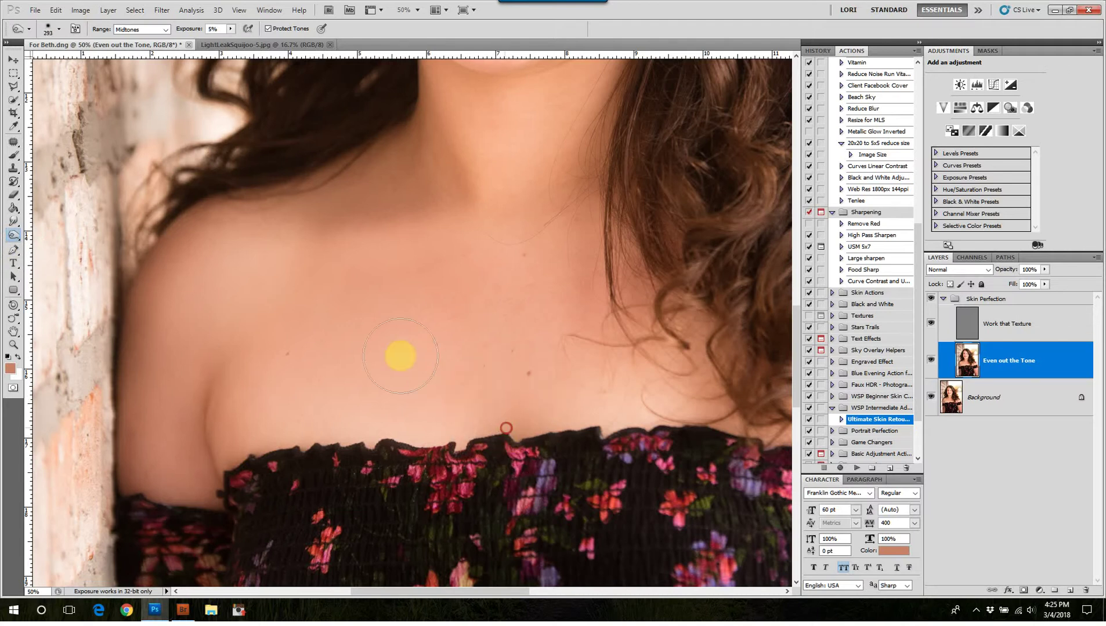
drag(555, 389, 501, 500)
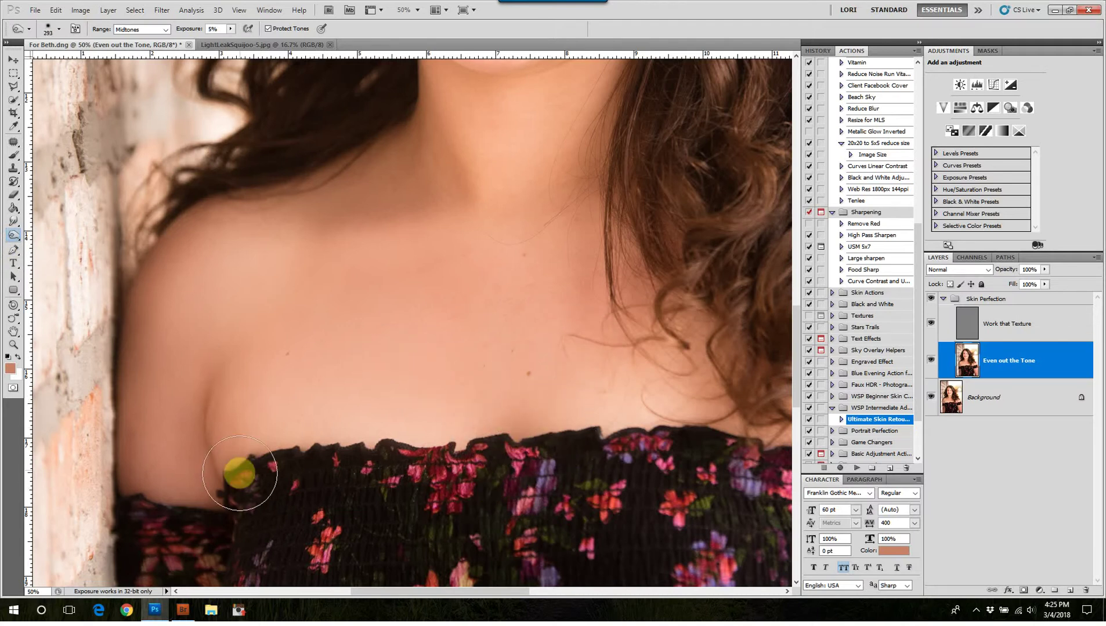
click(215, 370)
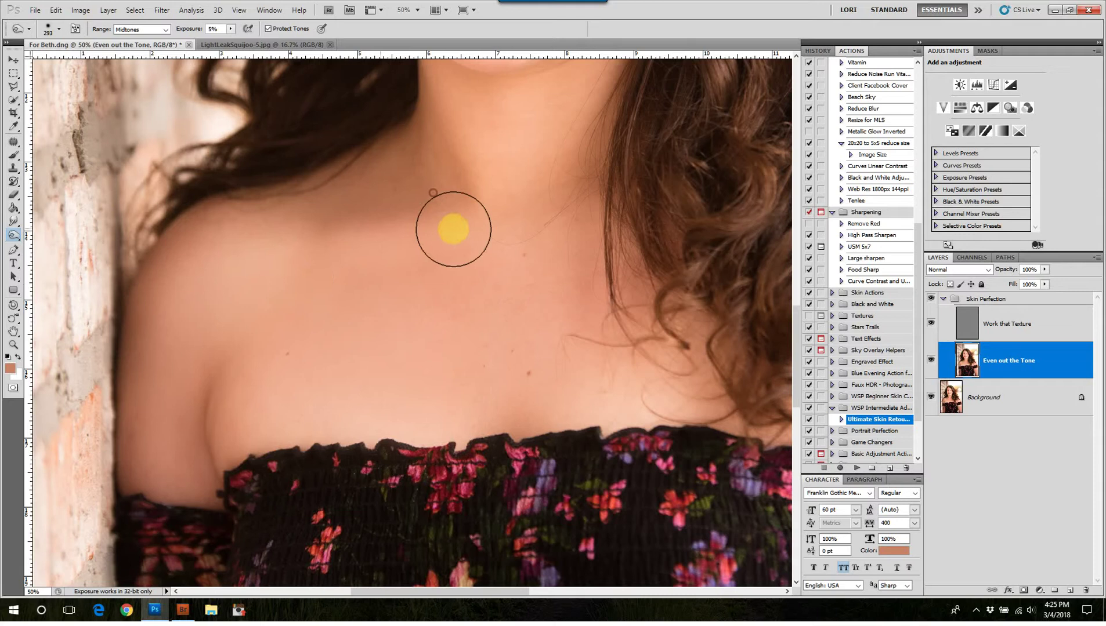
Step: Paint sampled skin tones with the Brush over the blotchy arm below the sleeve on the side away from the wall
drag(550, 363, 578, 136)
drag(414, 425, 396, 74)
drag(450, 192, 284, 419)
drag(702, 237, 372, 225)
drag(502, 366, 446, 302)
key(b)
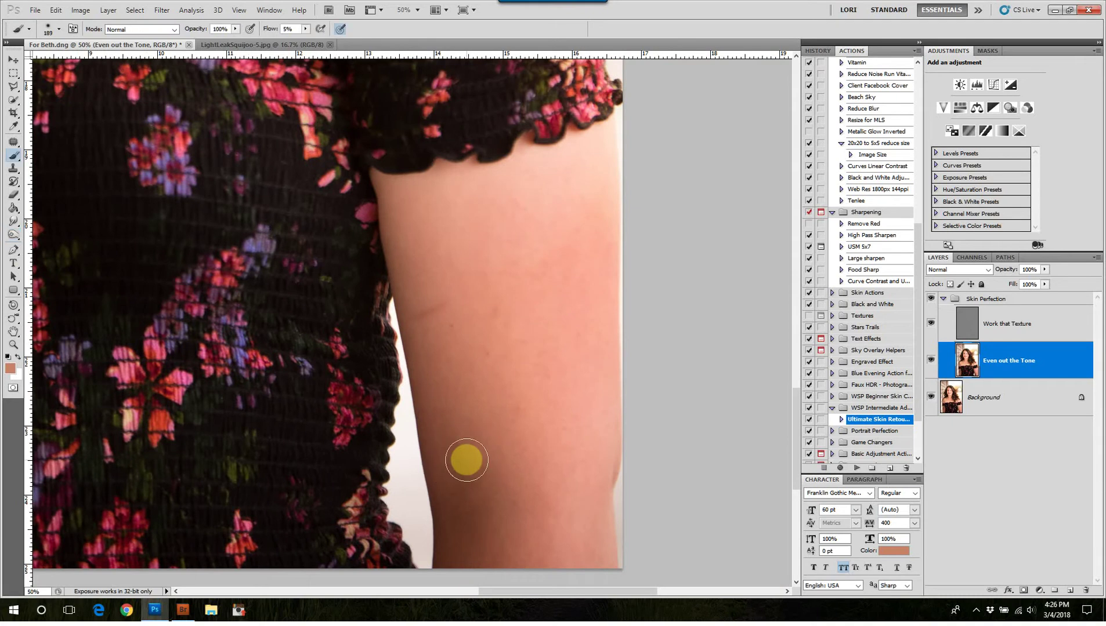
alt+click(436, 286)
mouse_move(436, 286)
mouse_down()
mouse_move(441, 266)
mouse_move(421, 235)
mouse_move(486, 461)
mouse_move(467, 273)
mouse_move(523, 256)
mouse_up()
alt+click(559, 194)
mouse_move(549, 198)
mouse_down()
mouse_move(556, 361)
mouse_move(559, 145)
mouse_move(549, 369)
mouse_move(544, 409)
mouse_move(534, 404)
mouse_up()
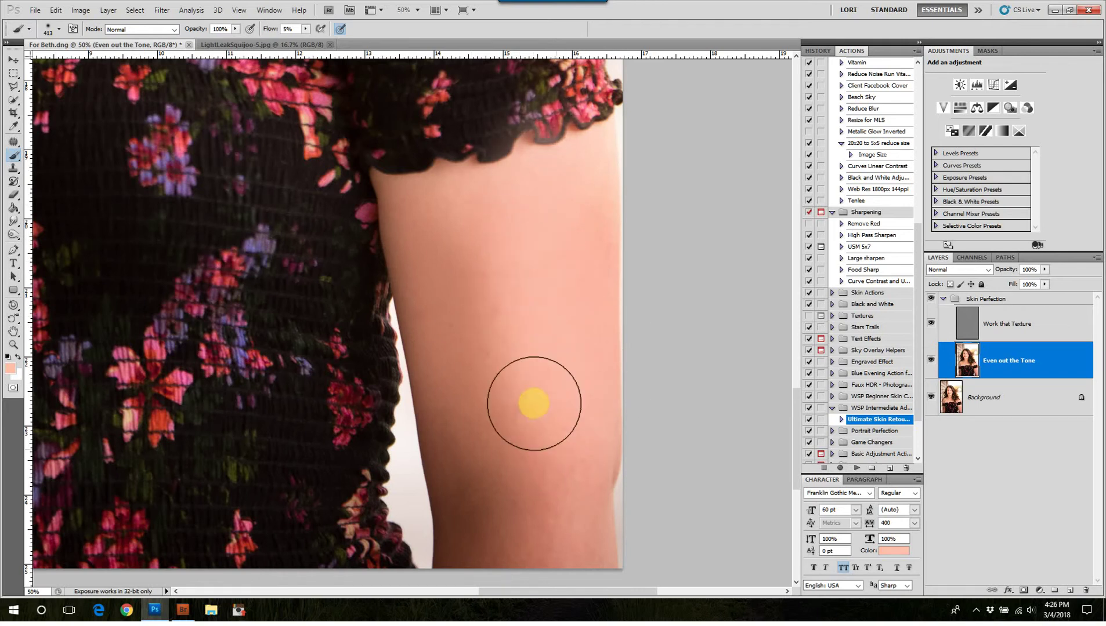
Step: Blend sampled skin tones down the lower arm and along its inner edge beside the dress
alt+click(498, 406)
drag(493, 345, 488, 452)
alt+click(489, 409)
mouse_move(451, 295)
mouse_down()
mouse_move(410, 306)
mouse_move(421, 362)
mouse_move(421, 332)
mouse_up()
alt+click(413, 303)
Step: Even out the skin just below the sleeve and on the shoulder above it with sampled tones
drag(493, 261, 524, 438)
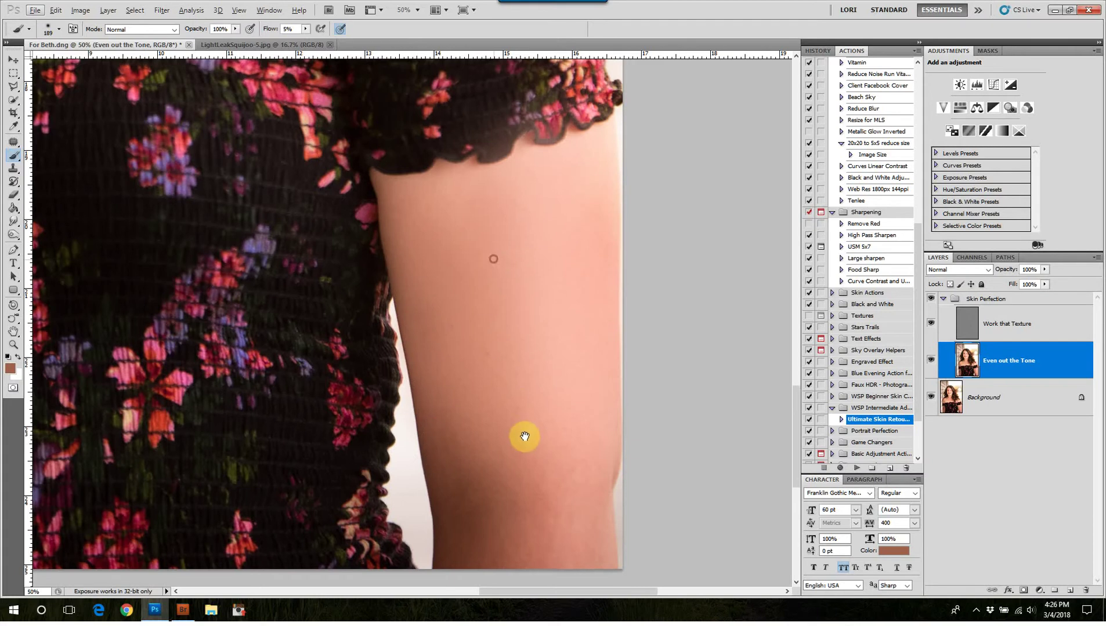
drag(568, 392, 585, 396)
alt+click(617, 336)
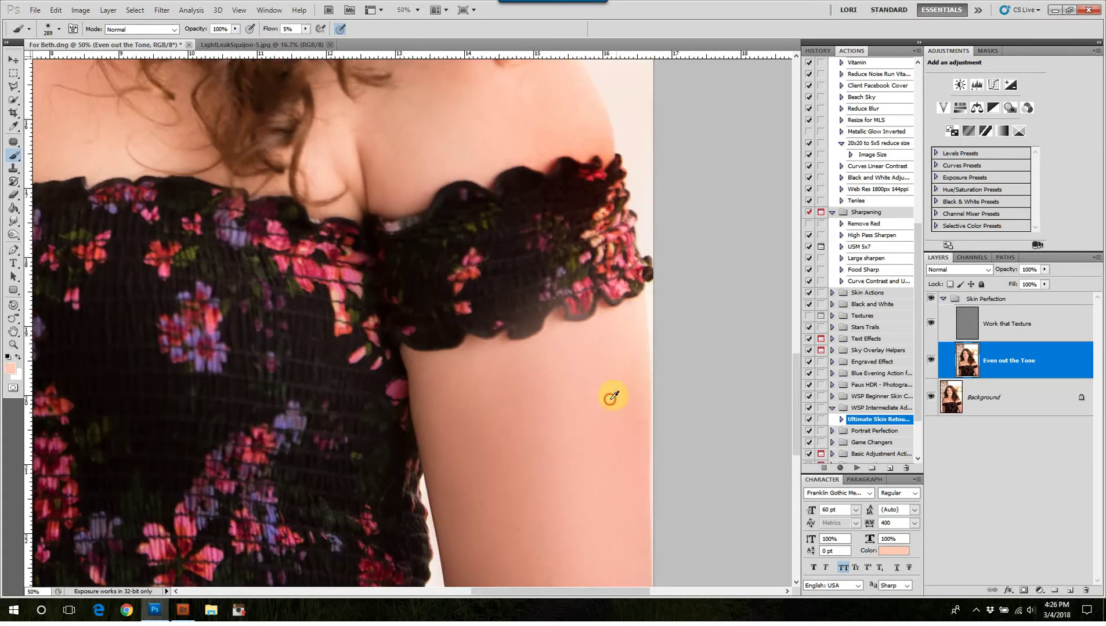
drag(516, 383, 548, 390)
mouse_move(520, 281)
mouse_down()
mouse_move(527, 461)
mouse_move(529, 431)
mouse_up()
alt+click(510, 339)
mouse_move(556, 320)
mouse_down()
mouse_move(544, 327)
mouse_move(581, 328)
mouse_move(488, 328)
mouse_up()
mouse_move(417, 349)
mouse_down()
mouse_move(555, 485)
mouse_move(492, 493)
mouse_move(511, 540)
mouse_move(496, 538)
mouse_move(512, 515)
mouse_up()
drag(480, 496, 473, 493)
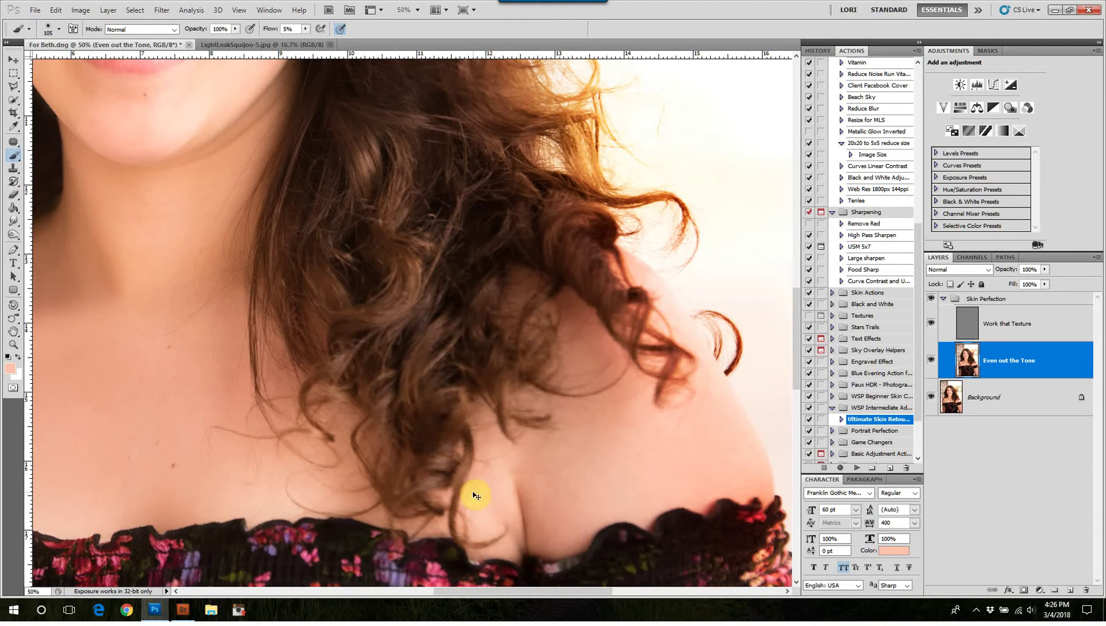
Step: Compare the whole portrait before and after retouching by hiding and showing the Skin Perfection group
key(ctrl+minus)
key(ctrl+minus)
key(ctrl+minus)
key(ctrl+minus)
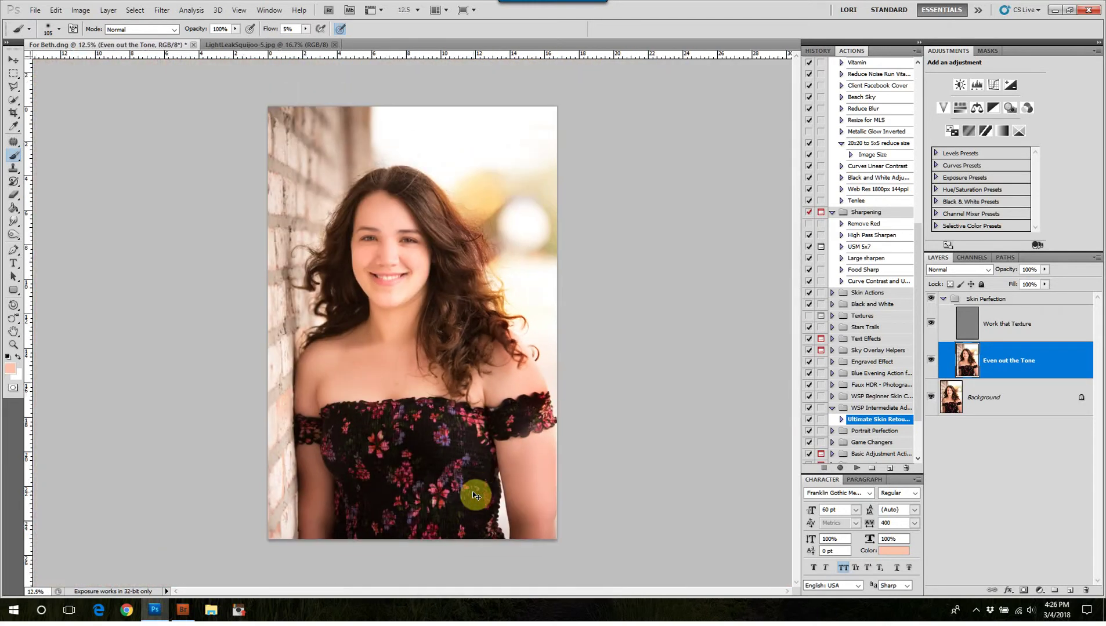
key(ctrl+minus)
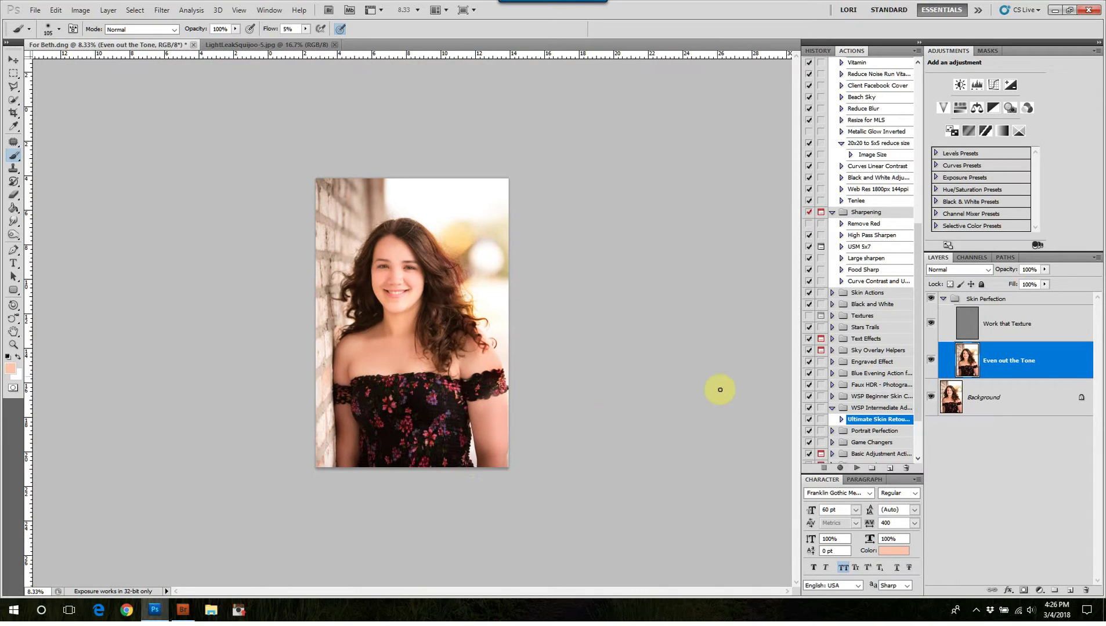
click(931, 299)
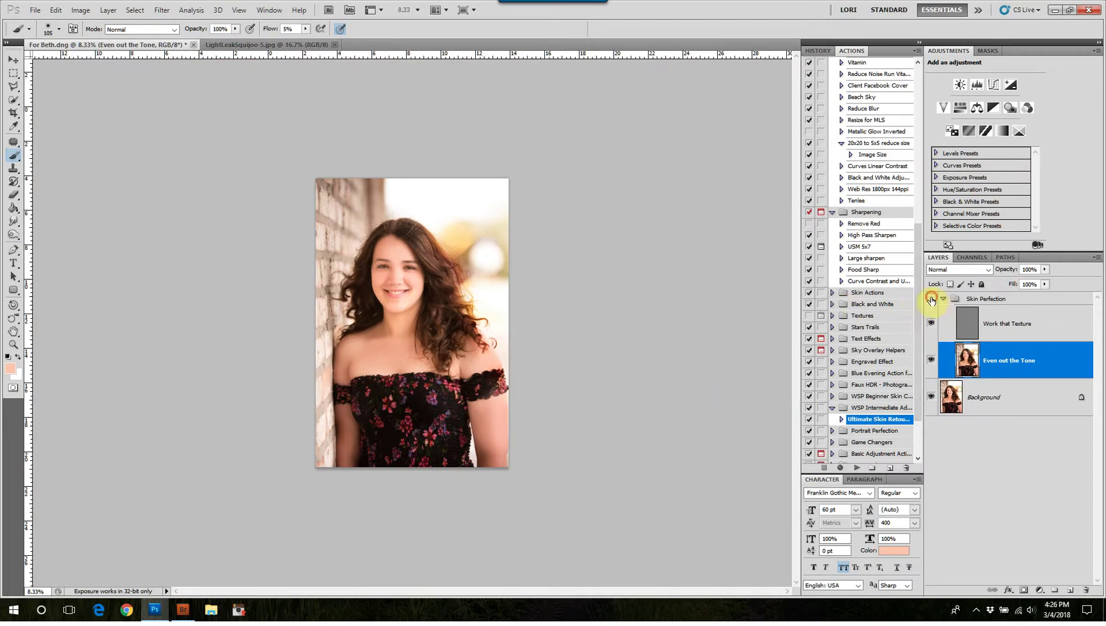
click(931, 299)
click(931, 300)
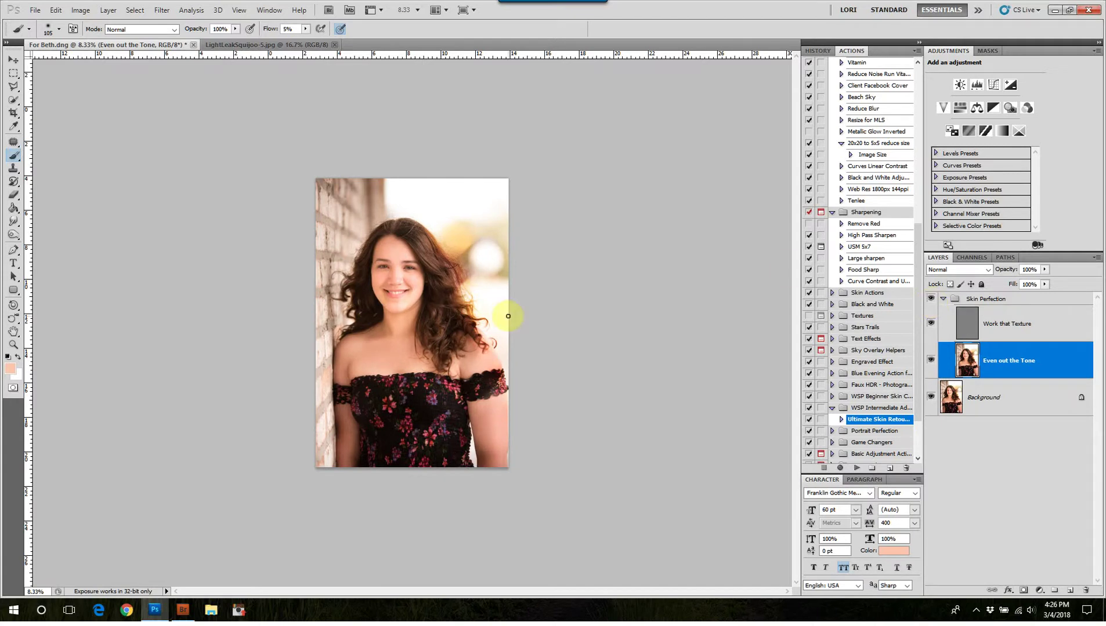
Step: Brighten the upper chest and neck with a large Dodge brush at full-portrait view
click(10, 237)
click(40, 235)
mouse_move(391, 368)
mouse_down()
mouse_move(367, 366)
mouse_move(421, 359)
mouse_move(357, 363)
mouse_move(466, 359)
mouse_move(372, 343)
mouse_move(400, 323)
mouse_up()
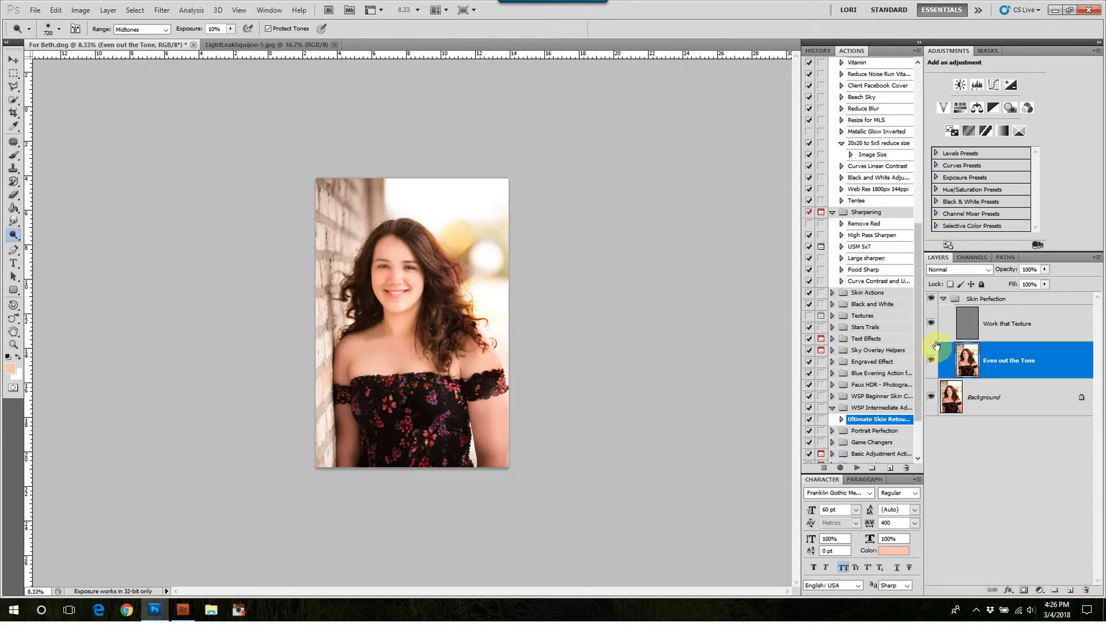
Step: Check the brightened chest and neck against the original by toggling the Skin Perfection group's visibility
click(931, 300)
click(931, 301)
click(932, 301)
click(931, 301)
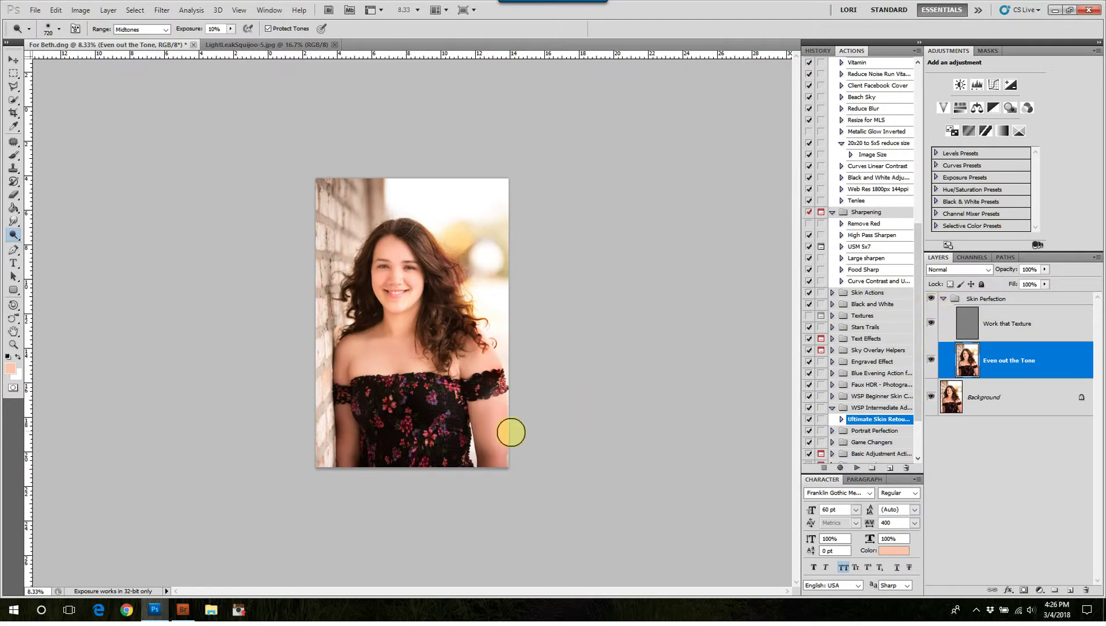
Step: Dodge both arms, the shoulder beside the wall and the face using a smaller brush
mouse_move(492, 455)
mouse_down()
mouse_move(488, 396)
mouse_move(490, 455)
mouse_move(481, 398)
mouse_move(478, 477)
mouse_move(483, 401)
mouse_move(487, 477)
mouse_up()
mouse_move(342, 470)
mouse_down()
mouse_move(344, 338)
mouse_move(354, 343)
mouse_up()
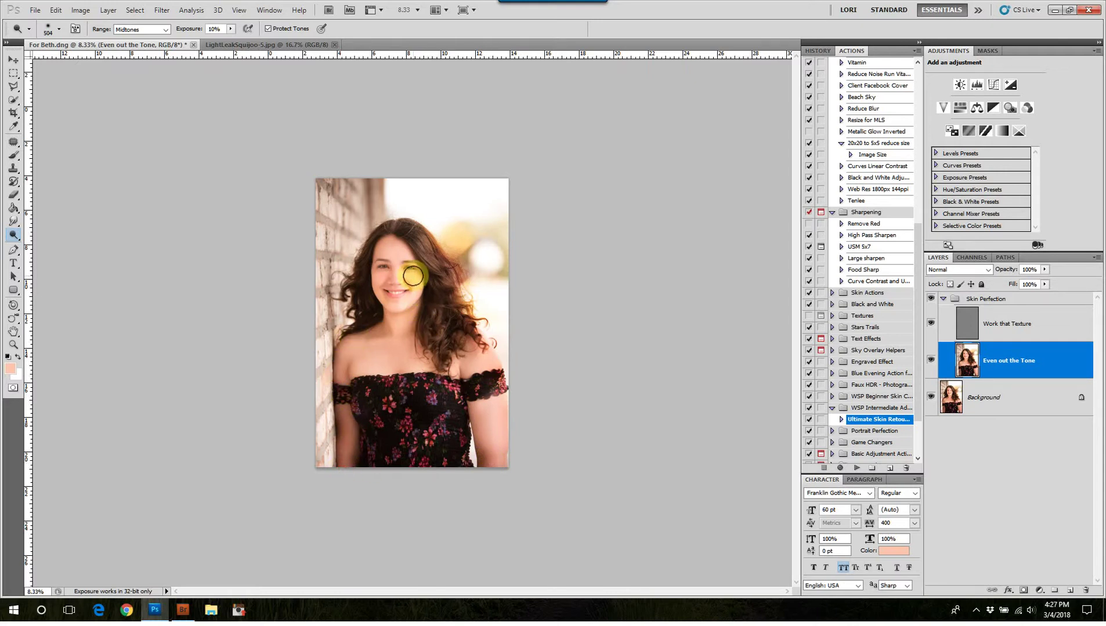
mouse_move(395, 255)
mouse_down()
mouse_move(375, 270)
mouse_move(403, 296)
mouse_up()
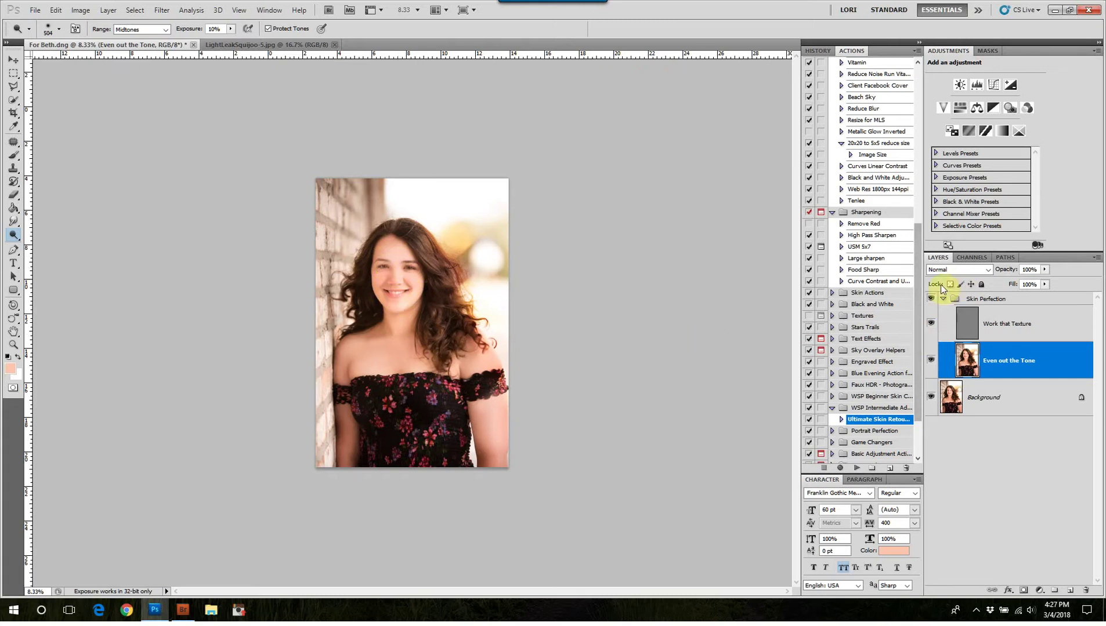
Step: Take a new history snapshot of the retouched portrait with the Skin Perfection group shown
click(930, 298)
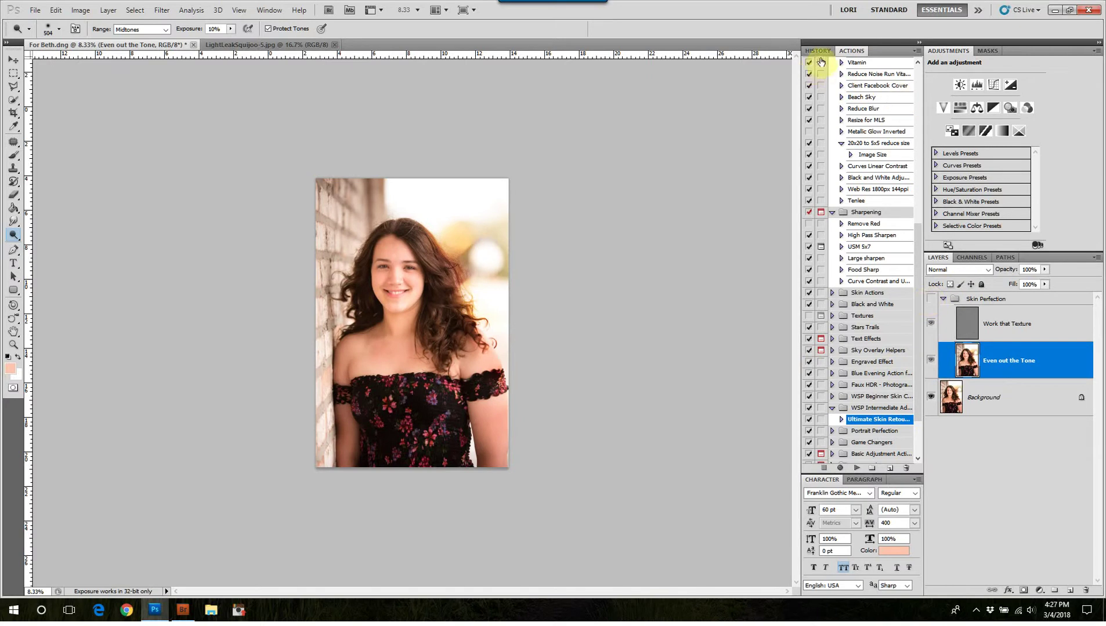
click(819, 51)
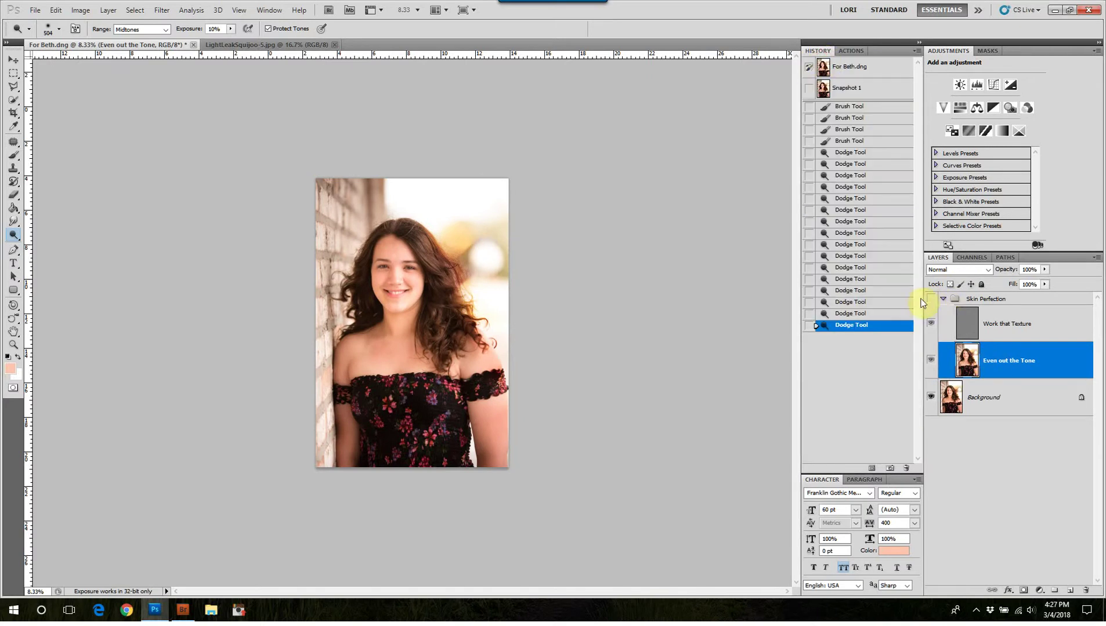
click(930, 299)
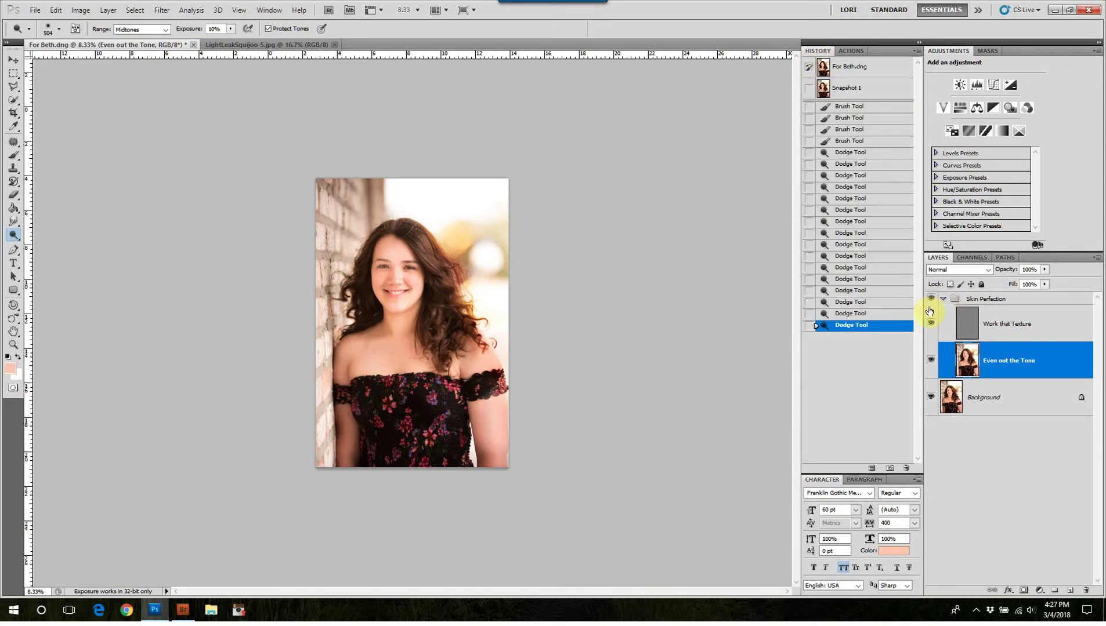
click(891, 469)
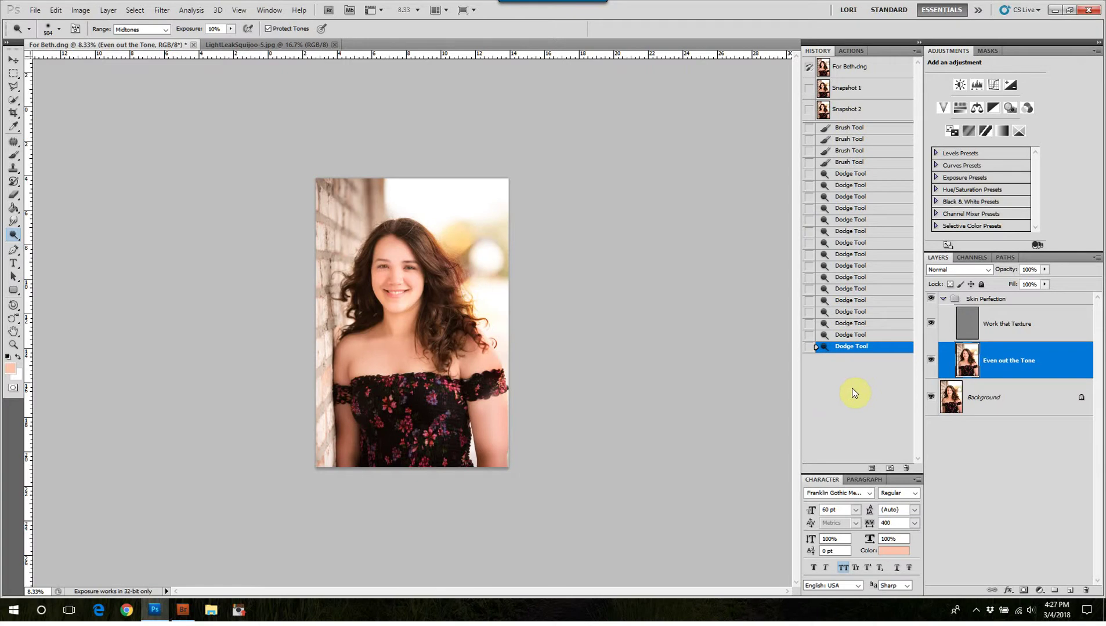
Step: Compare the original For Beth.dng state with Snapshot 1 and Snapshot 2, ending on Snapshot 2
click(830, 71)
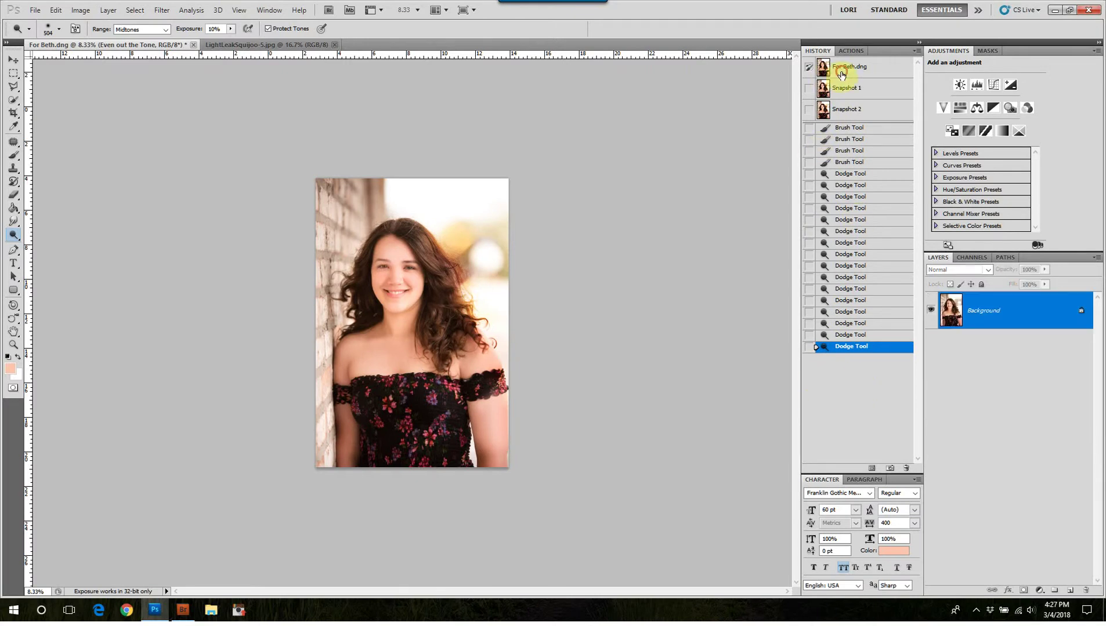
click(844, 92)
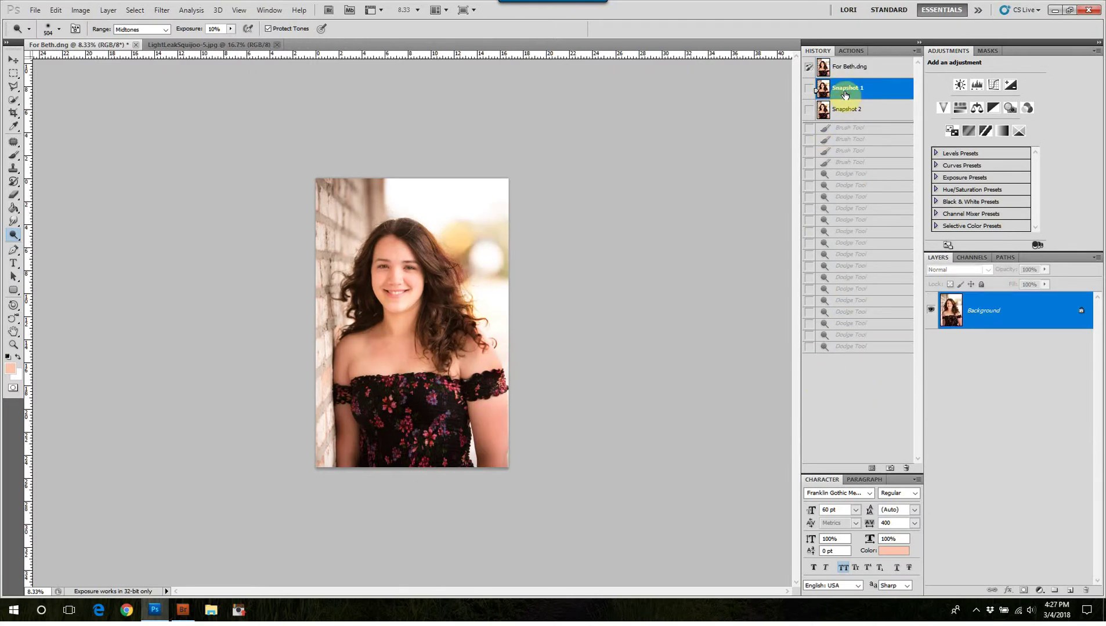
click(846, 109)
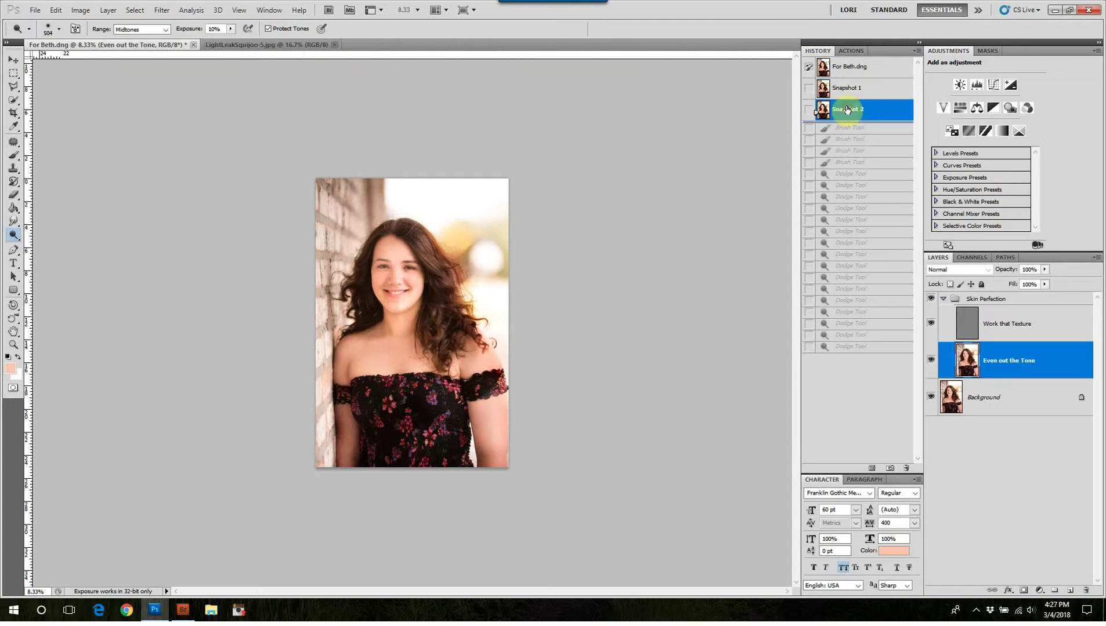
click(853, 66)
click(847, 109)
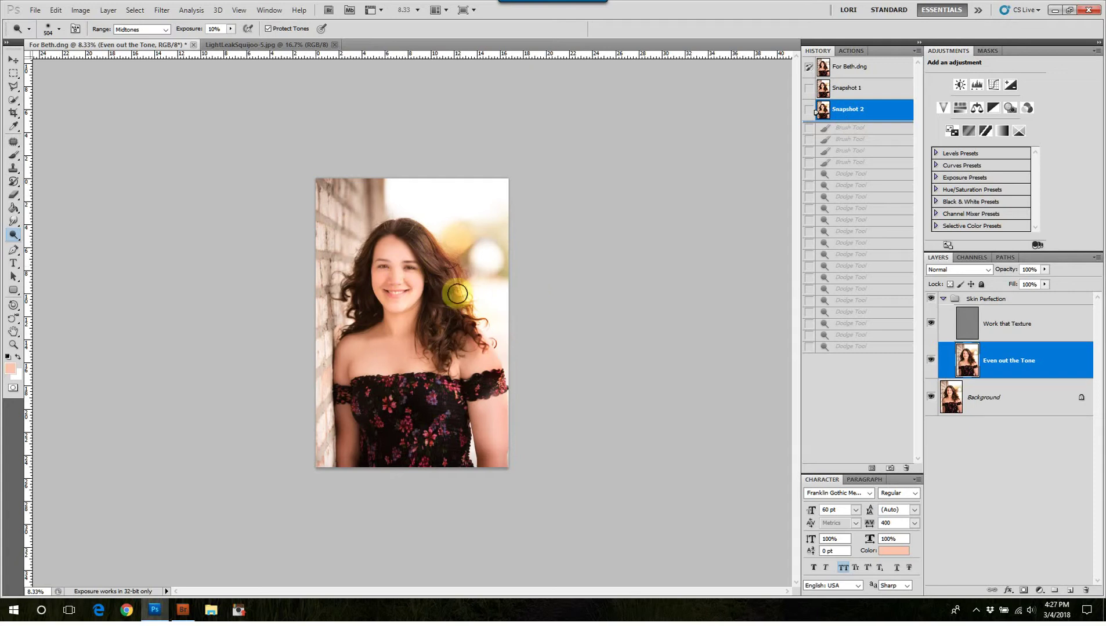
Step: Brush a sampled light skin tone over the forehead to even it out
click(14, 155)
drag(382, 256, 383, 256)
alt+click(391, 256)
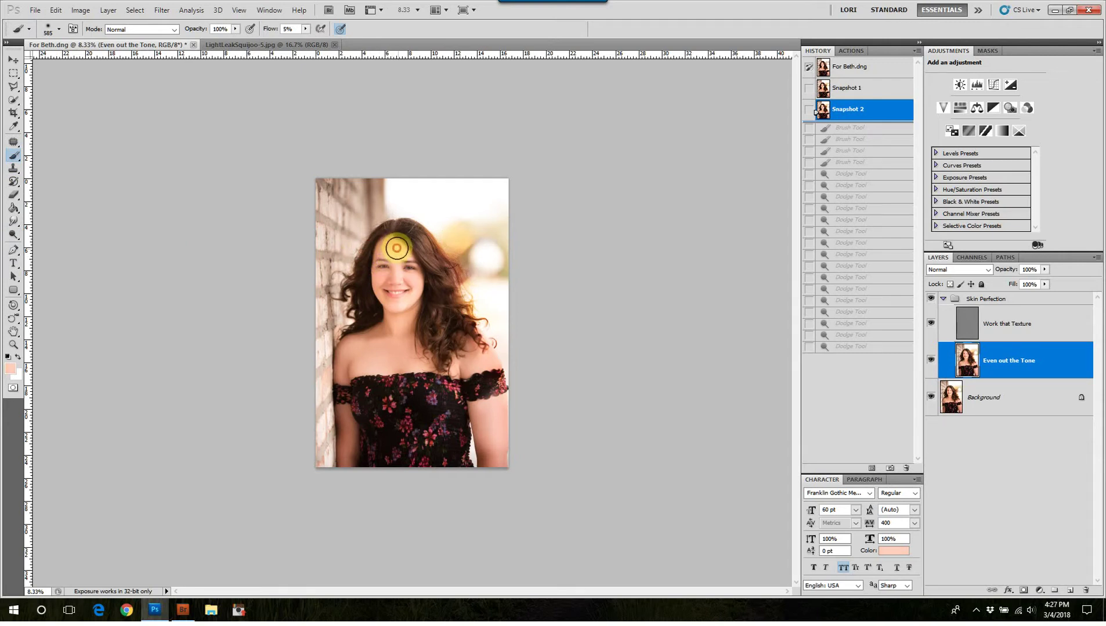
click(395, 248)
click(387, 248)
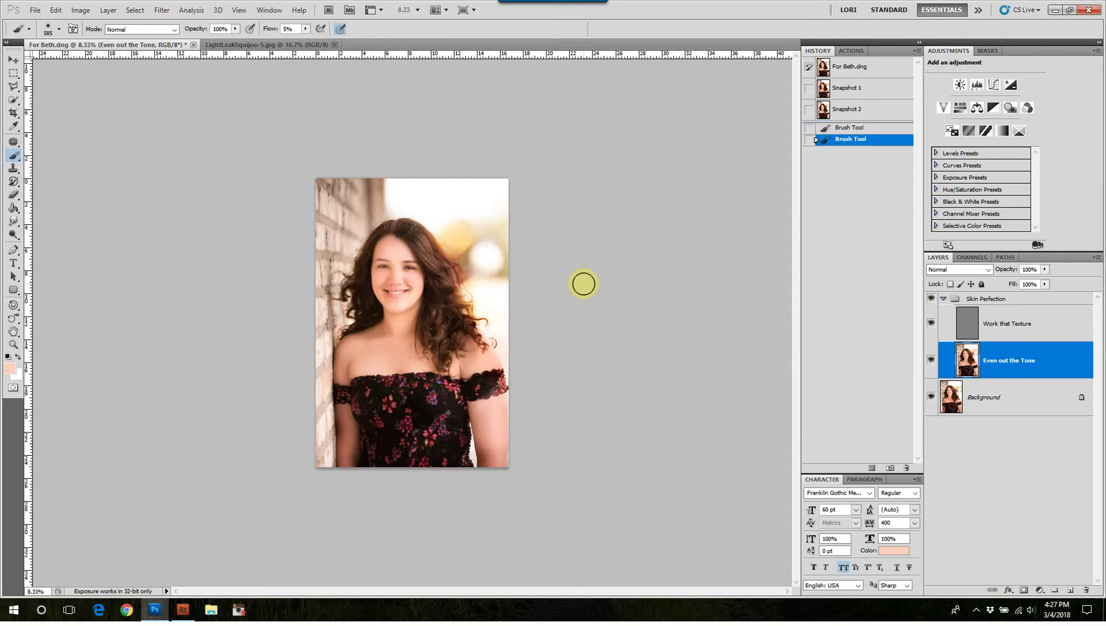
Step: Sample a deeper skin tone from the forehead and brush it over the forehead with a smaller brush on the Even out the Tone layer
key(ctrl+plus)
key(ctrl+plus)
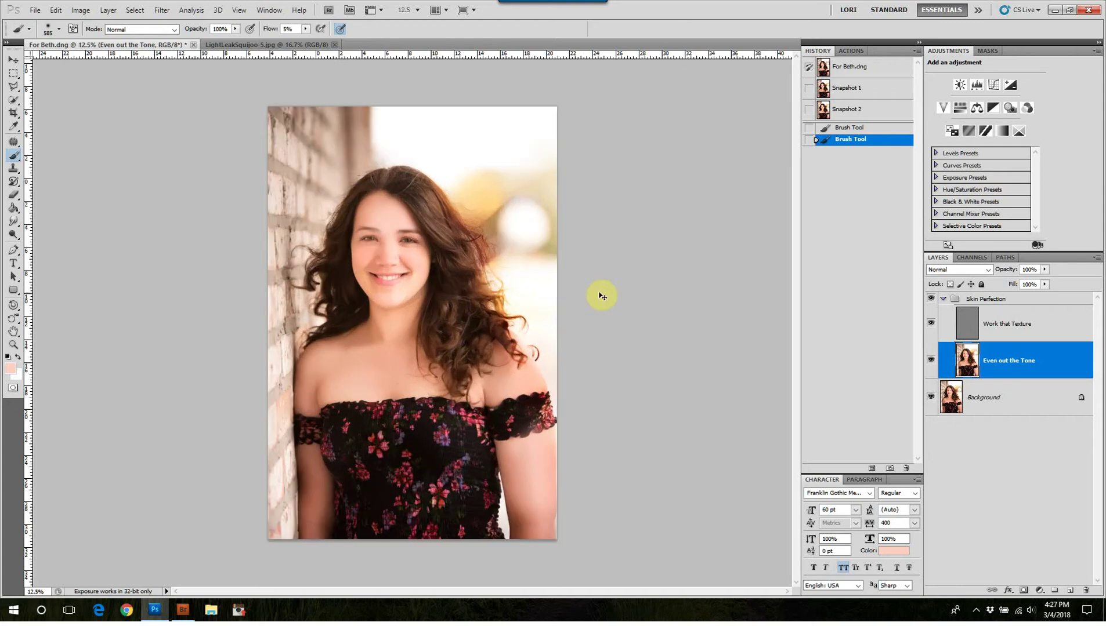
drag(414, 213, 421, 288)
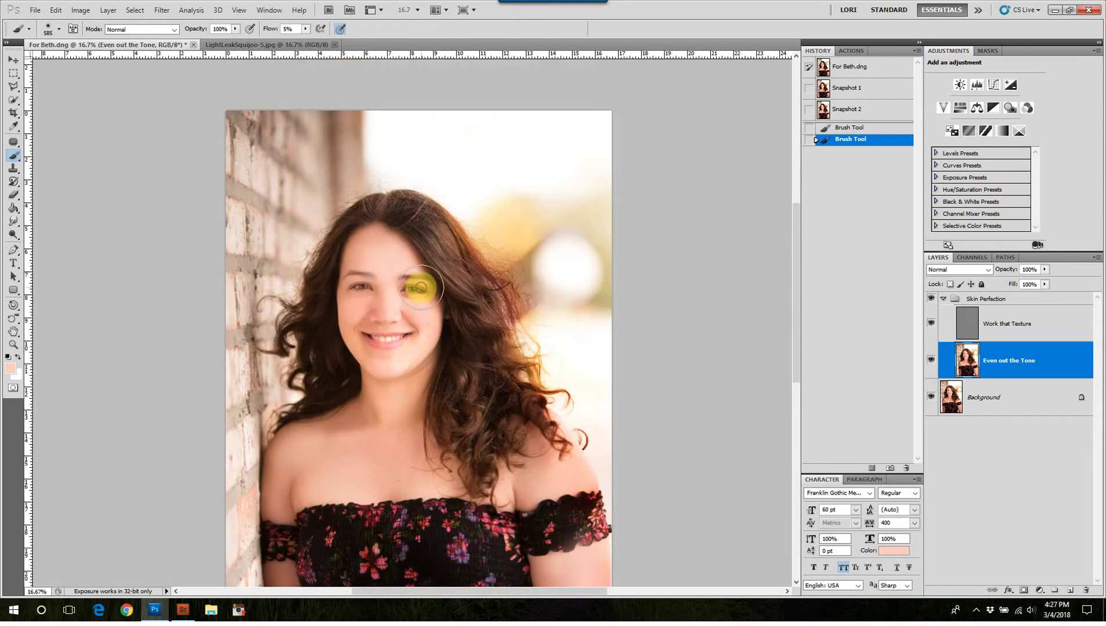
mouse_move(362, 244)
mouse_down()
mouse_move(352, 242)
mouse_move(402, 259)
mouse_up()
alt+click(373, 239)
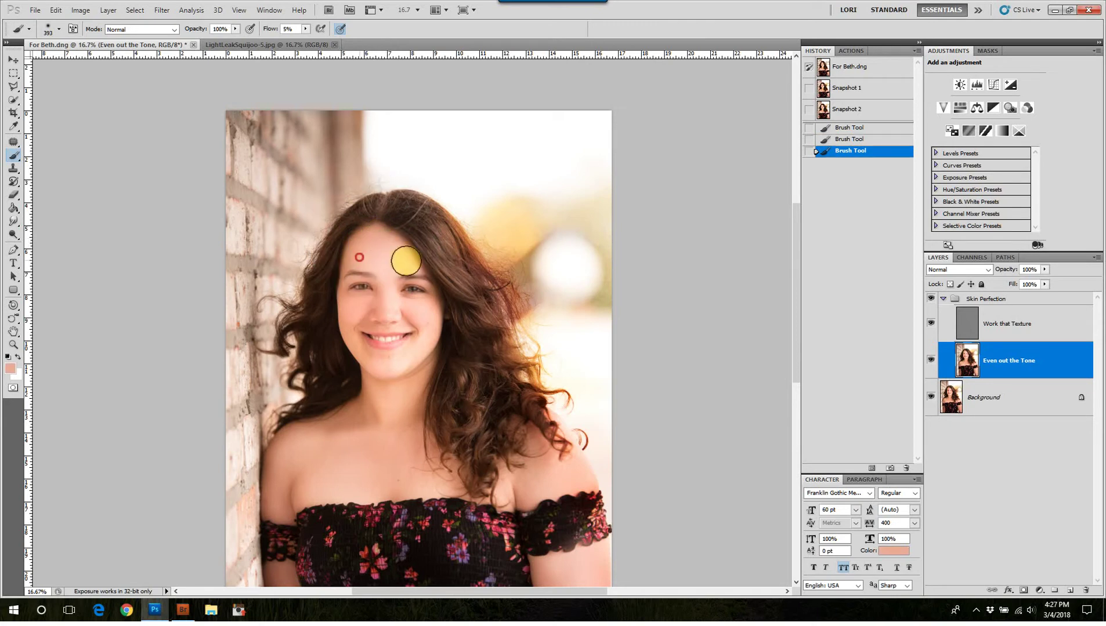
Step: Merge the Skin Perfection group and all other visible layers into the Background
key(ctrl+minus)
key(ctrl+minus)
key(ctrl+minus)
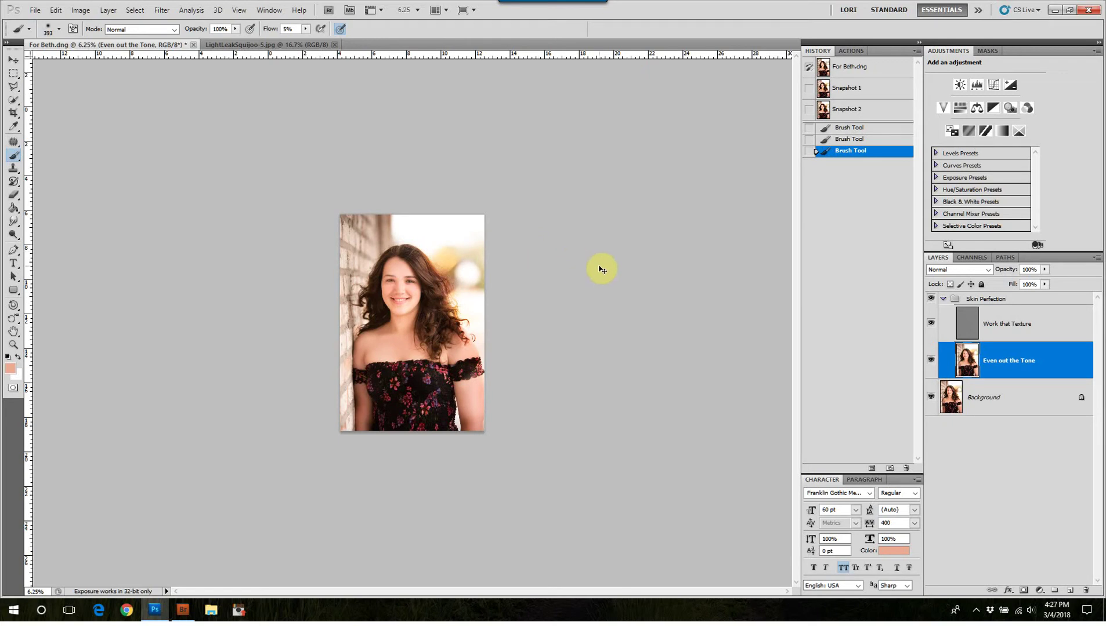
key(ctrl+shift+e)
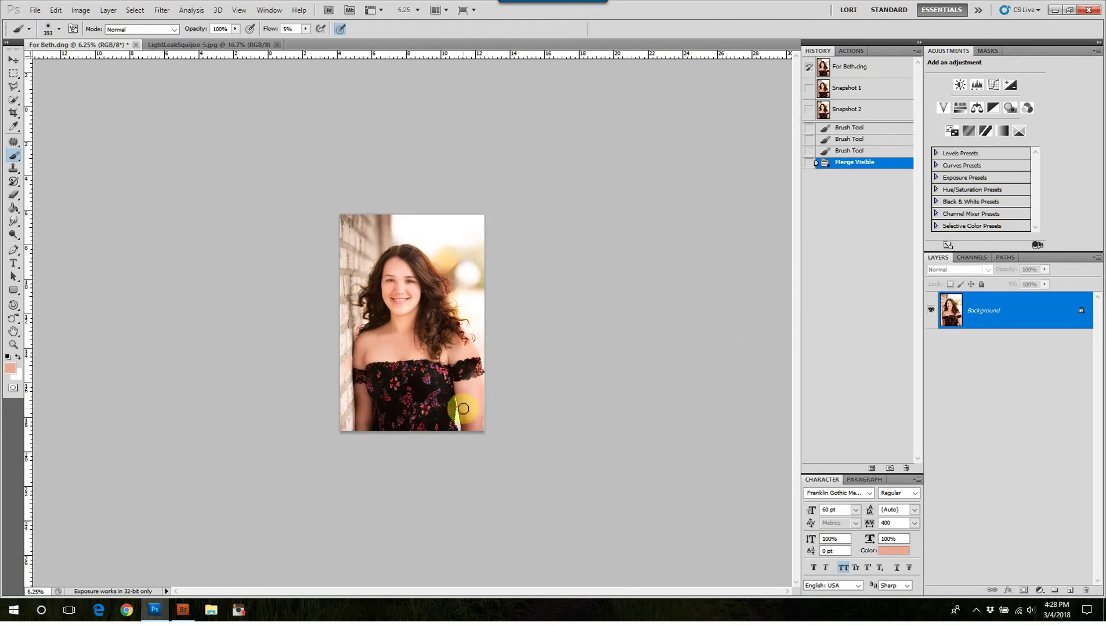
Step: Examine the merged portrait's face, chest and shoulders up close, and review the whole picture
key(ctrl+plus)
key(ctrl+plus)
key(ctrl+plus)
key(ctrl+plus)
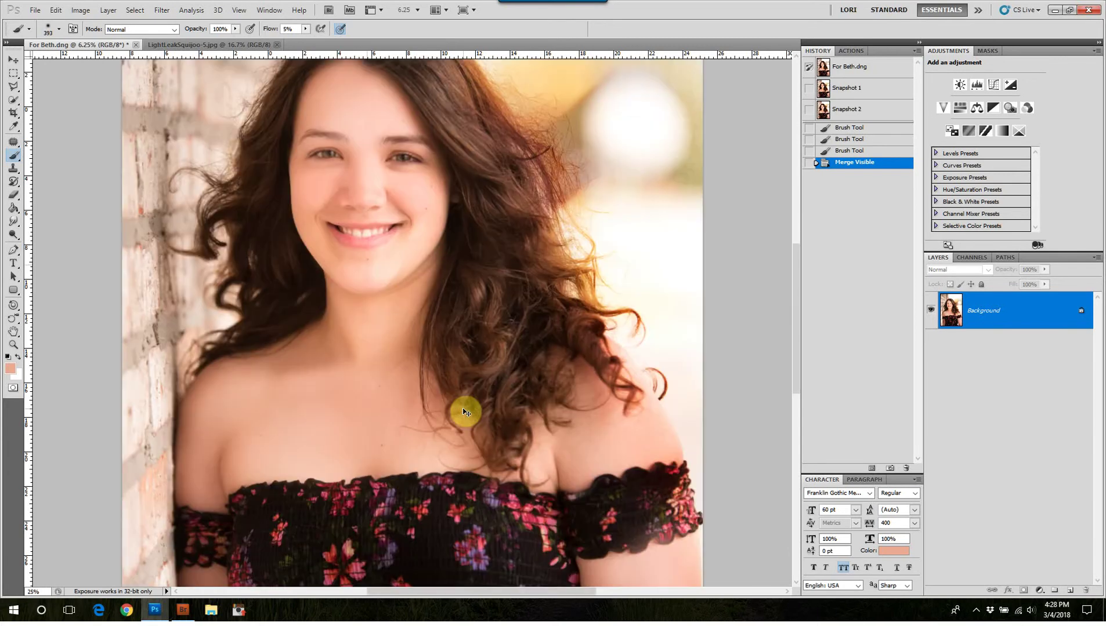
key(ctrl+plus)
drag(491, 386, 497, 250)
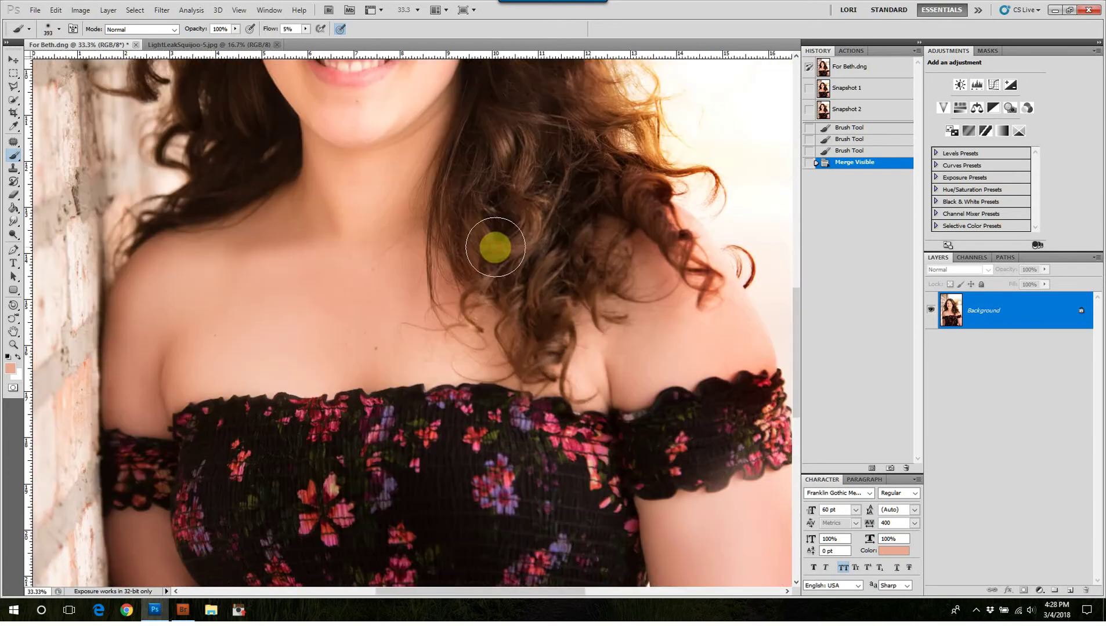
key(ctrl+minus)
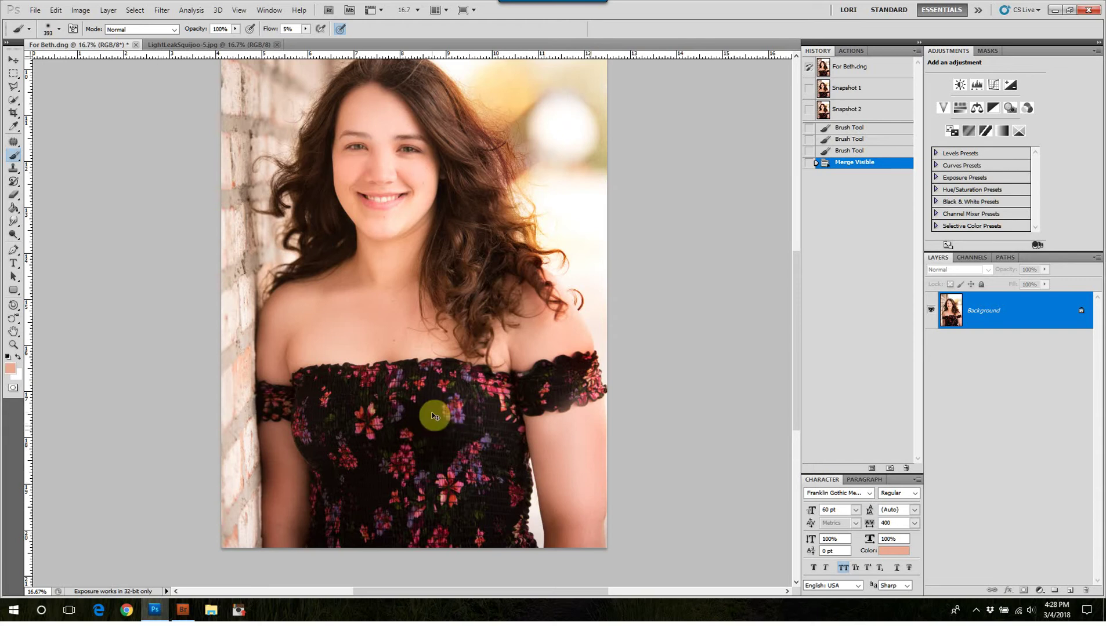
key(ctrl+minus)
key(ctrl+minus)
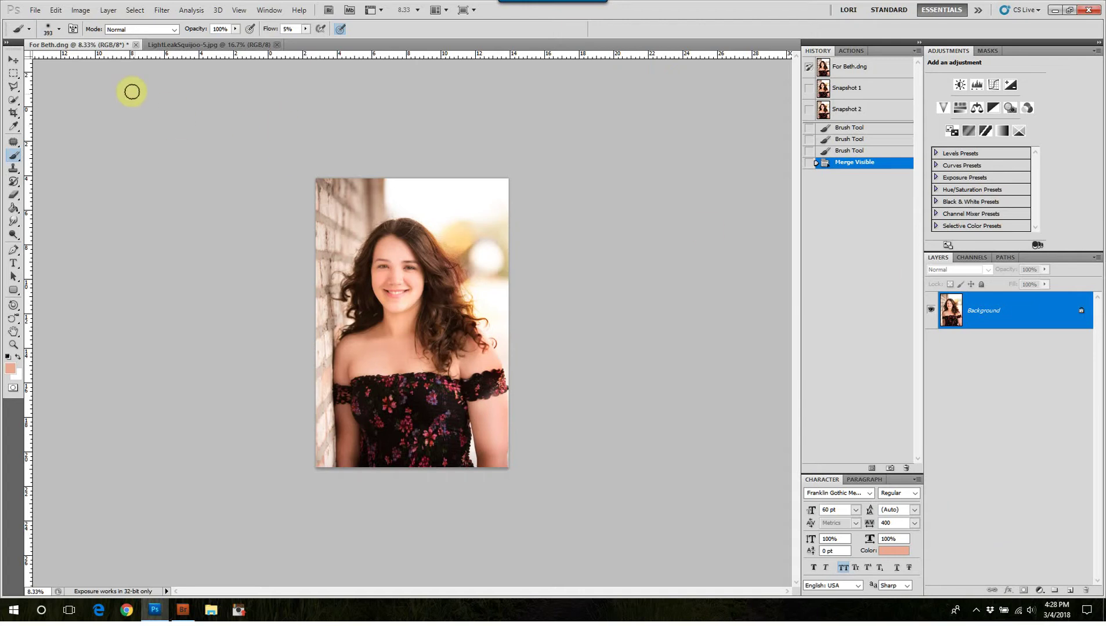
Step: Make a large elliptical selection centred around the woman's face and upper body, and invert it to select the picture's outer area
right_click(14, 74)
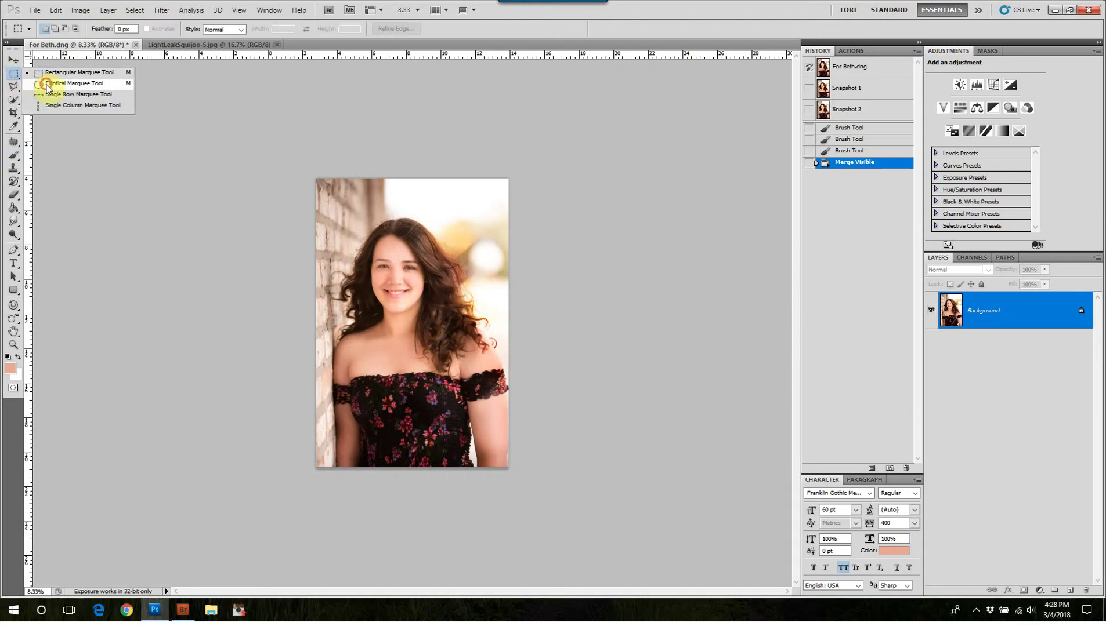
click(46, 85)
drag(334, 197, 500, 440)
drag(443, 404, 431, 410)
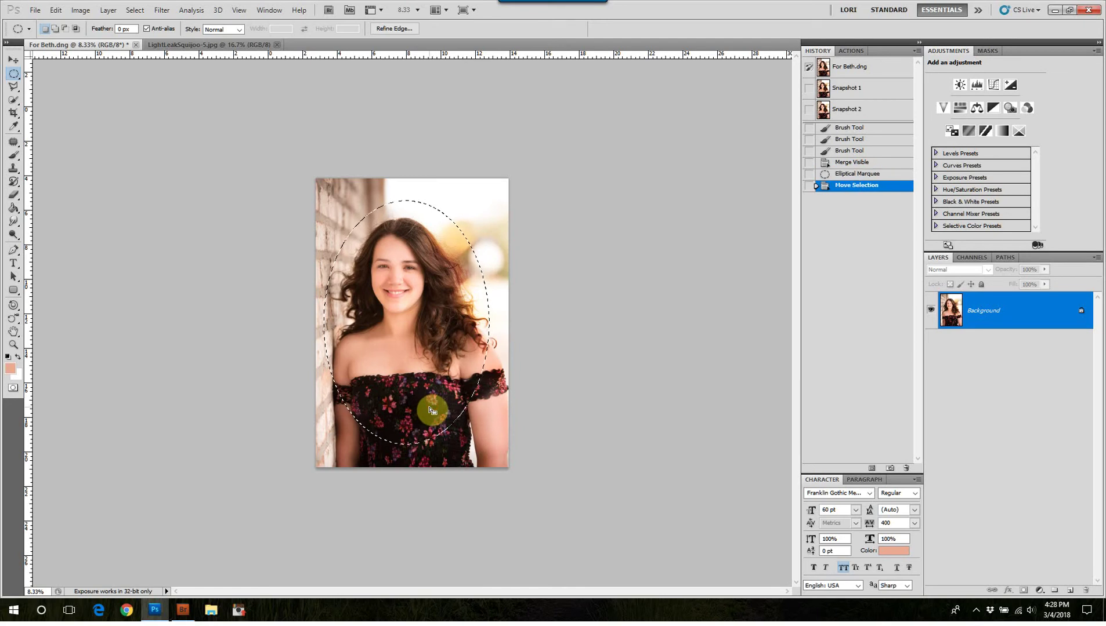
right_click(445, 391)
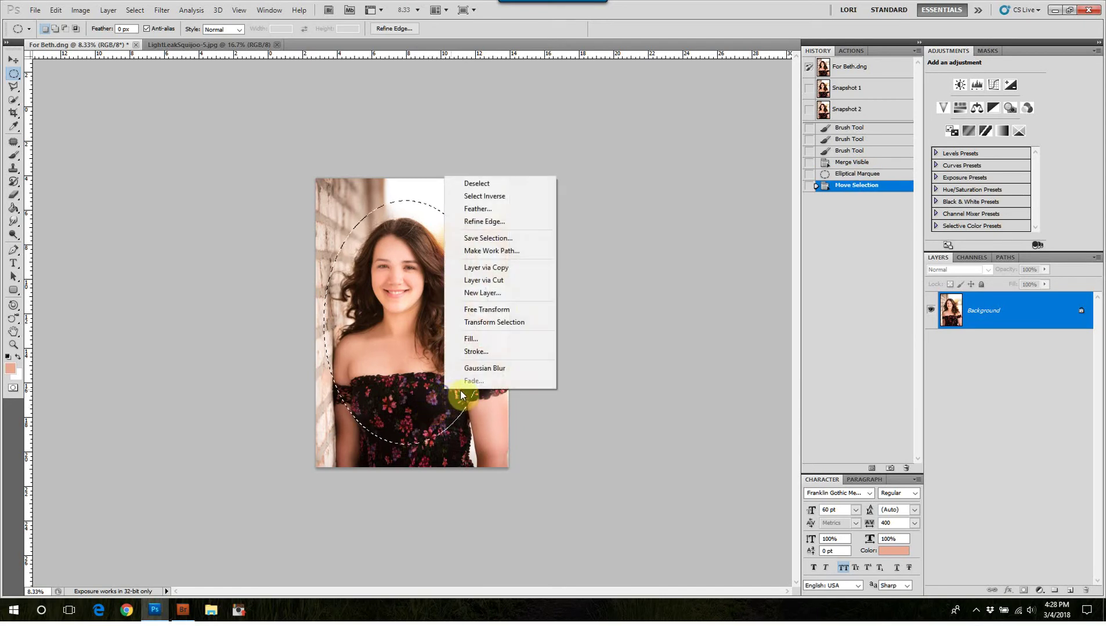
click(489, 197)
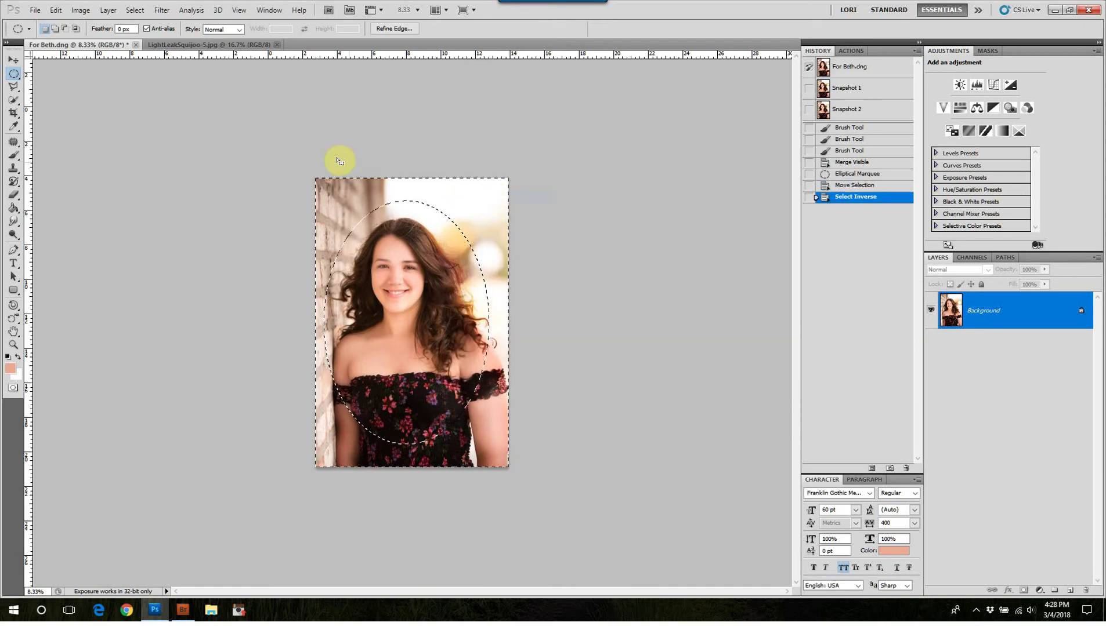
Step: Feather the inverted selection by 250 px with Refine Edge
click(383, 27)
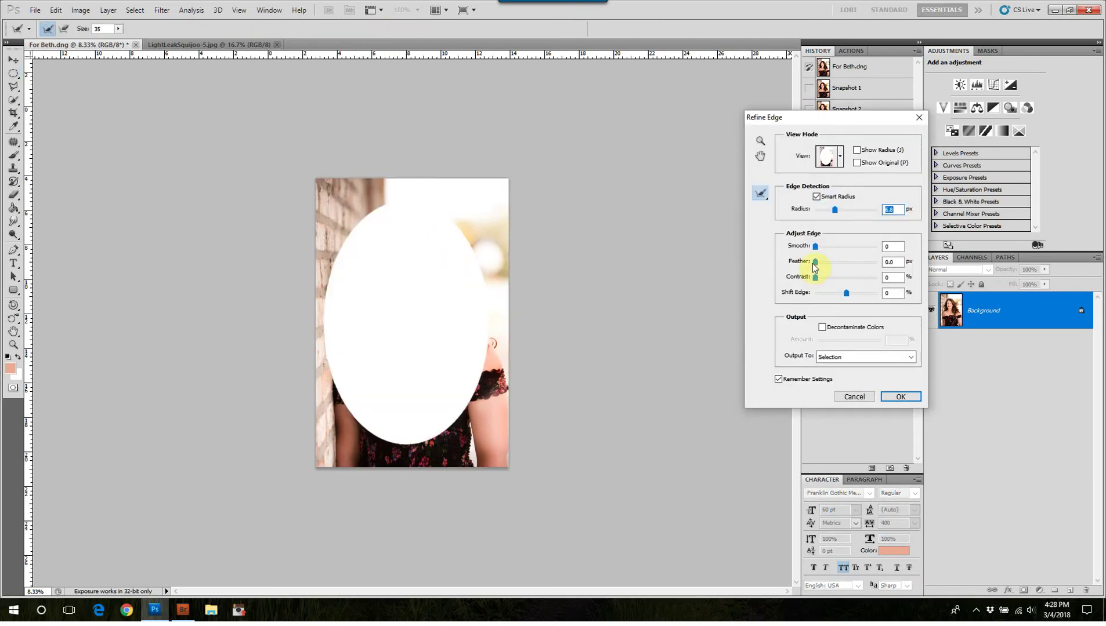
drag(924, 267, 924, 267)
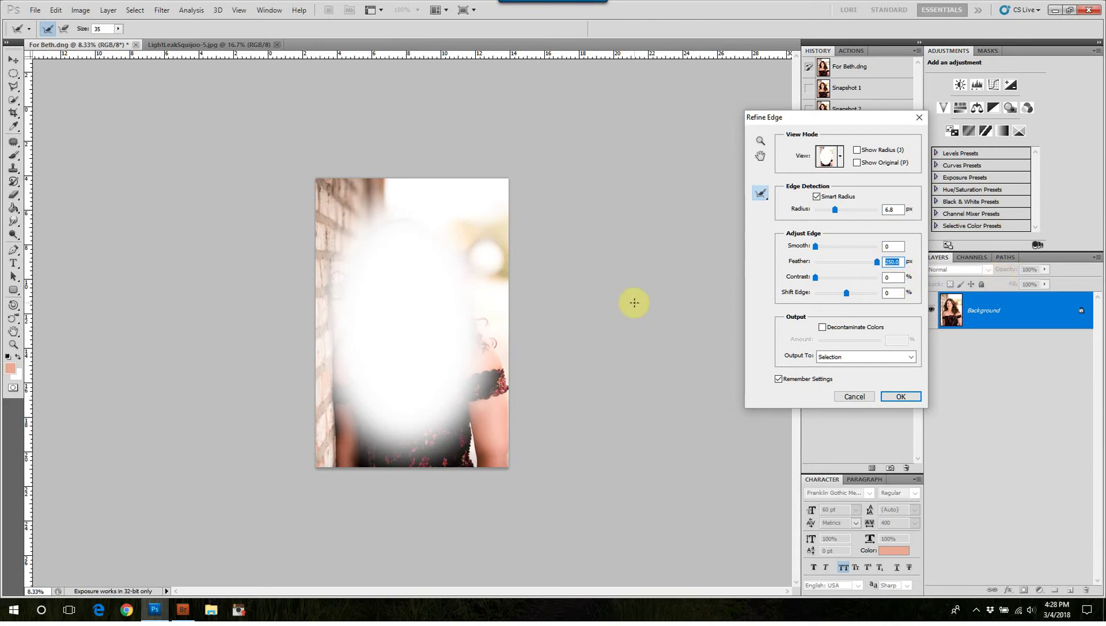
click(900, 397)
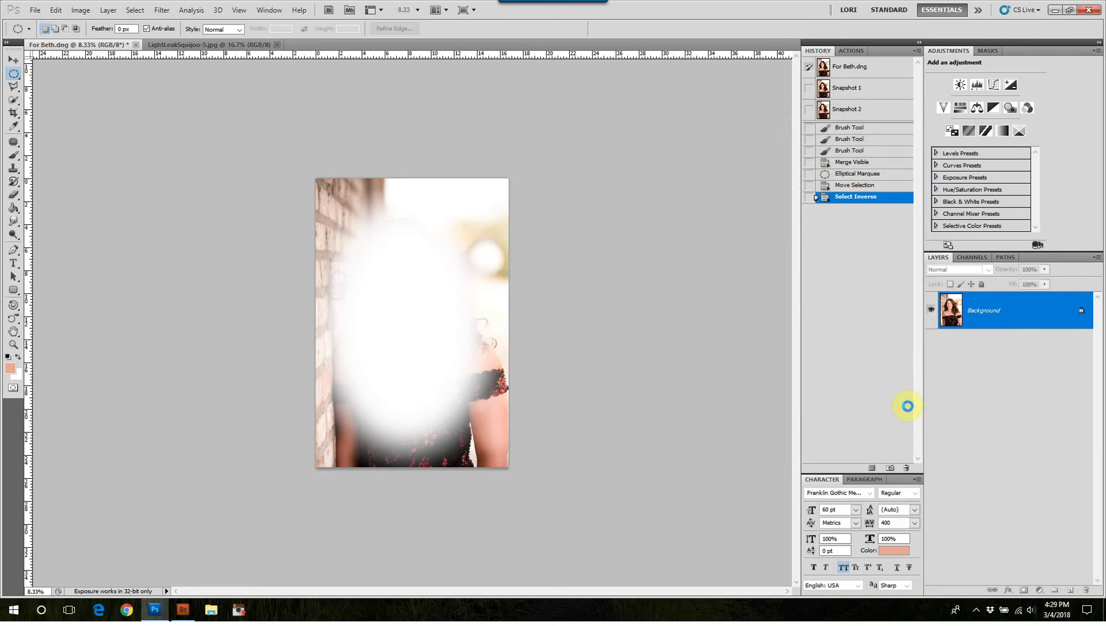
Step: Add a Hue/Saturation adjustment layer with Lightness -10 to darken the outer area, and compare the portrait with and without it
click(1039, 592)
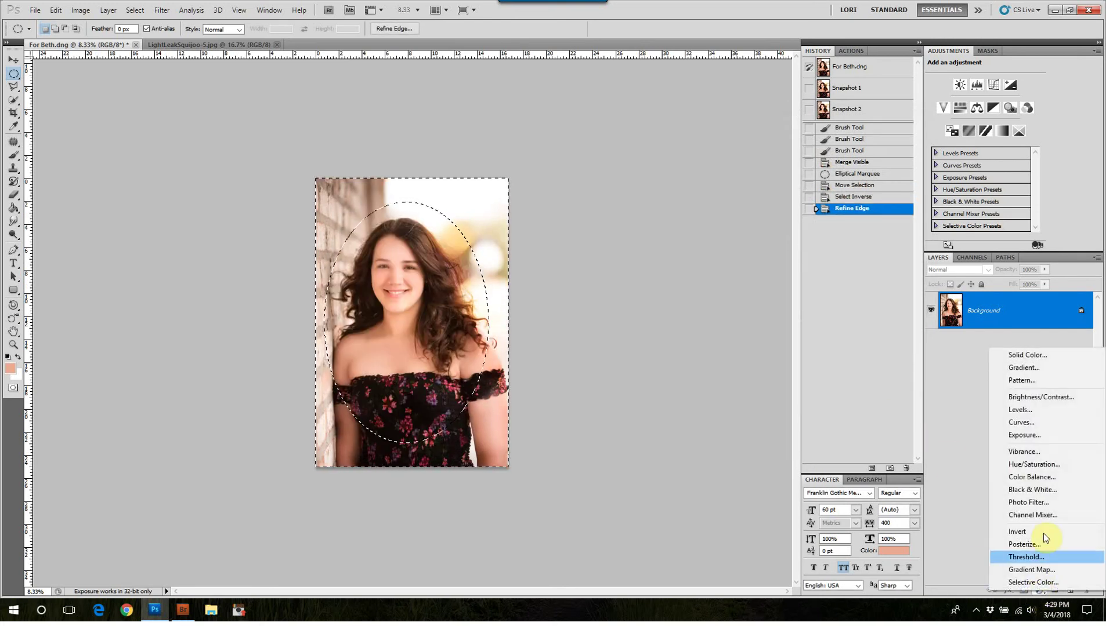
click(1046, 466)
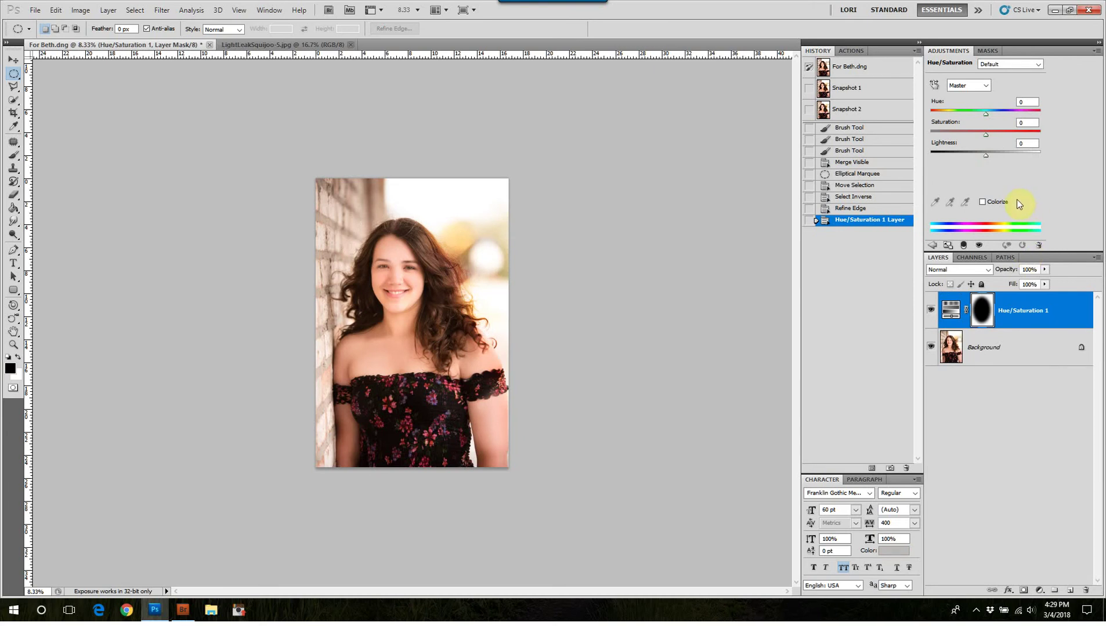
mouse_move(987, 157)
mouse_down()
mouse_move(910, 158)
mouse_move(1060, 159)
mouse_move(981, 156)
mouse_up()
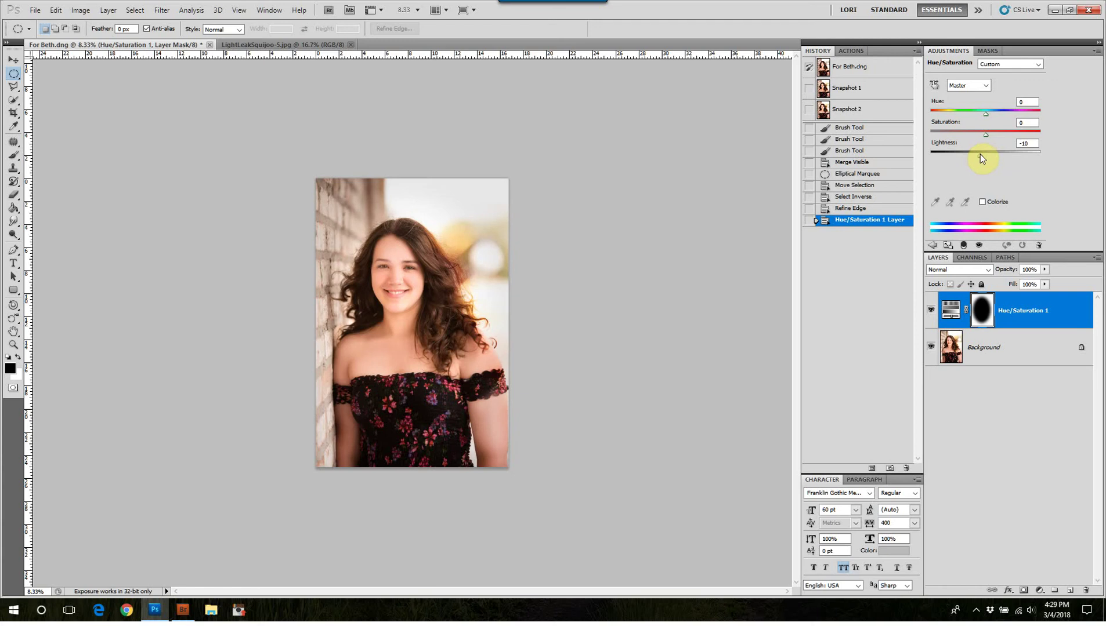
click(930, 311)
click(931, 312)
click(930, 312)
click(931, 313)
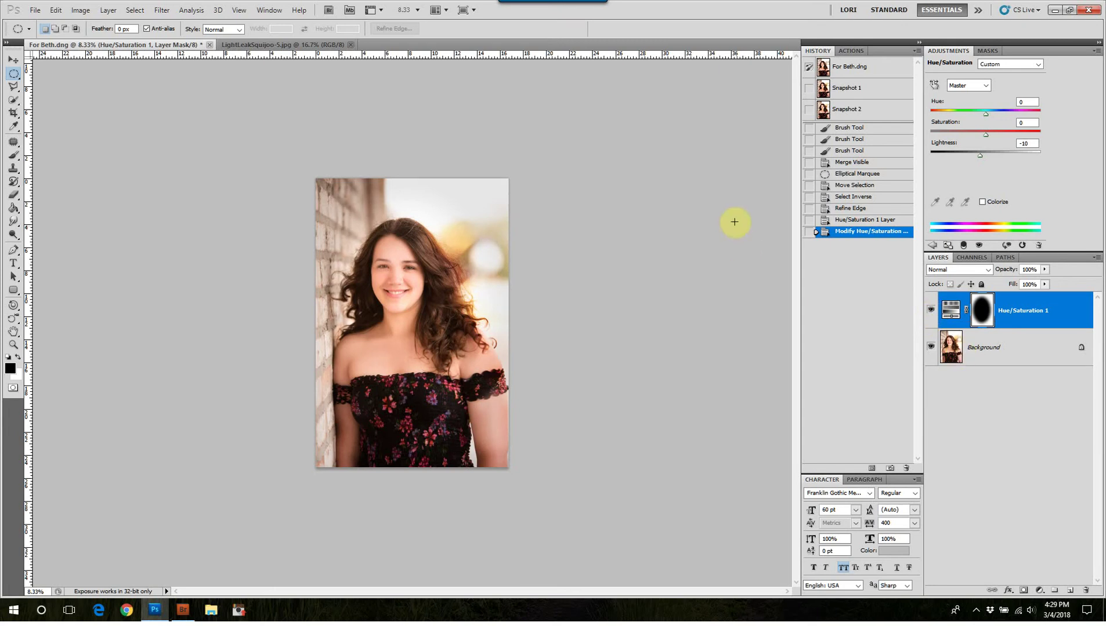
Step: Soften the Hue/Saturation layer's mask with a Gaussian Blur of 250 pixels radius
click(160, 10)
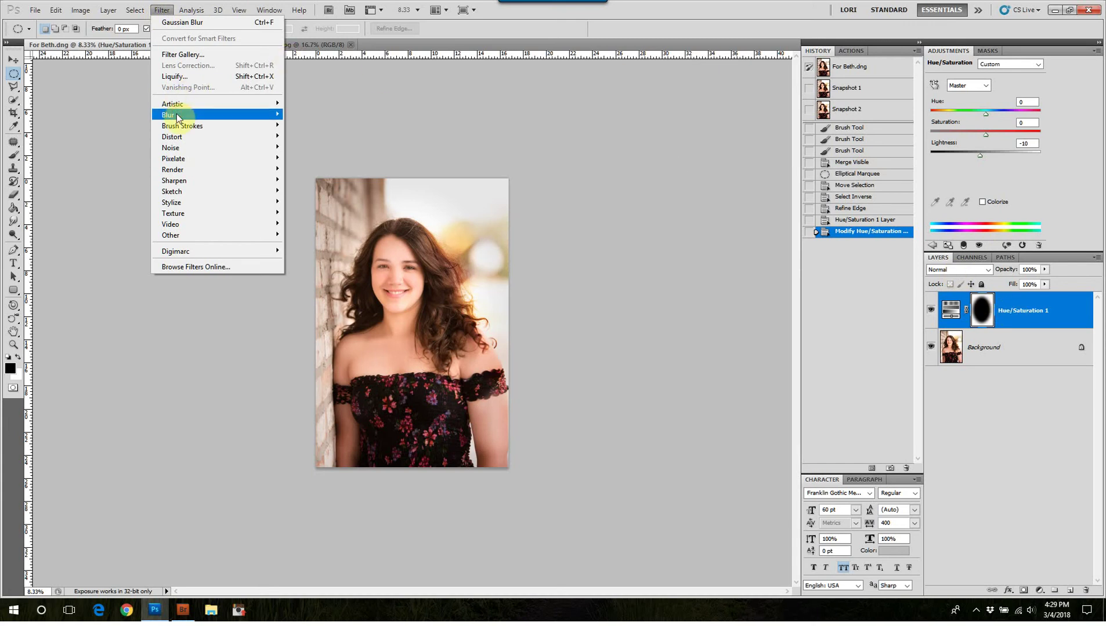
mouse_move(176, 115)
click(109, 157)
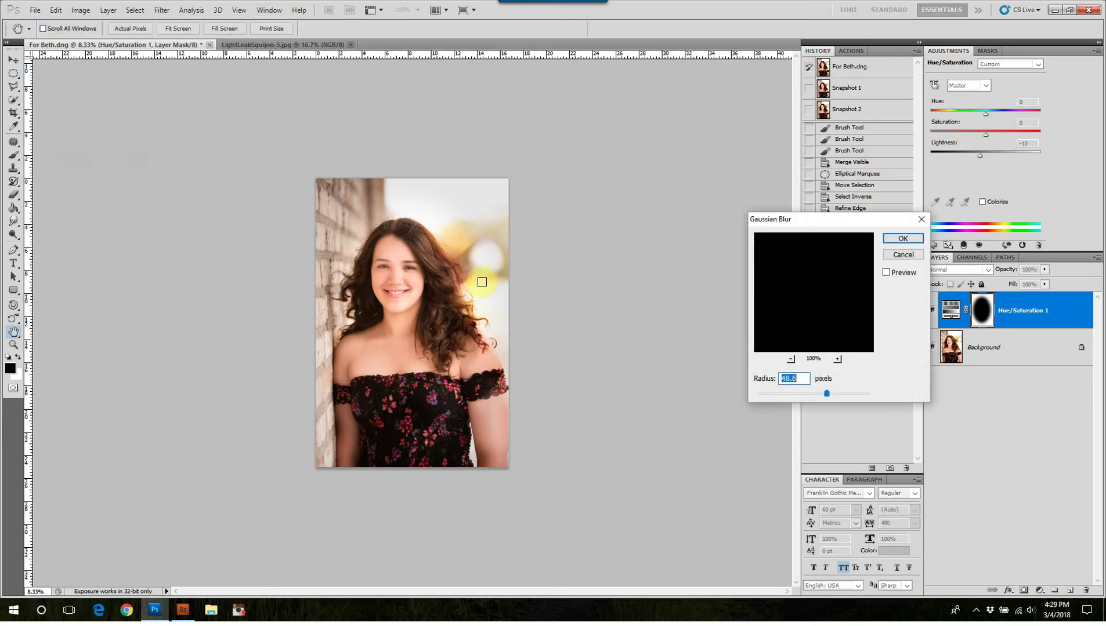
drag(826, 394, 897, 396)
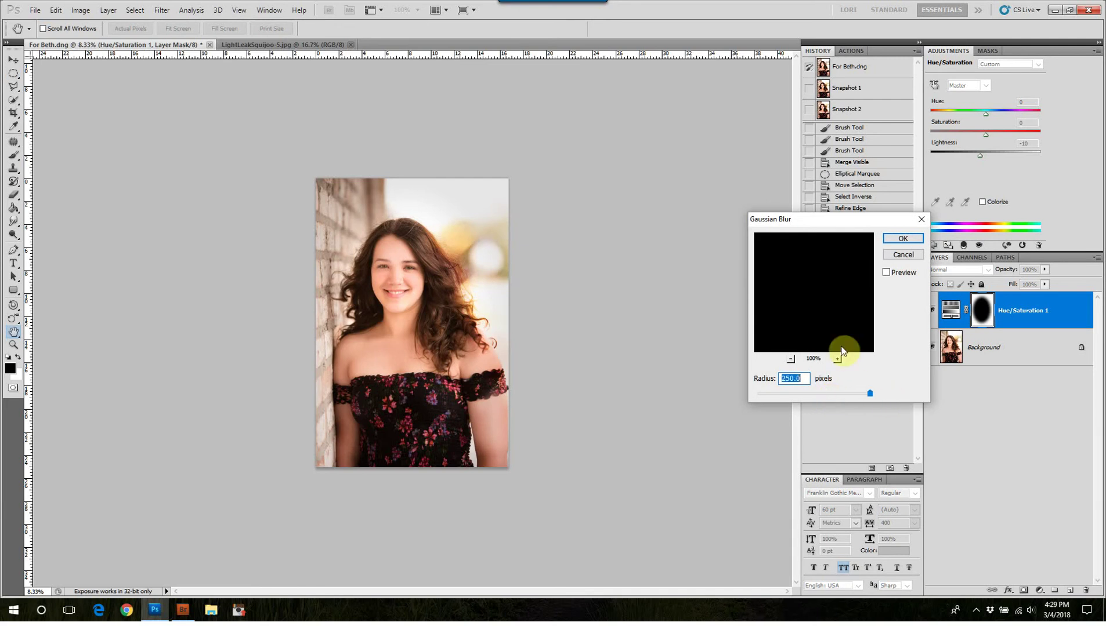
click(902, 238)
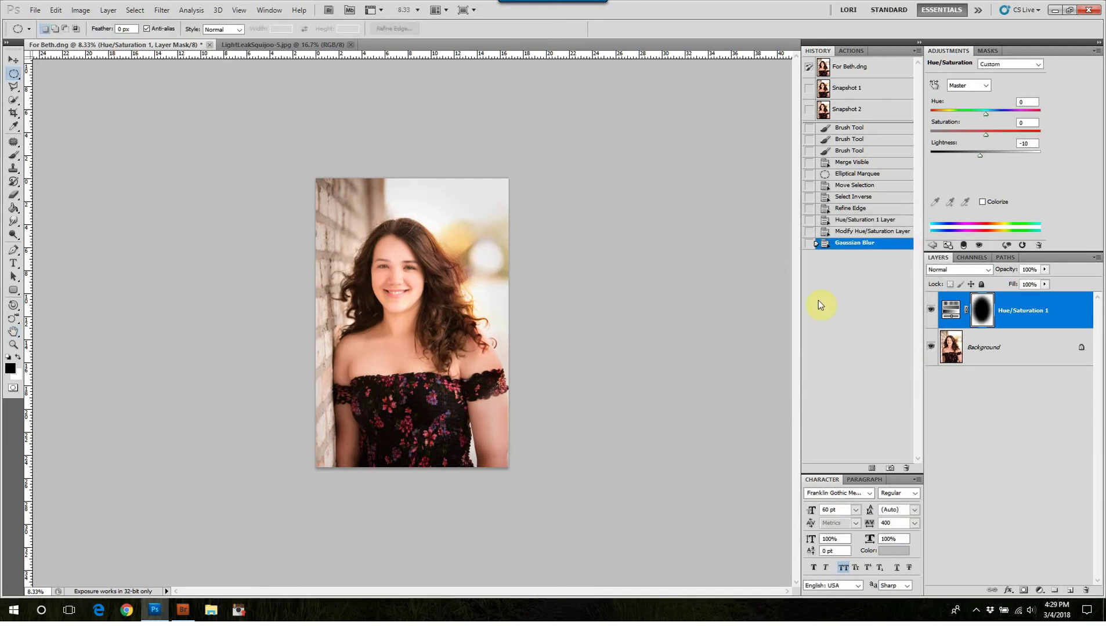
Step: Compare the portrait with the darkening layer hidden and shown, and merge the visible layers
click(931, 311)
click(932, 311)
click(931, 312)
click(931, 311)
click(932, 311)
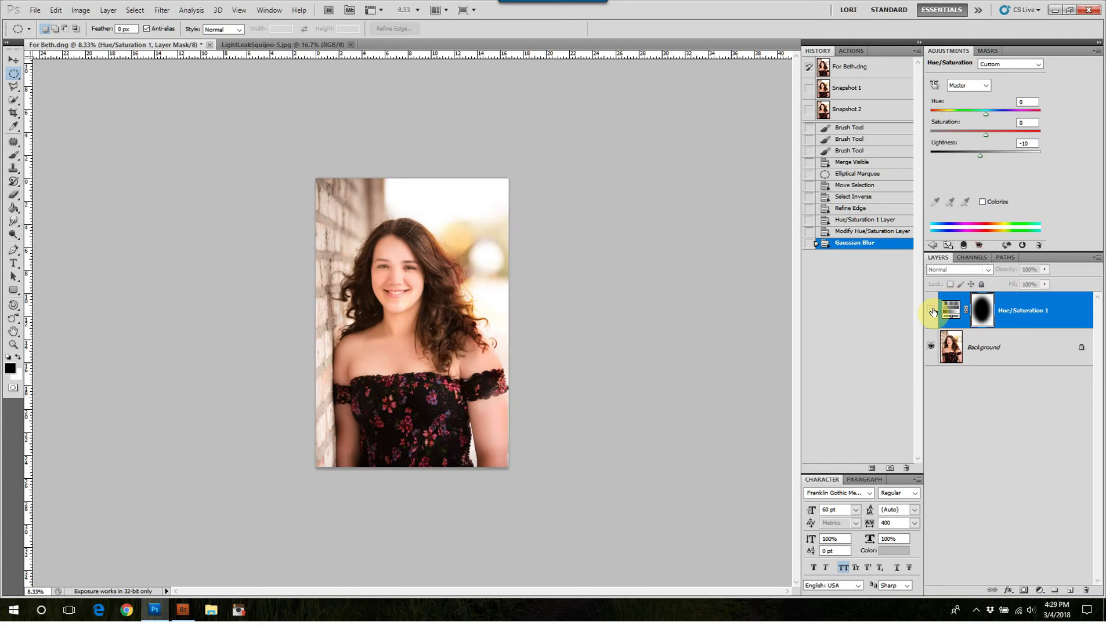
click(932, 311)
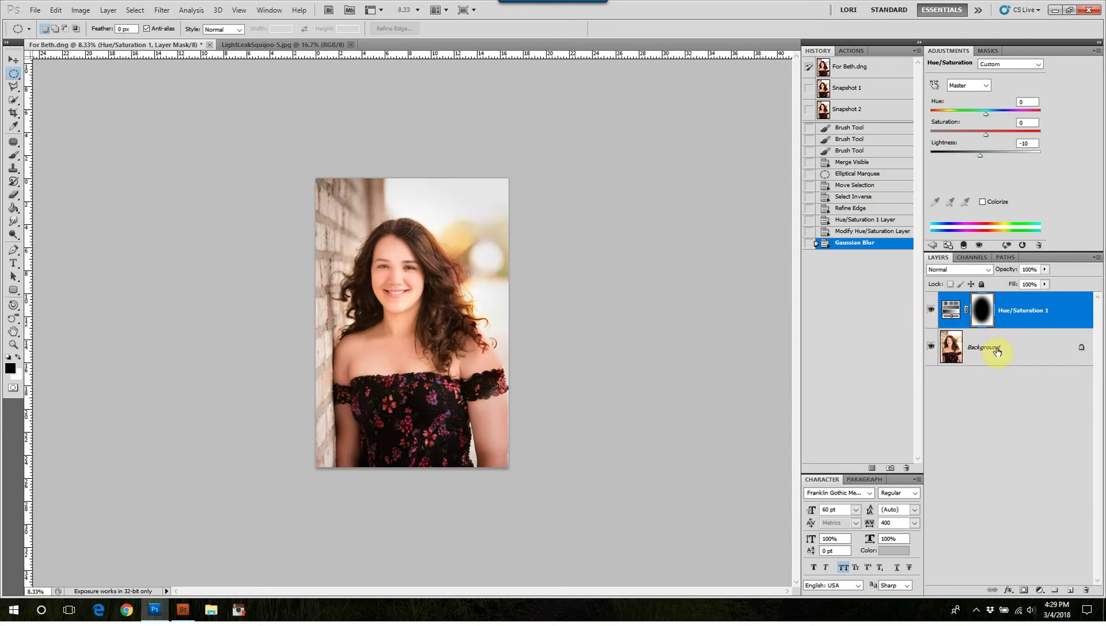
key(ctrl+shift+e)
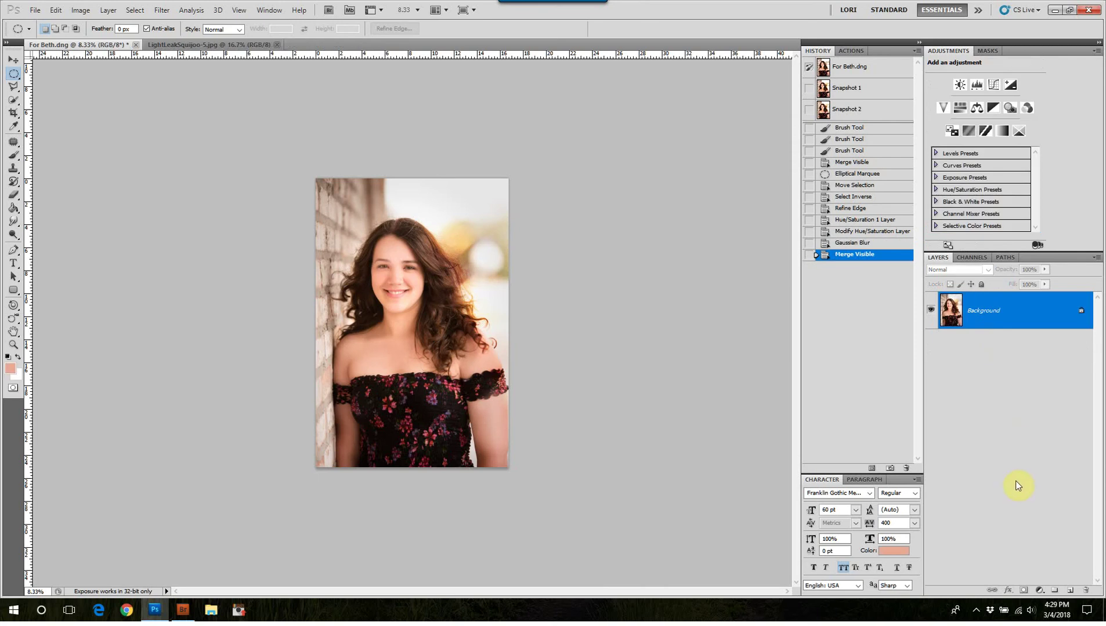
Step: Brighten the midtones slightly with a Curves adjustment layer and merge it into the Background
click(1039, 591)
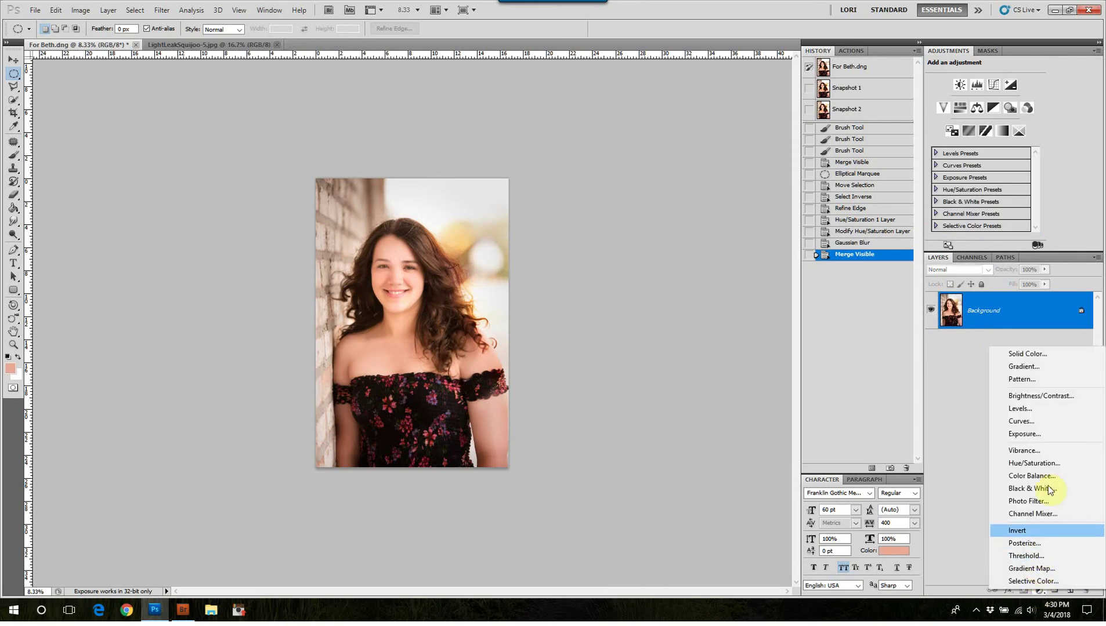
click(1040, 425)
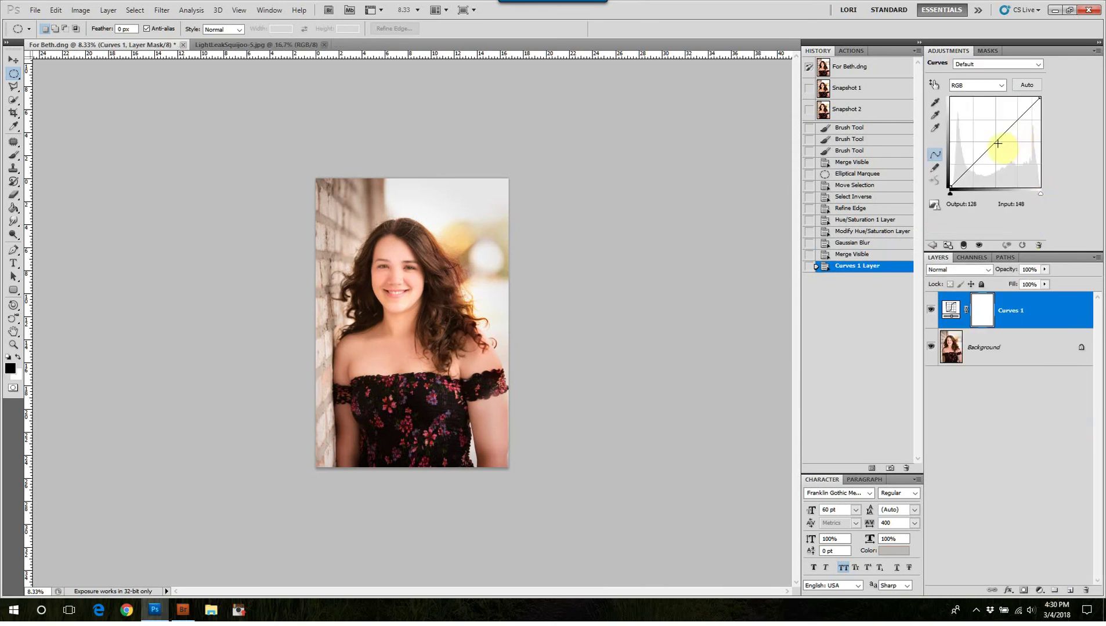
drag(994, 148, 988, 143)
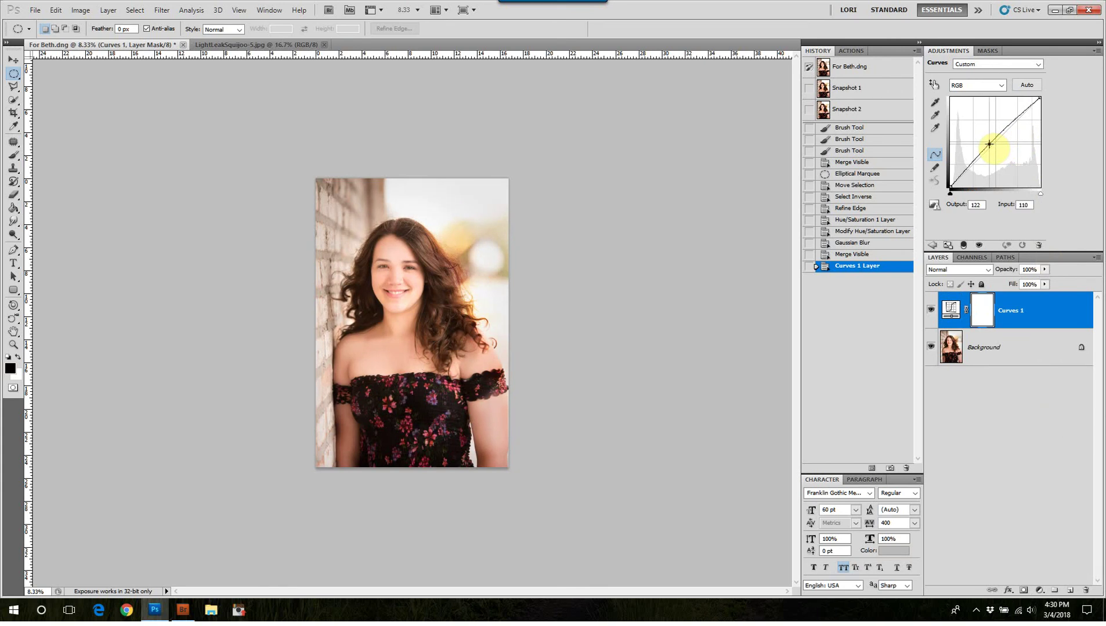
drag(989, 144, 988, 143)
key(ctrl+shift+e)
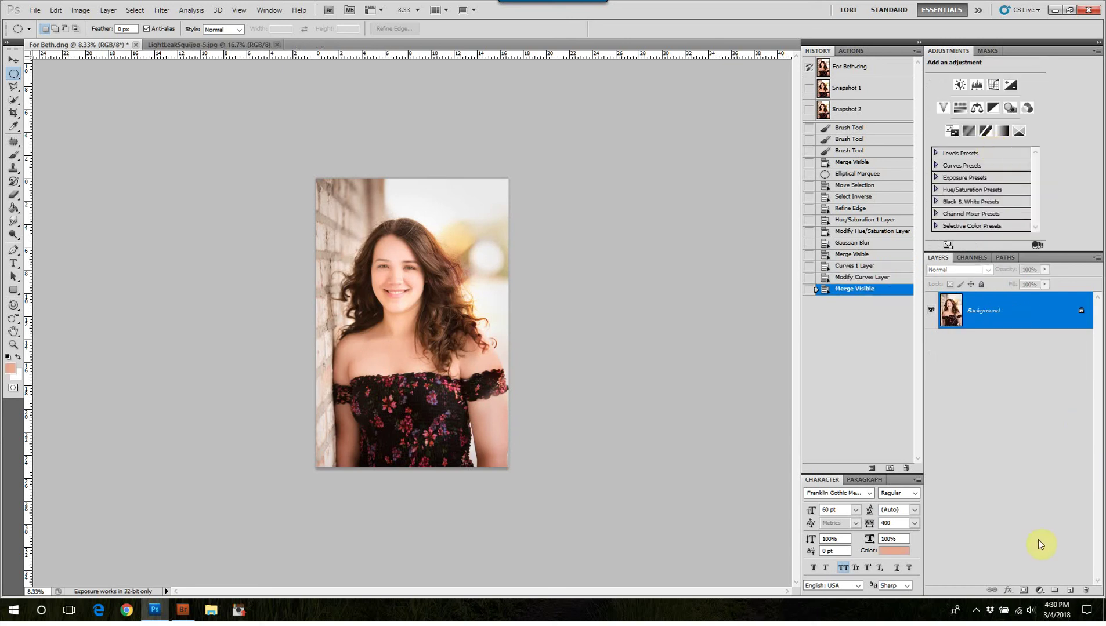
Step: Add a Levels adjustment layer with black input 9 and white input 253, and compare the portrait with and without it
click(1040, 590)
click(1048, 405)
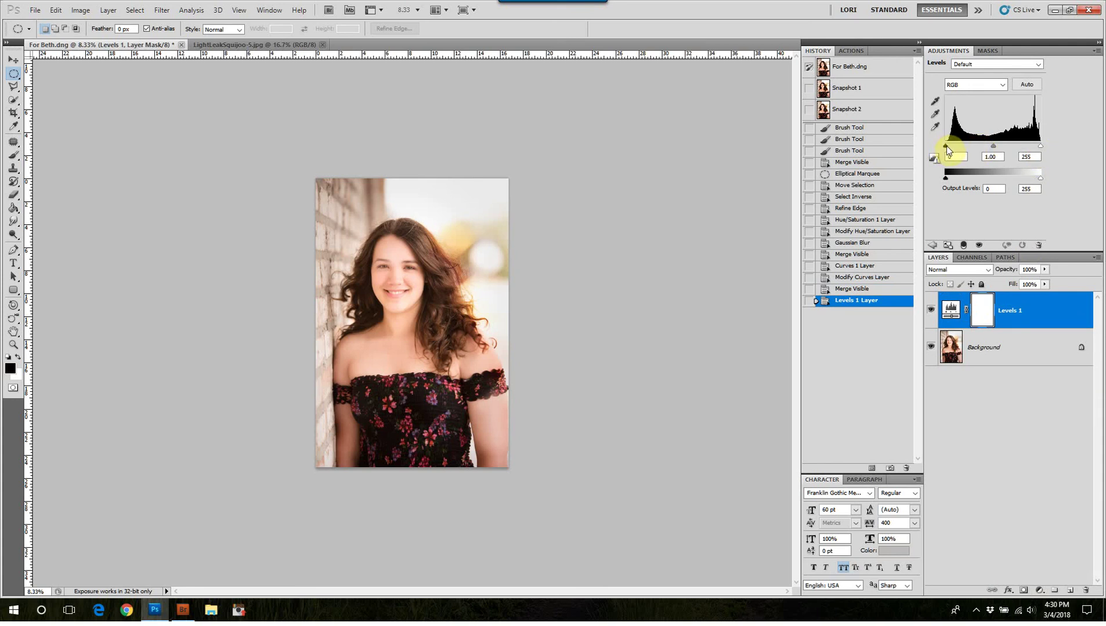
drag(946, 147, 948, 146)
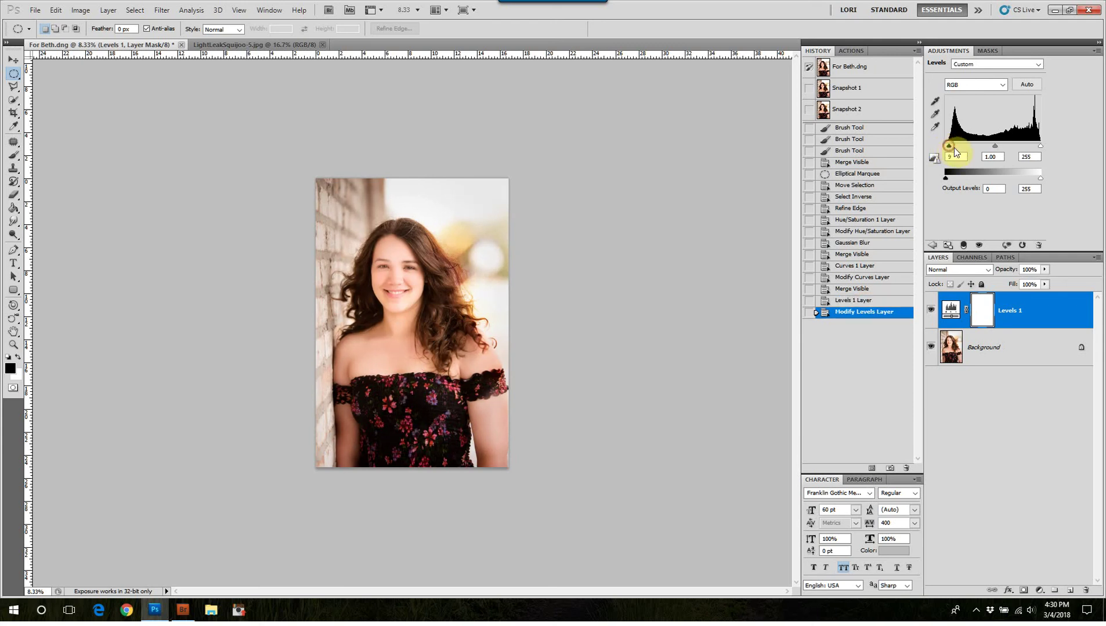
drag(1040, 147, 1040, 147)
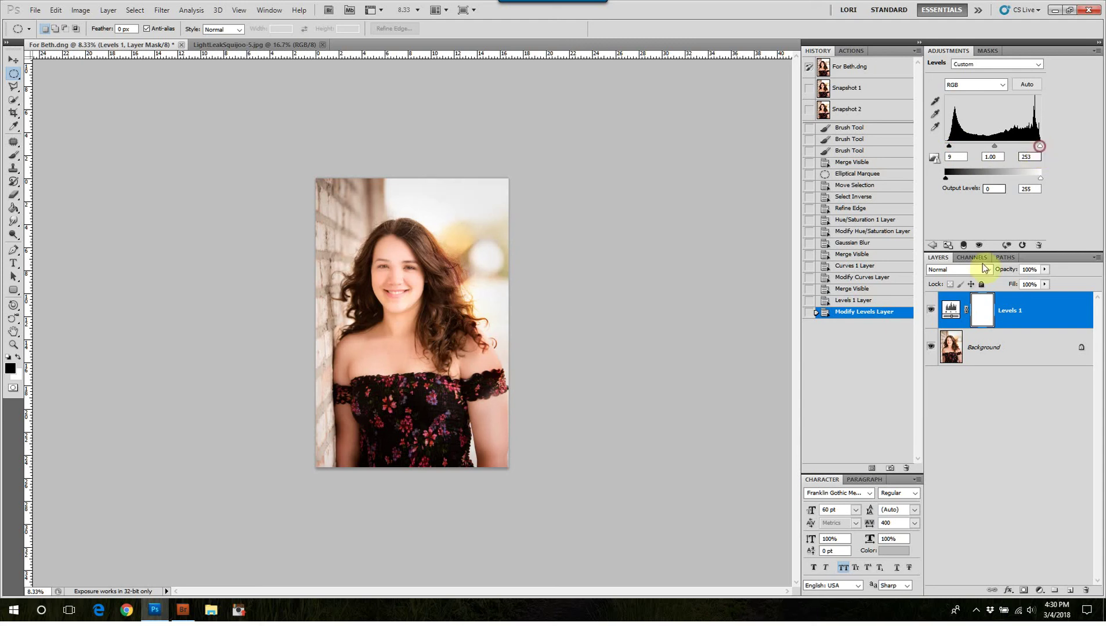
click(932, 310)
click(932, 310)
click(932, 312)
click(932, 312)
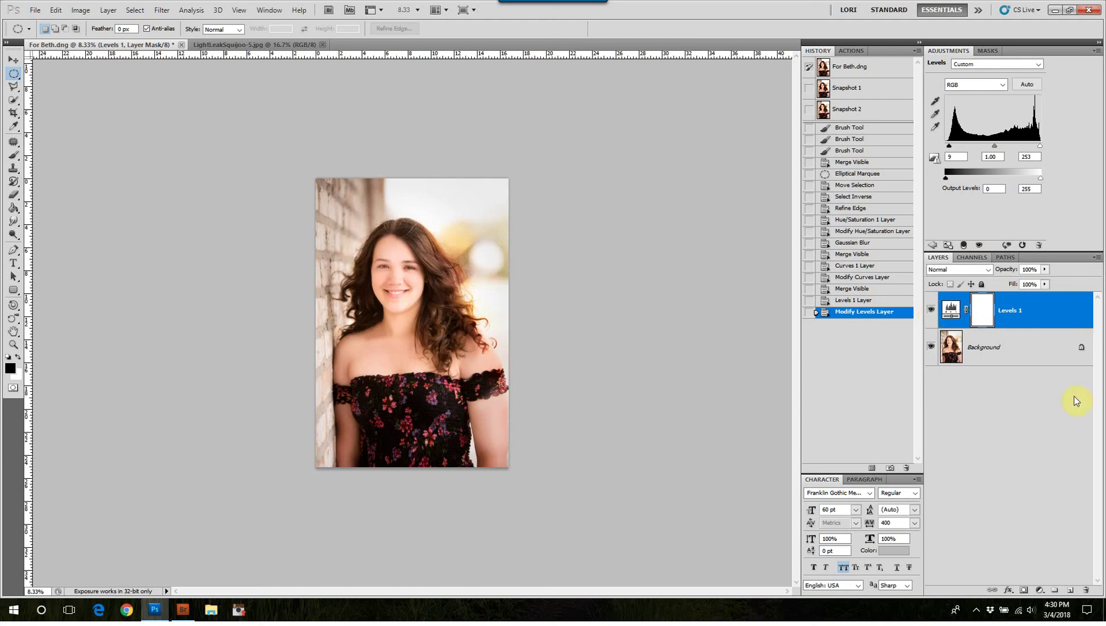
Step: Merge the Levels layer into the Background and select the Large sharpen action in the Sharpening set
key(ctrl+shift+e)
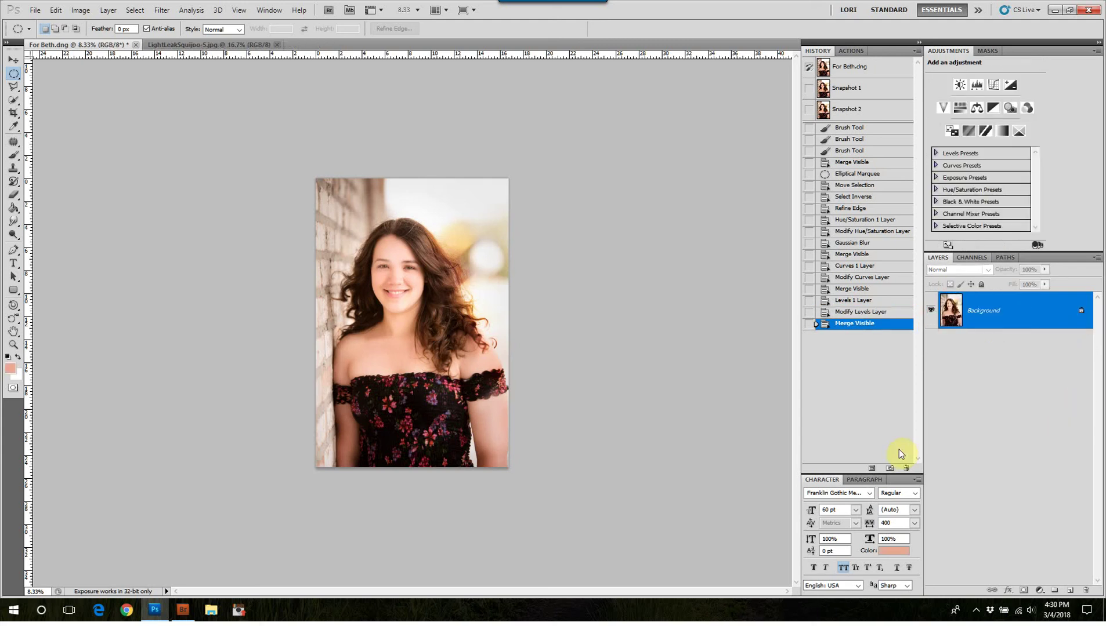
click(851, 50)
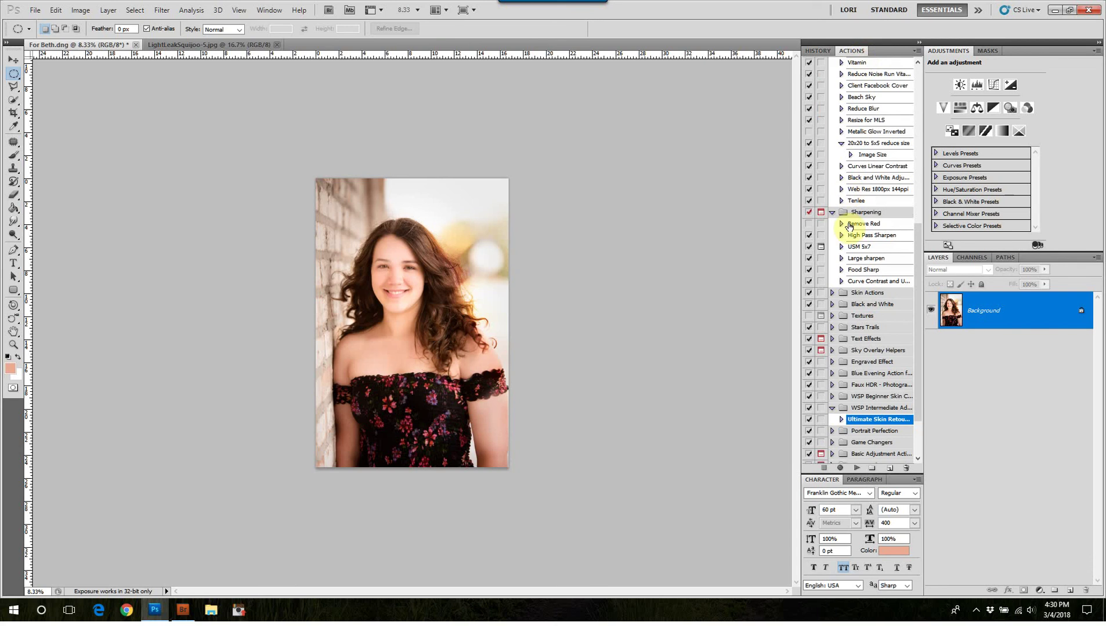
click(879, 259)
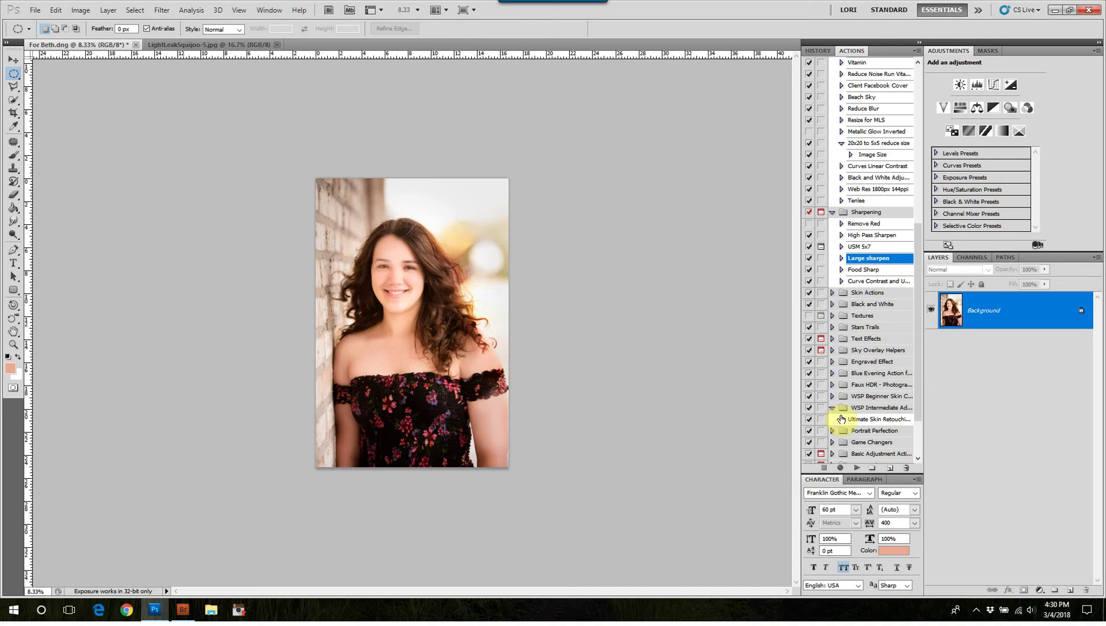
click(158, 11)
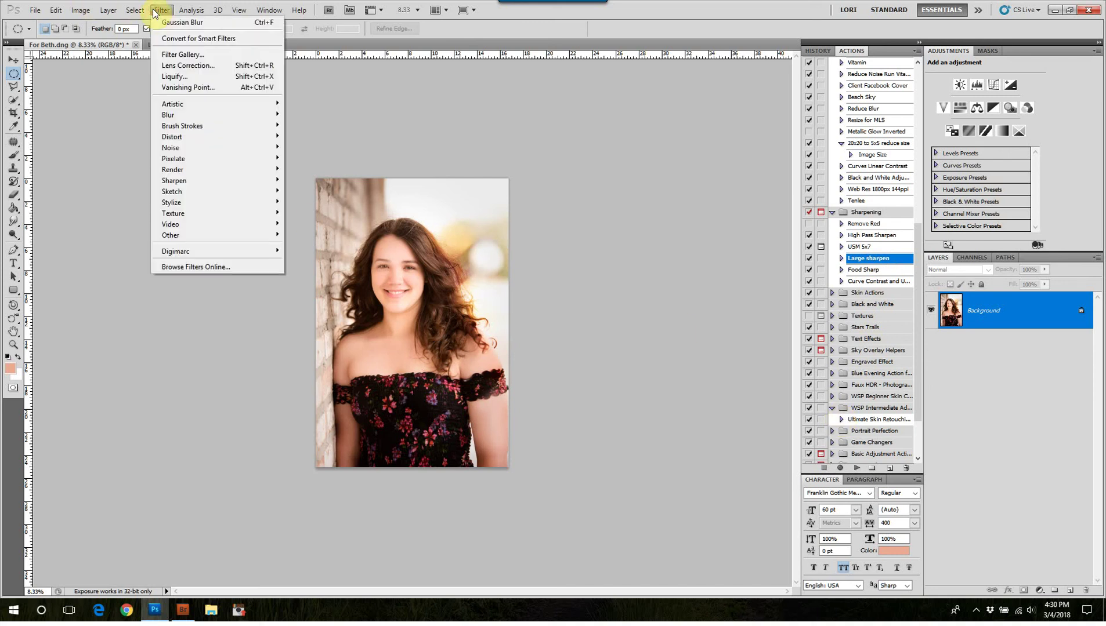
mouse_move(190, 179)
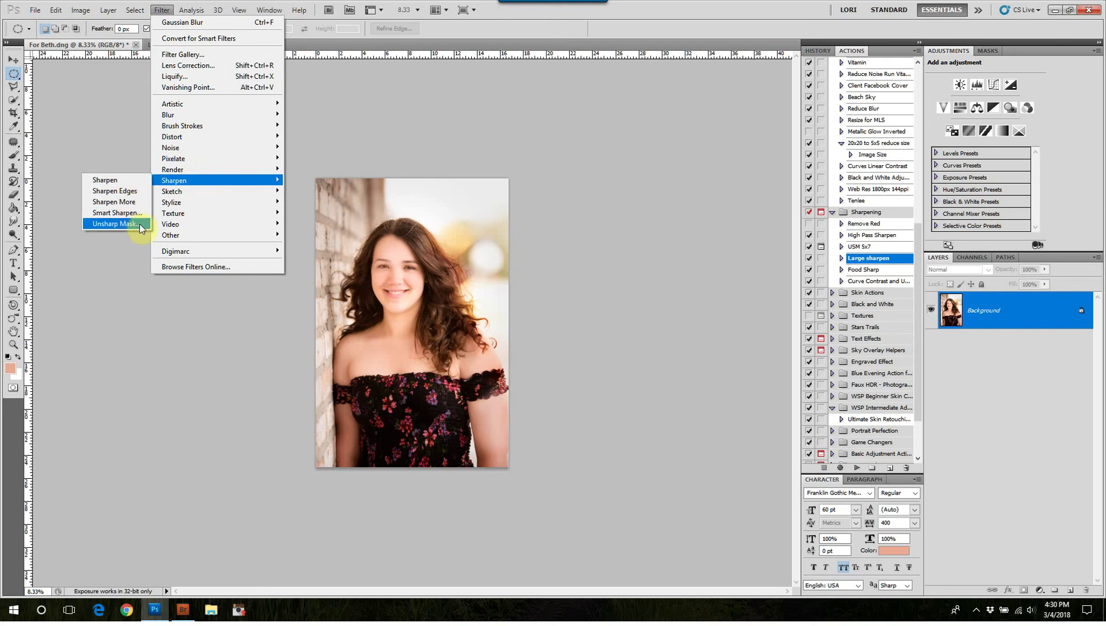
mouse_move(177, 234)
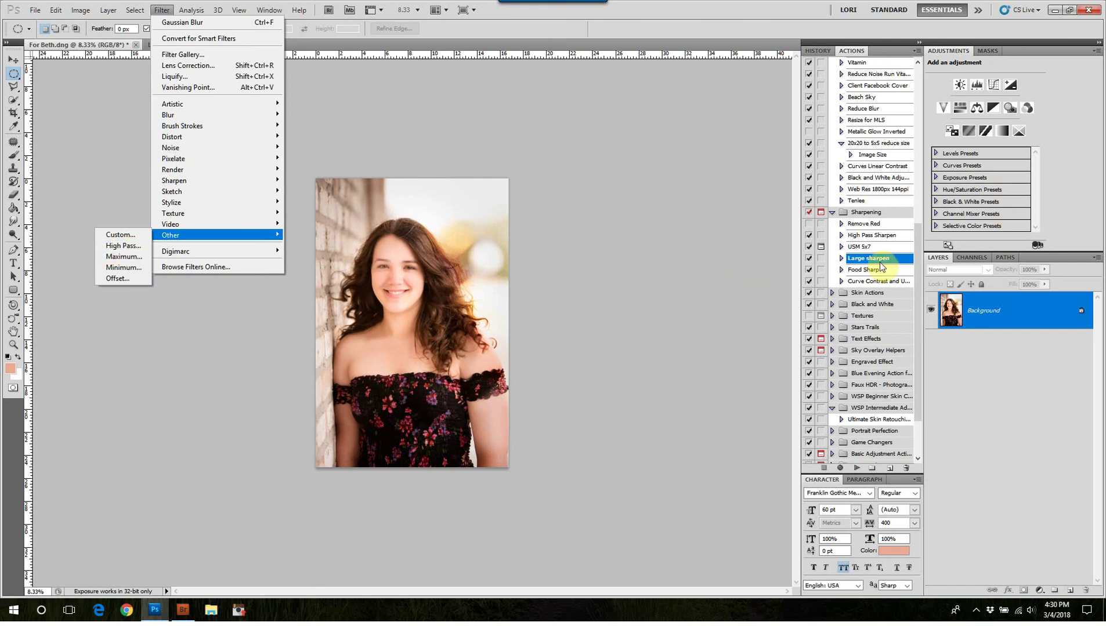
click(675, 266)
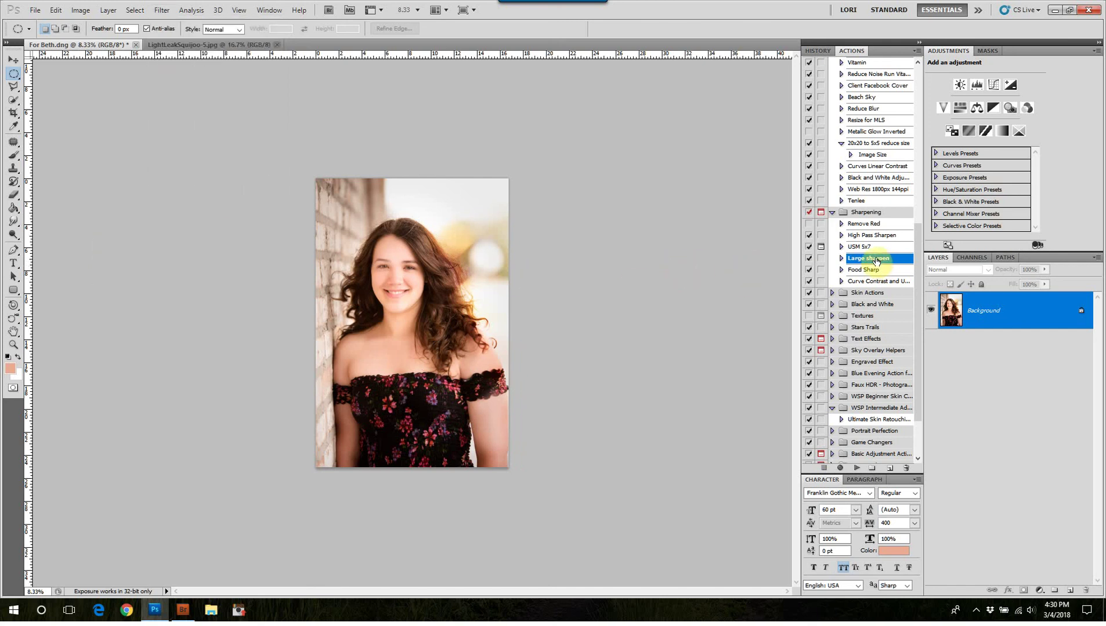
Step: Run the Large sharpen action on the merged portrait
click(855, 469)
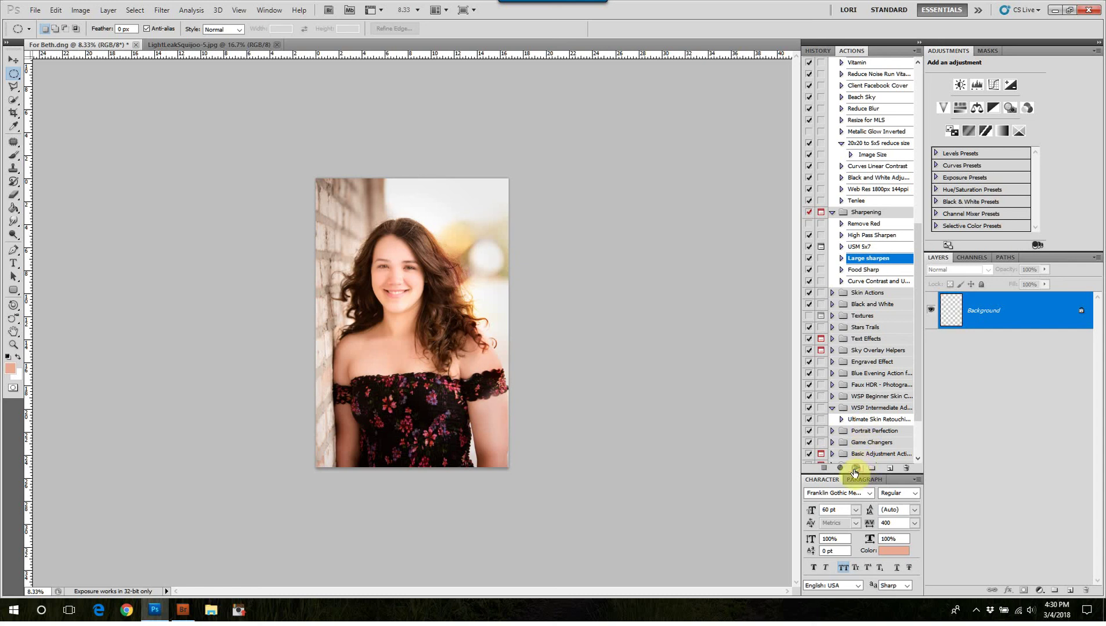